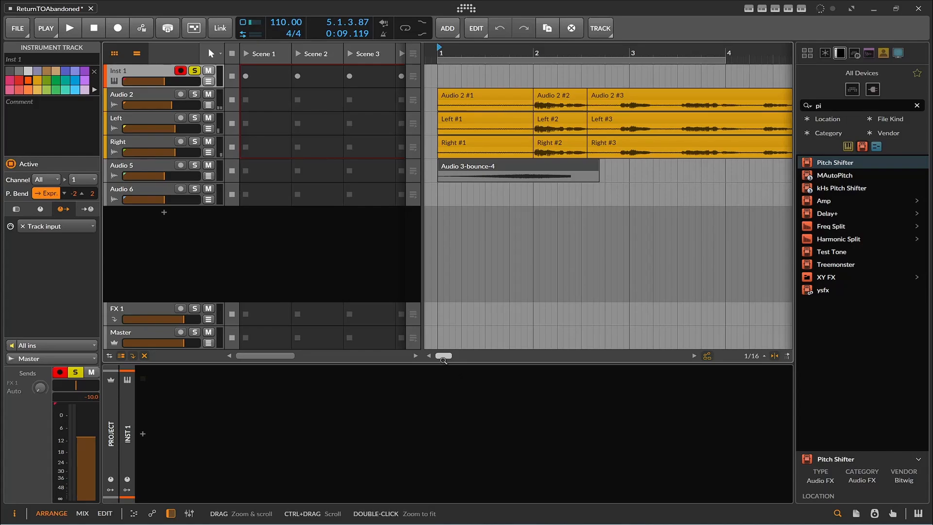
# - Unsolo the Inst 1 track and switch to the time selection tool
pyautogui.moveTo(443, 355)
pyautogui.mouseDown()
pyautogui.moveTo(680, 355)
pyautogui.moveTo(442, 354)
pyautogui.mouseUp()
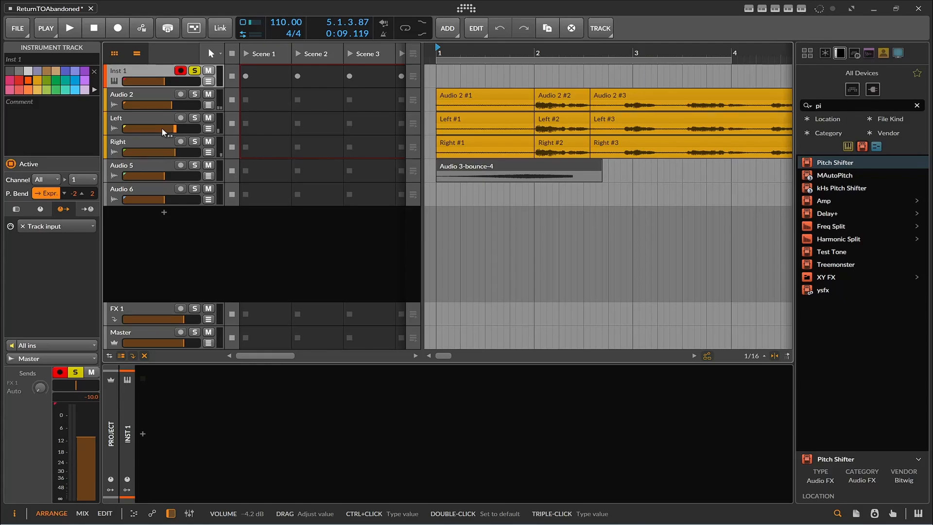
pyautogui.click(193, 75)
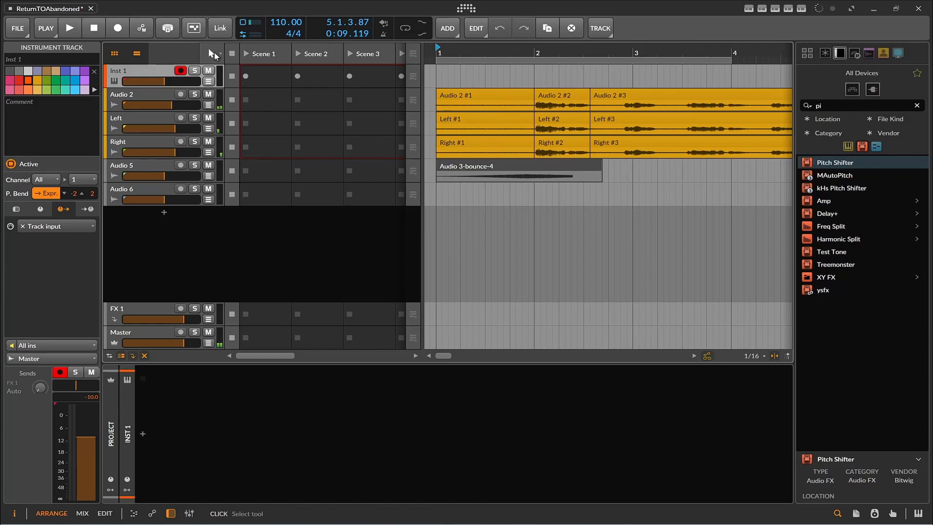
pyautogui.click(211, 53)
pyautogui.click(221, 88)
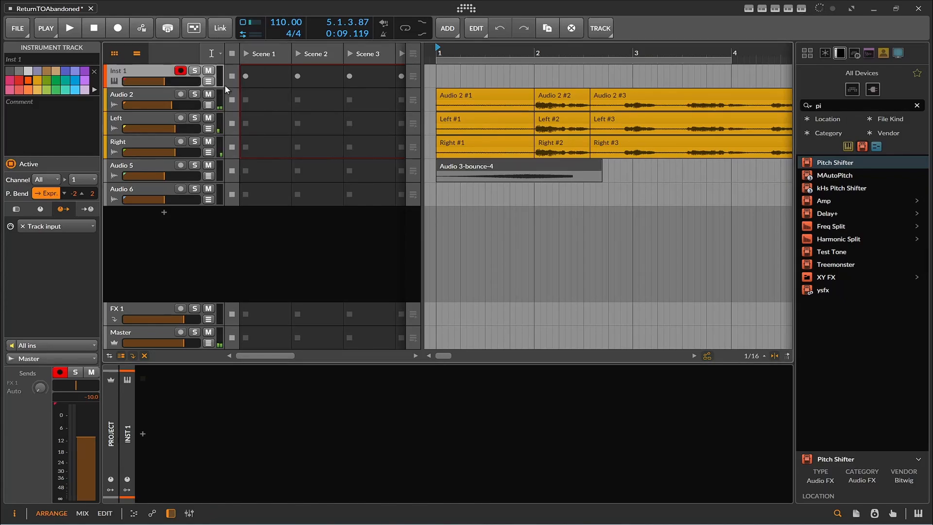
# - Select the Master track from bar 1 to bar 49 and bounce it with Pre-Fader source to a new audio track
pyautogui.click(156, 332)
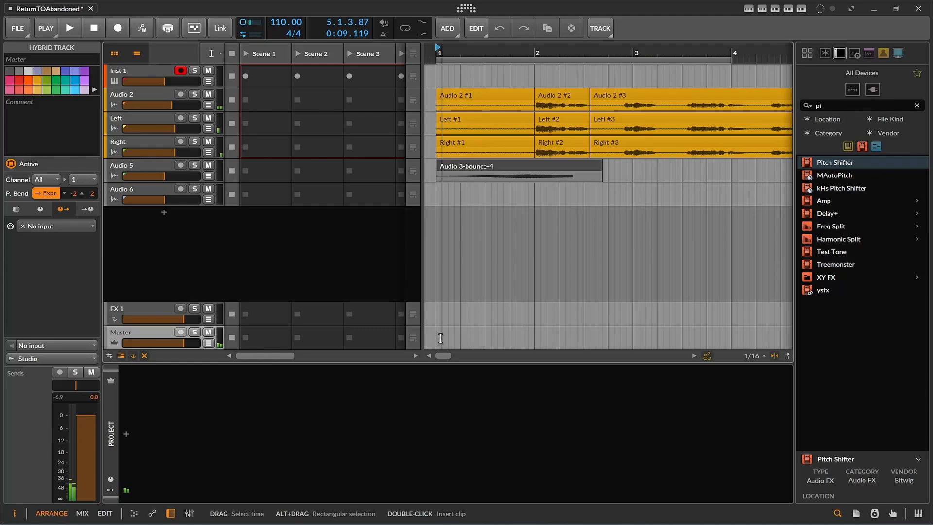
pyautogui.moveTo(439, 338); pyautogui.dragTo(815, 335)
pyautogui.moveTo(817, 259); pyautogui.dragTo(552, 327)
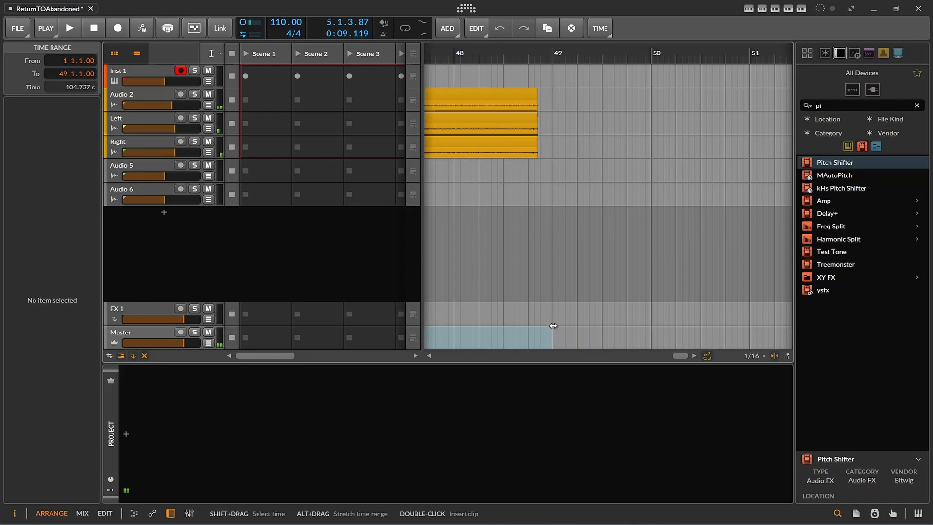
pyautogui.moveTo(677, 358); pyautogui.dragTo(444, 358)
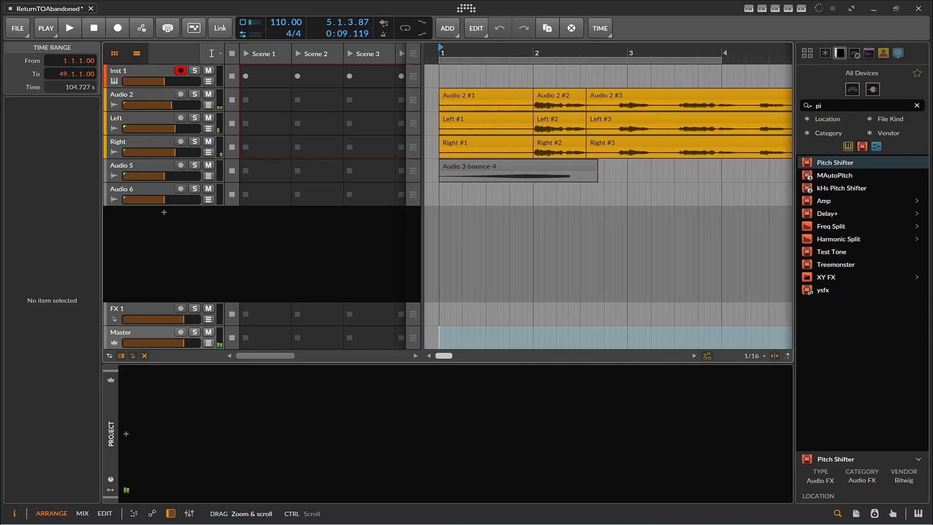
pyautogui.rightClick(458, 342)
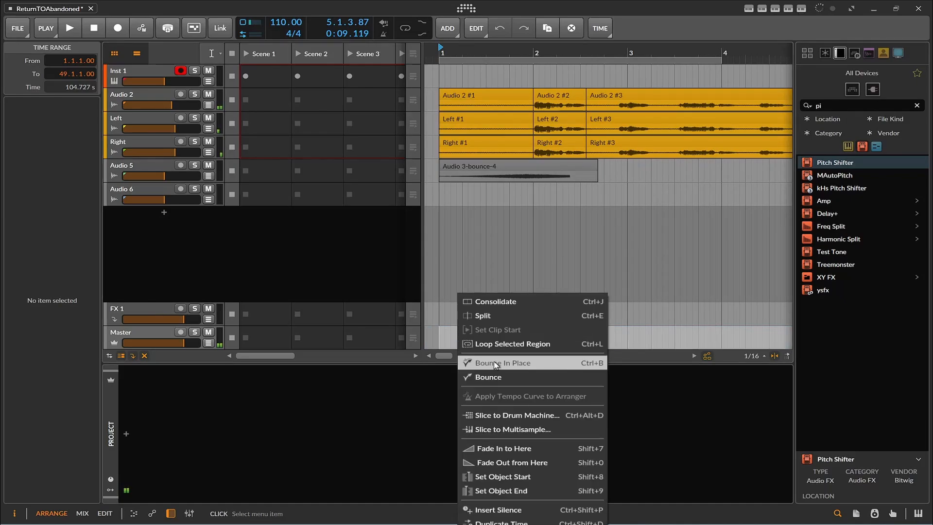
pyautogui.click(535, 377)
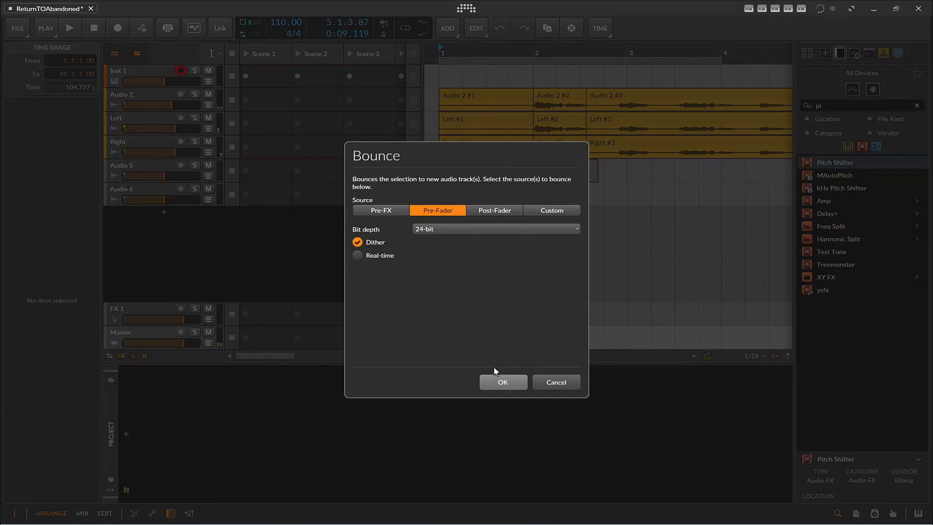
pyautogui.click(500, 379)
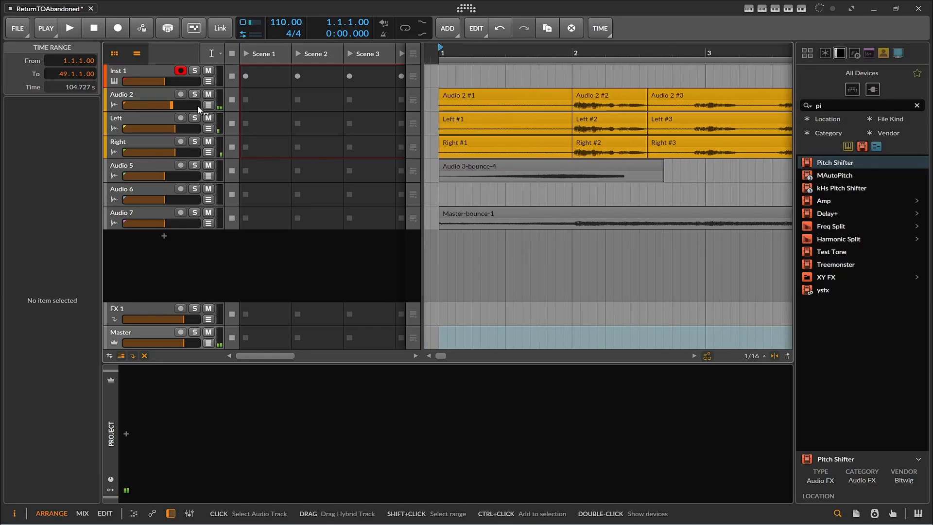
# - Solo the new Audio 7 track and play back the bounced master
pyautogui.click(194, 212)
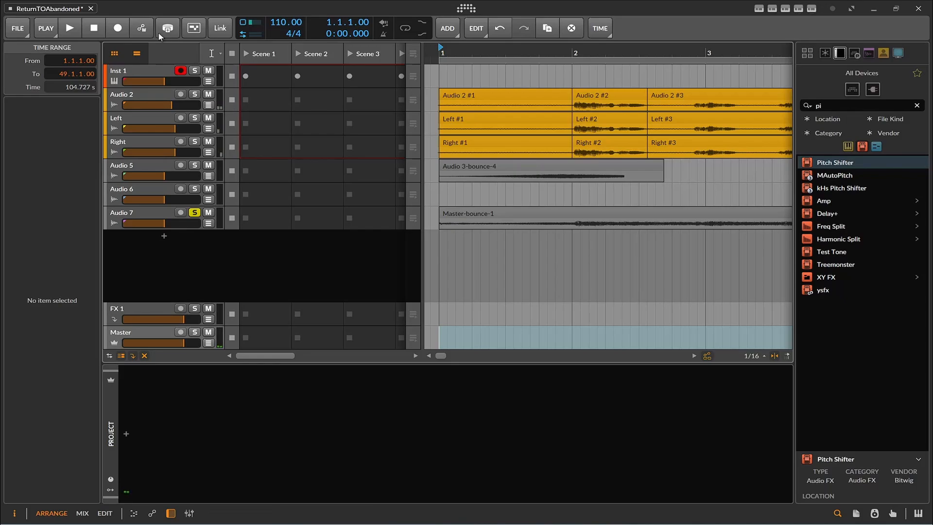
pyautogui.click(70, 27)
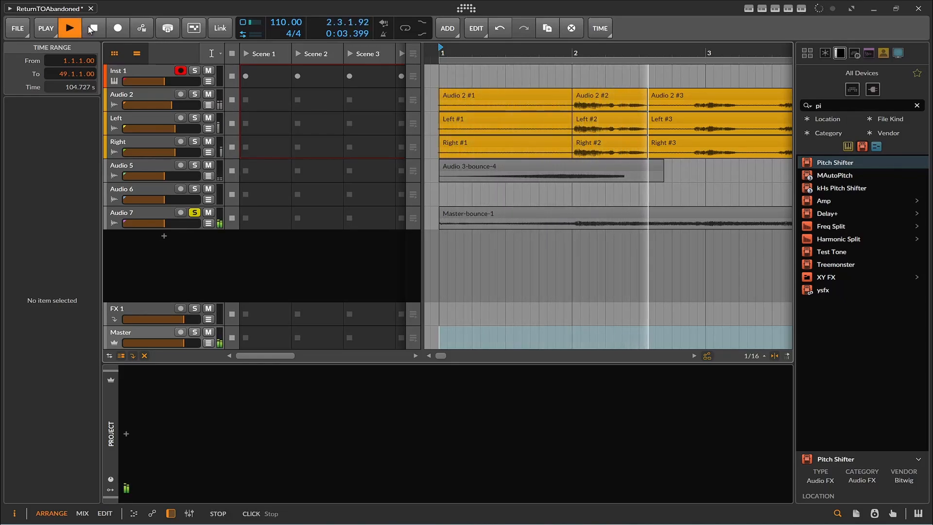
# - Set Audio 7's volume to -5.4 dB, stop playback and unsolo the track
pyautogui.click(163, 228)
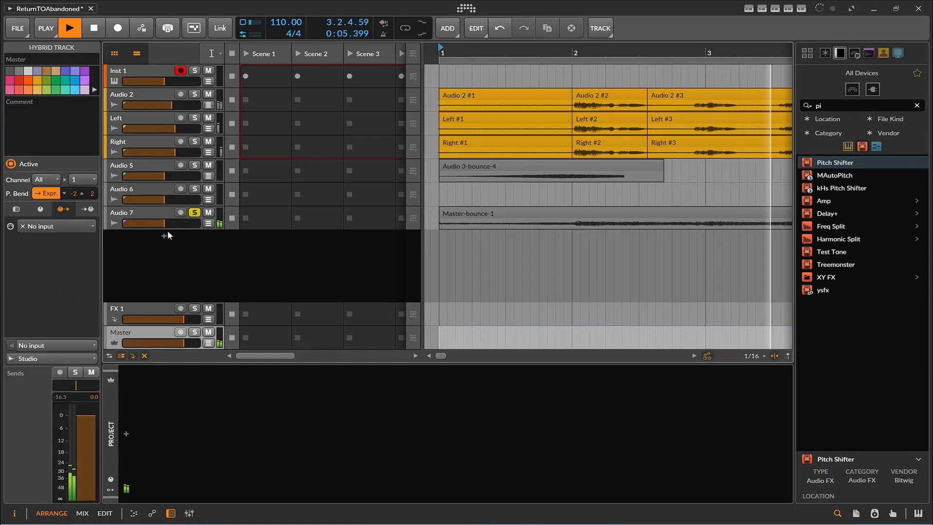
pyautogui.moveTo(165, 225); pyautogui.dragTo(169, 225)
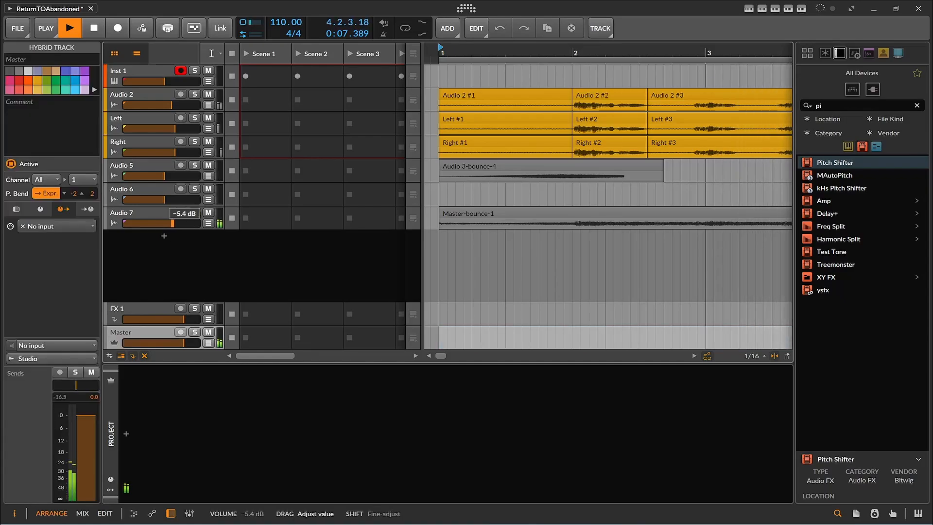
pyautogui.click(99, 31)
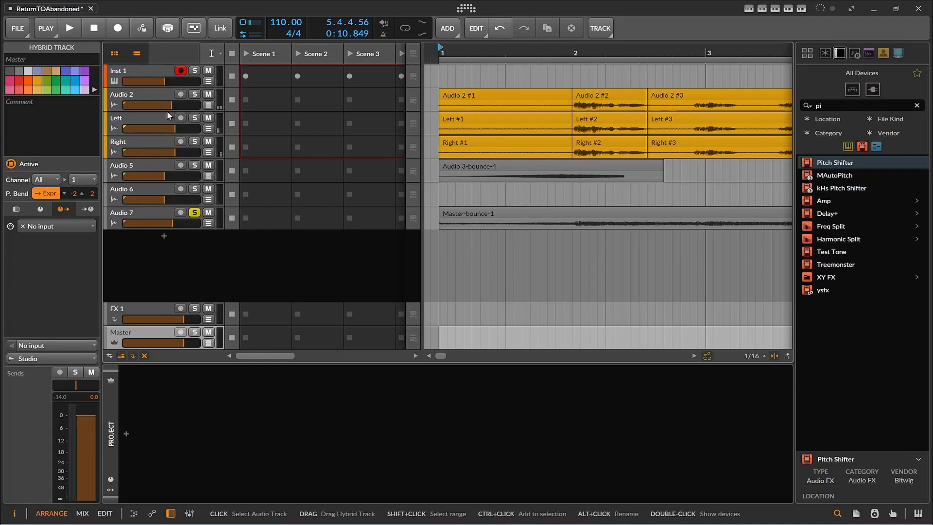
pyautogui.click(194, 213)
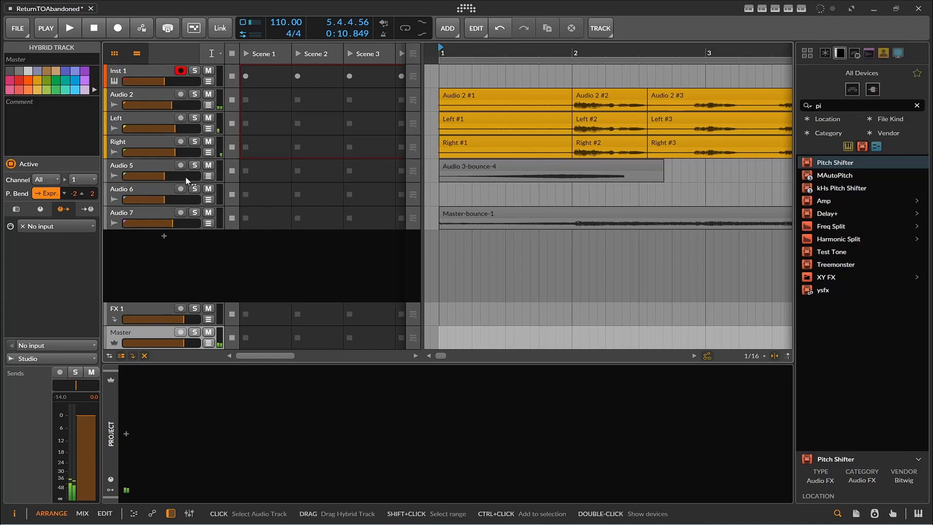
# - Add a group track and move the original audio tracks into it
pyautogui.rightClick(133, 97)
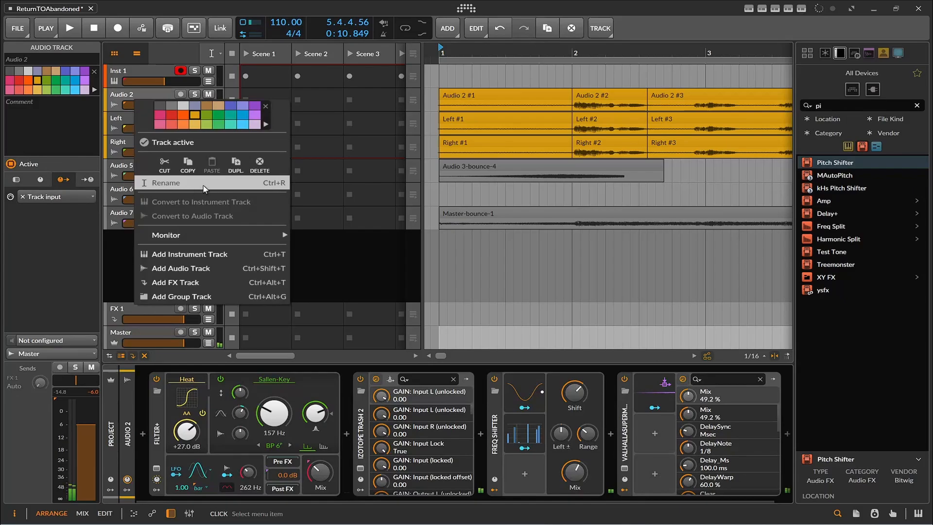
pyautogui.click(189, 294)
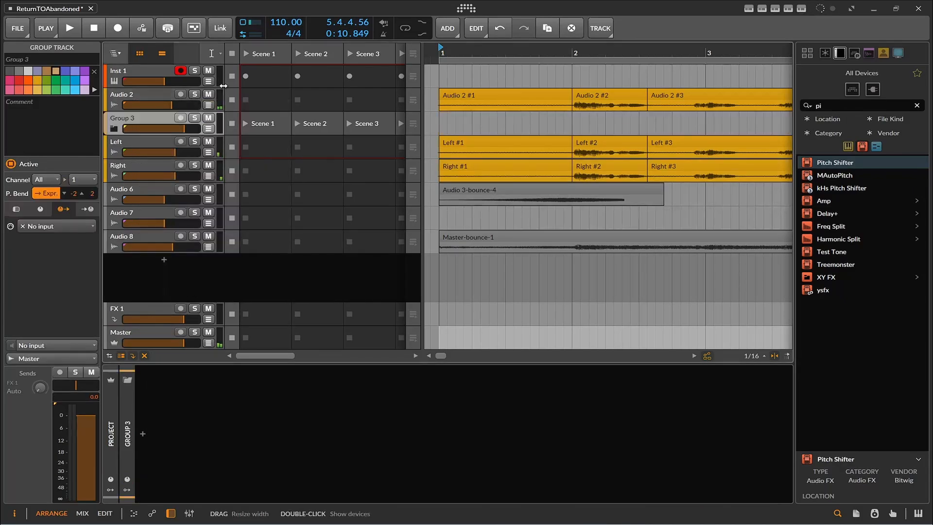
pyautogui.click(153, 139)
pyautogui.moveTo(155, 95); pyautogui.dragTo(178, 102)
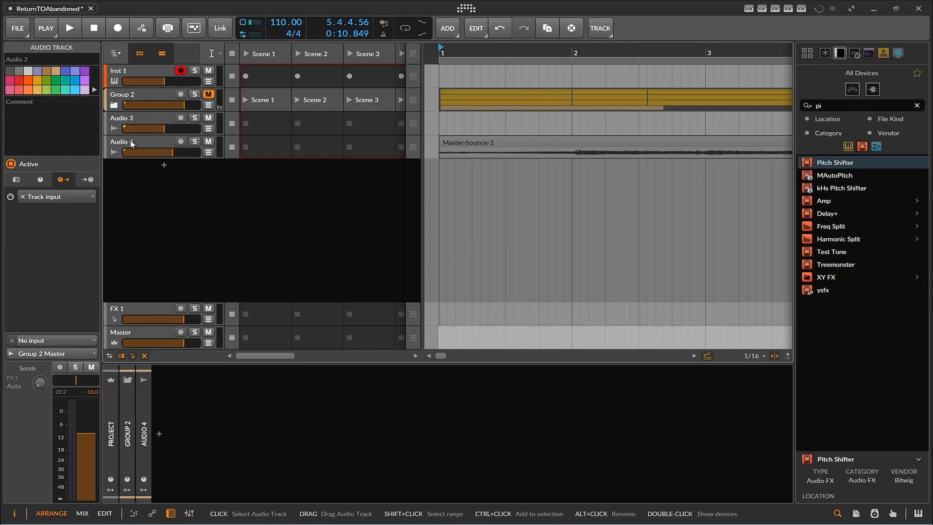
# - Move the Master bounce track up one slot and mute it
pyautogui.moveTo(129, 144); pyautogui.dragTo(137, 123)
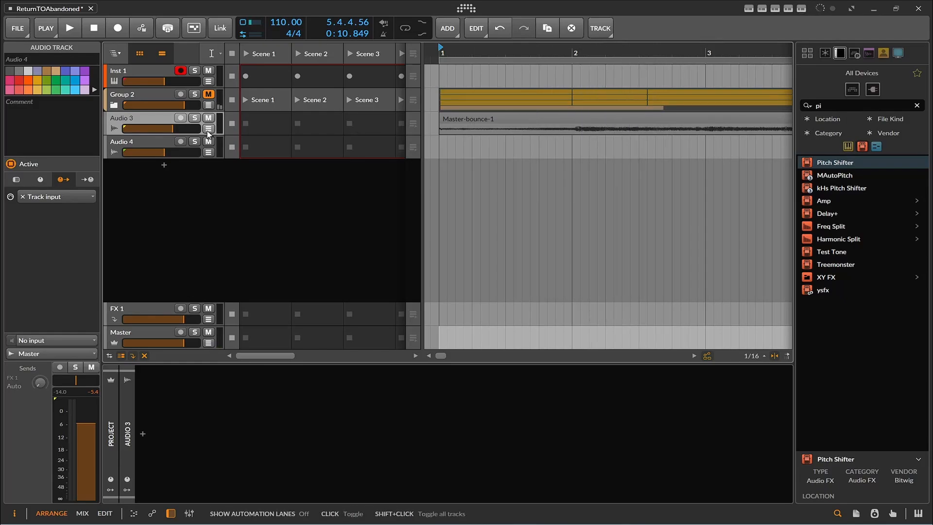
pyautogui.click(208, 118)
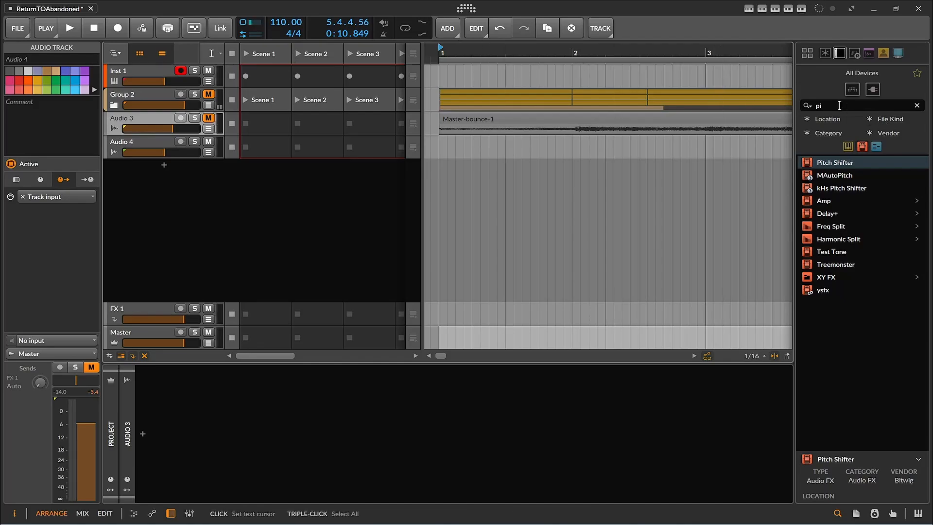
# - Clear the device browser search field
pyautogui.moveTo(839, 105); pyautogui.dragTo(705, 108)
pyautogui.press('BackSpace')
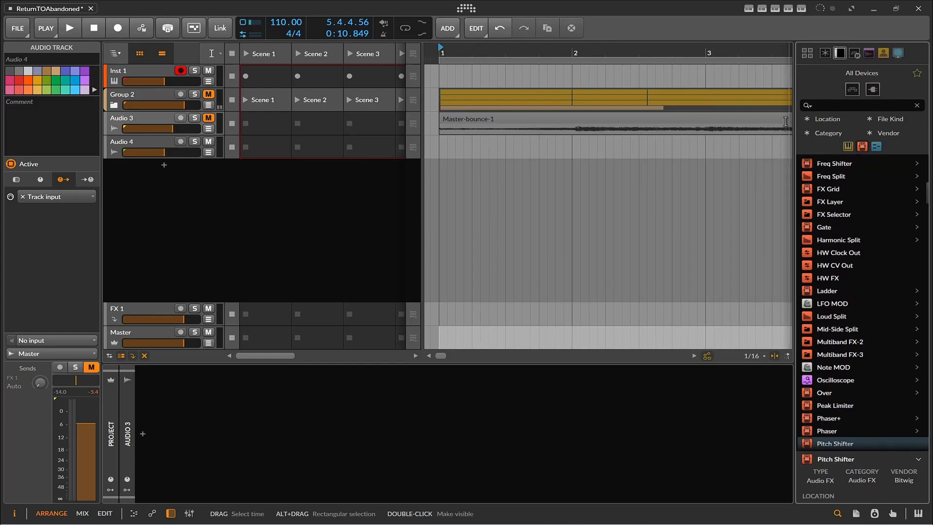
# - Start and stop playback twice to audition the arrangement
pyautogui.click(80, 29)
pyautogui.click(97, 29)
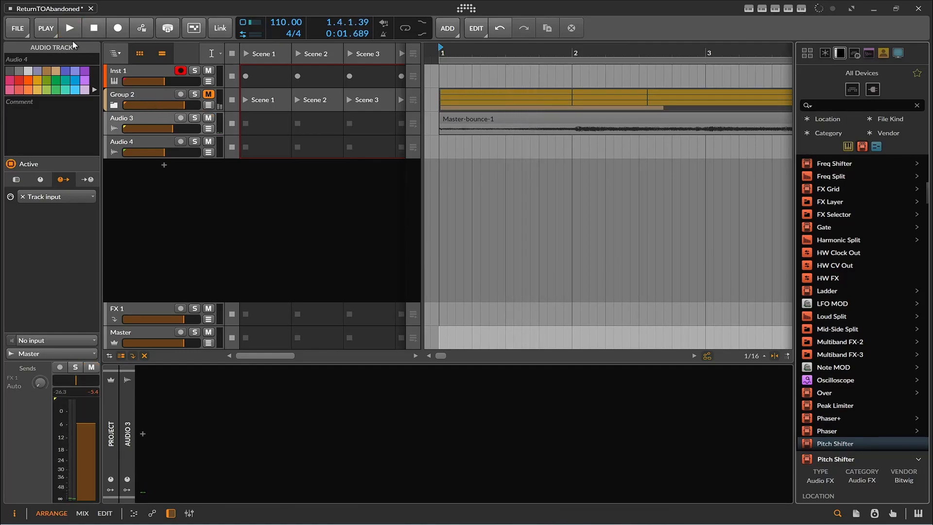
pyautogui.click(72, 35)
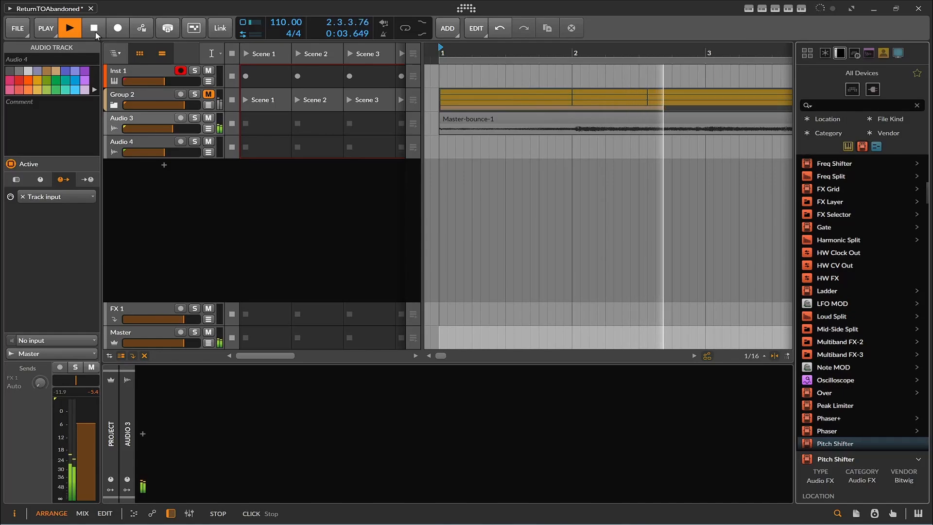
pyautogui.click(95, 31)
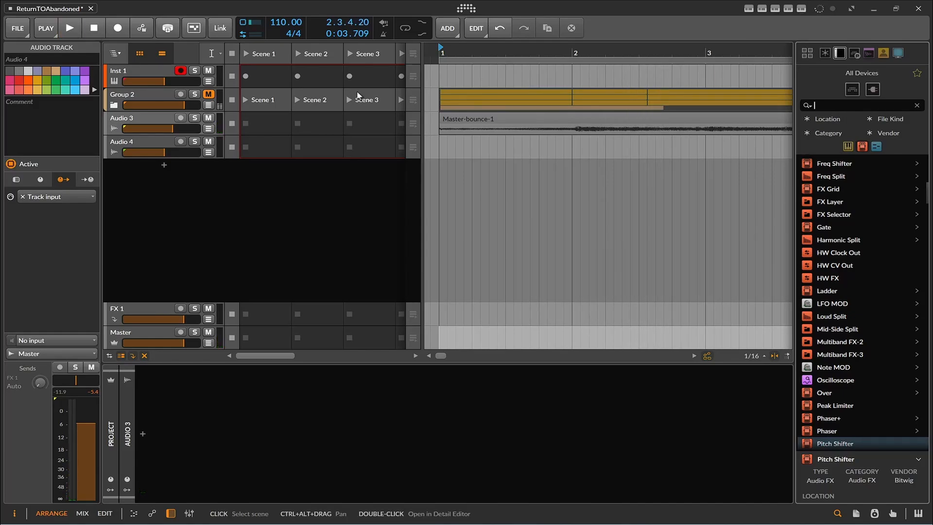
# - Search the device browser for poly and filter the results to instruments
pyautogui.write('gri')
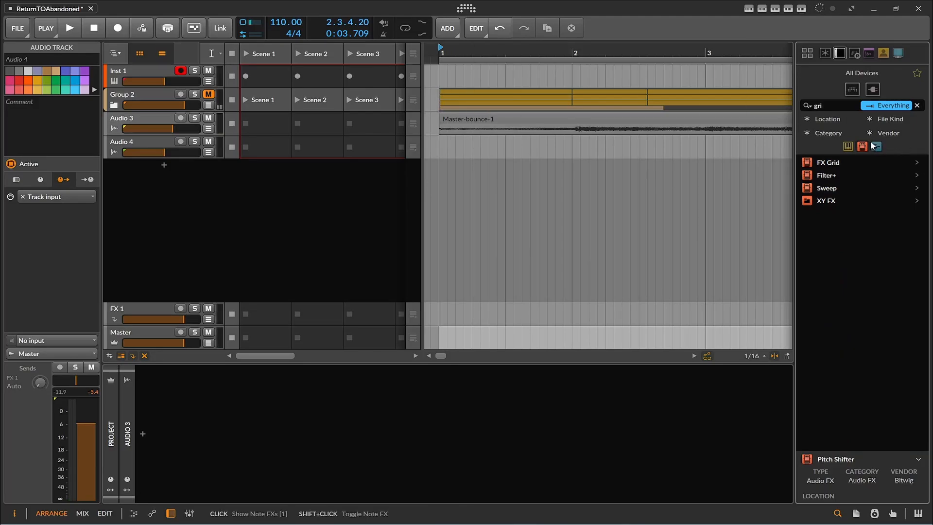
pyautogui.moveTo(837, 105); pyautogui.dragTo(802, 105)
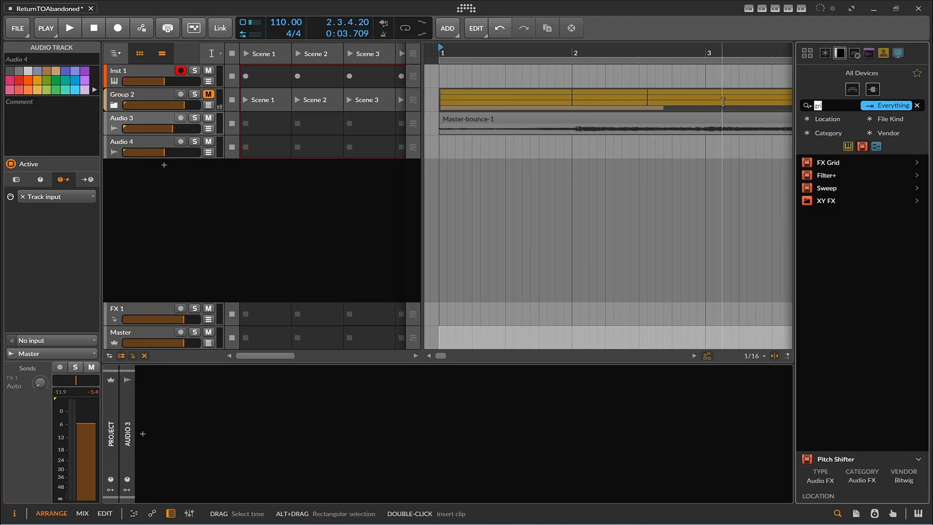
pyautogui.write('poly')
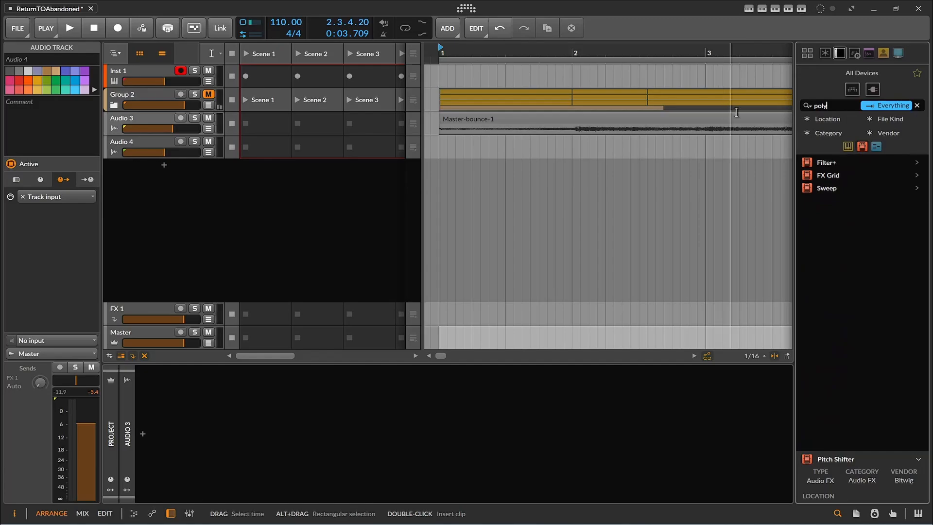
pyautogui.click(848, 146)
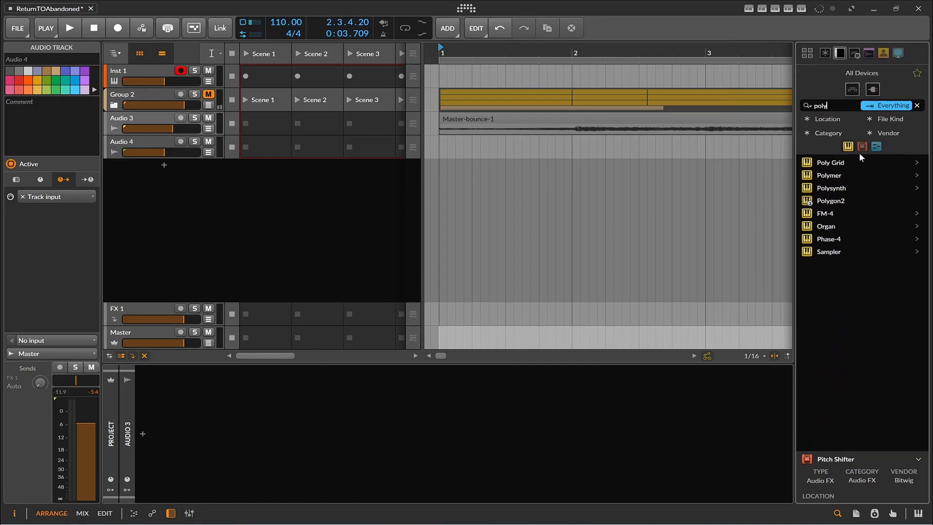
# - Load Poly Grid onto the Inst 1 track and open its grid editor
pyautogui.moveTo(848, 163); pyautogui.dragTo(161, 74)
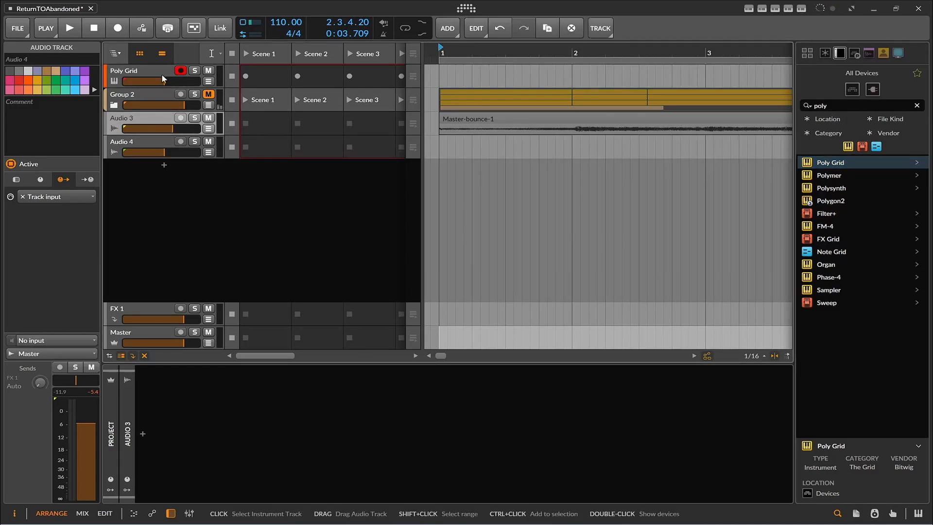
pyautogui.rightClick(162, 74)
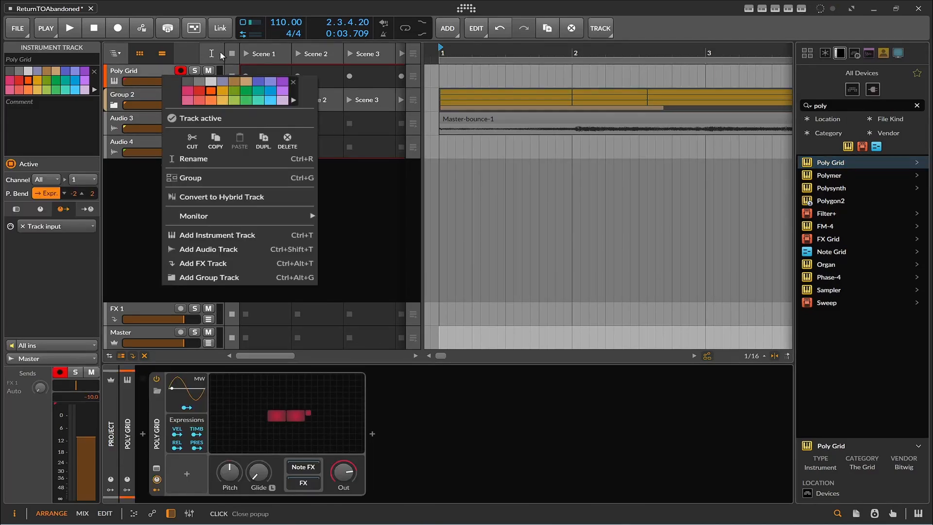
pyautogui.click(232, 431)
pyautogui.click(233, 430)
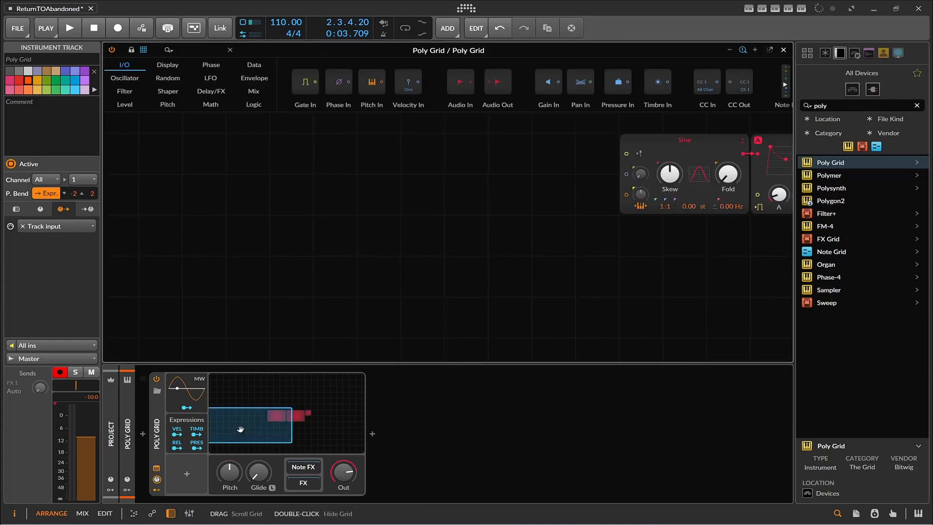
# - Delete the Sine oscillator module from the Poly Grid patch
pyautogui.moveTo(242, 424); pyautogui.dragTo(278, 416)
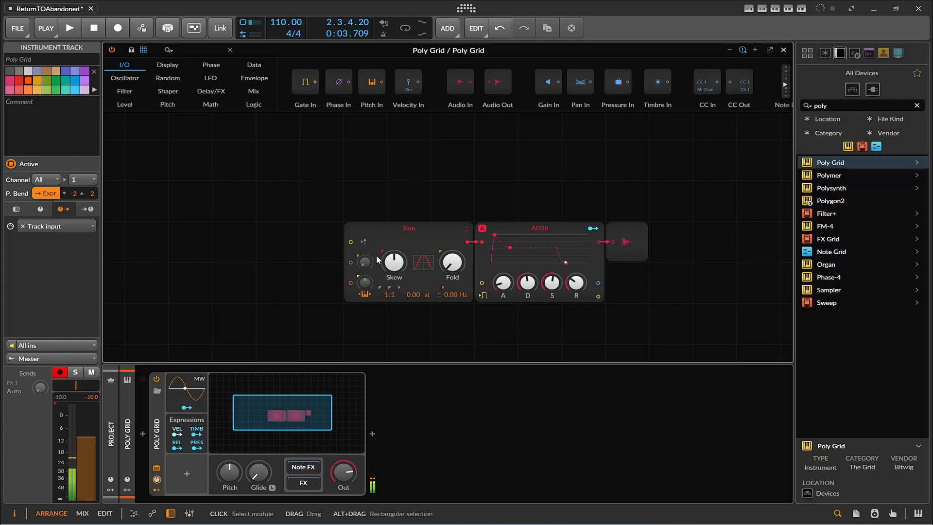
pyautogui.rightClick(427, 228)
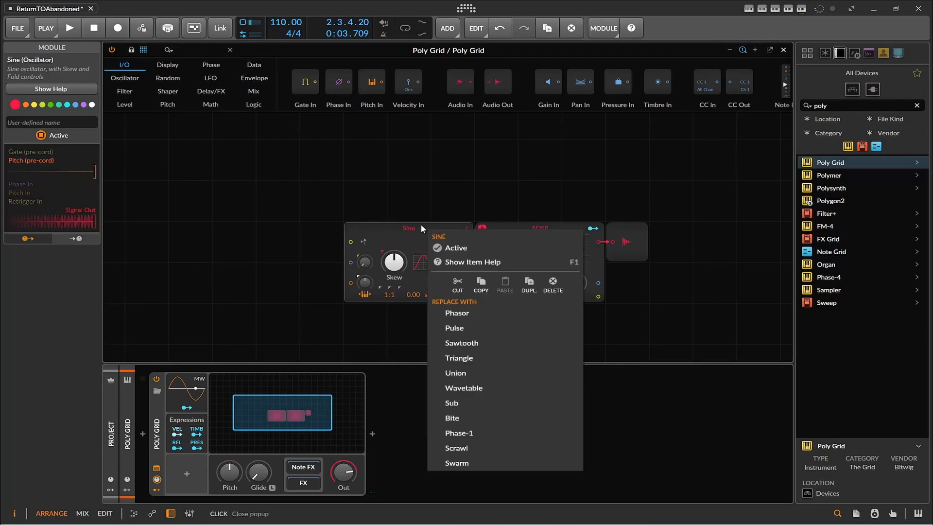
pyautogui.click(421, 223)
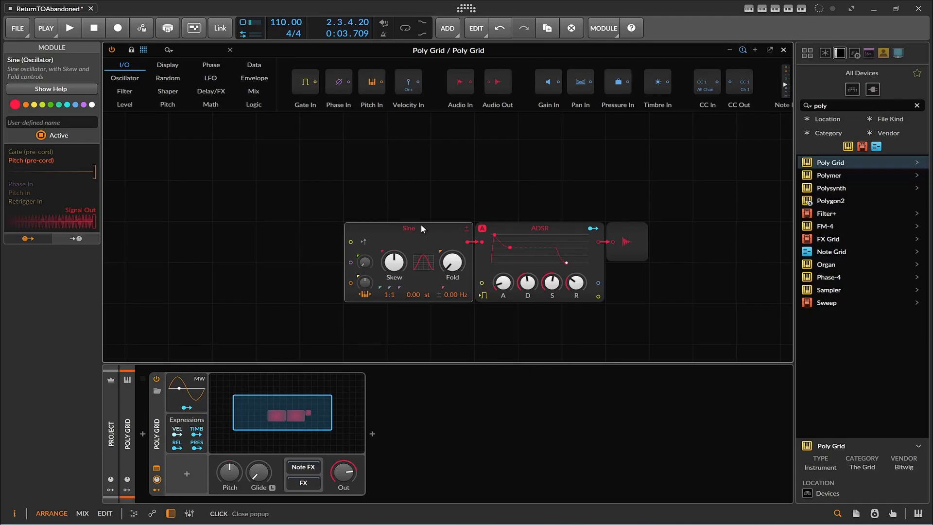
pyautogui.press('Delete')
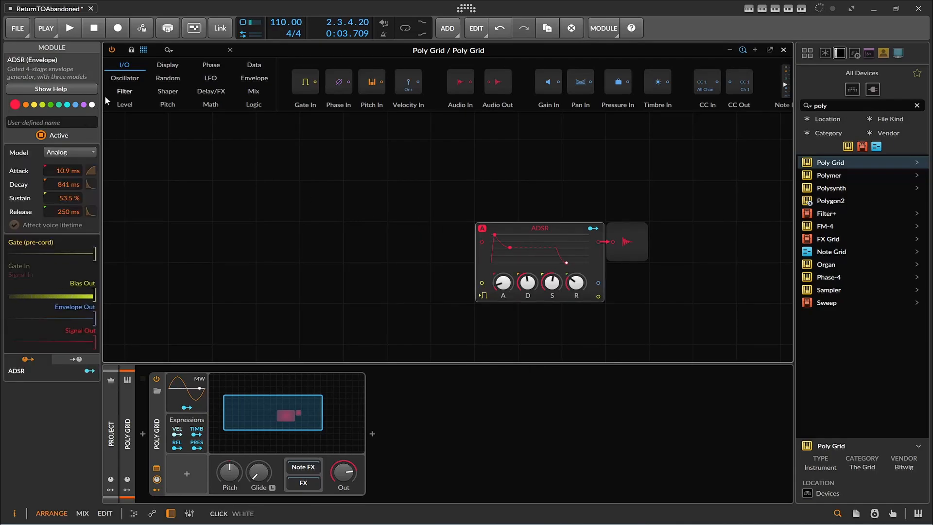
# - Add a Noise module from the Random category to the Poly Grid patch, wired into the ADSR module's input
pyautogui.click(117, 89)
pyautogui.click(118, 79)
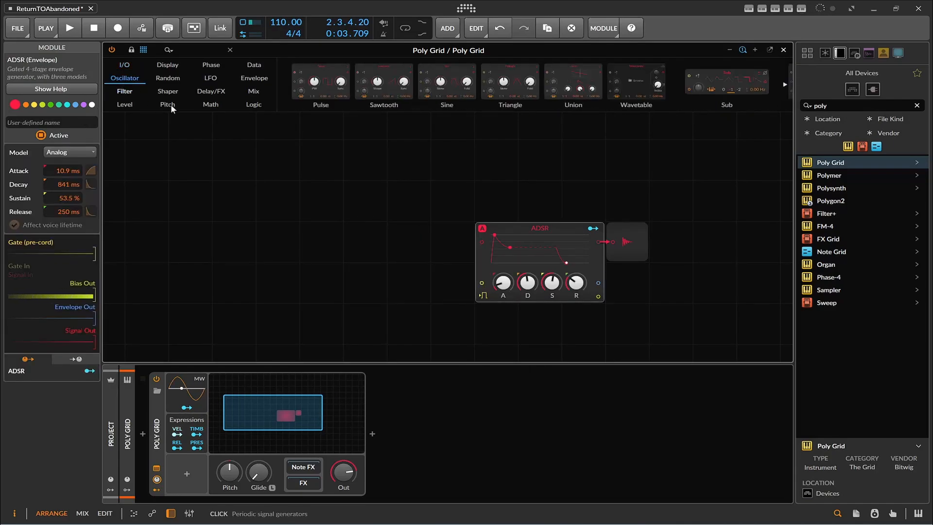
pyautogui.click(160, 79)
pyautogui.moveTo(305, 84); pyautogui.dragTo(483, 249)
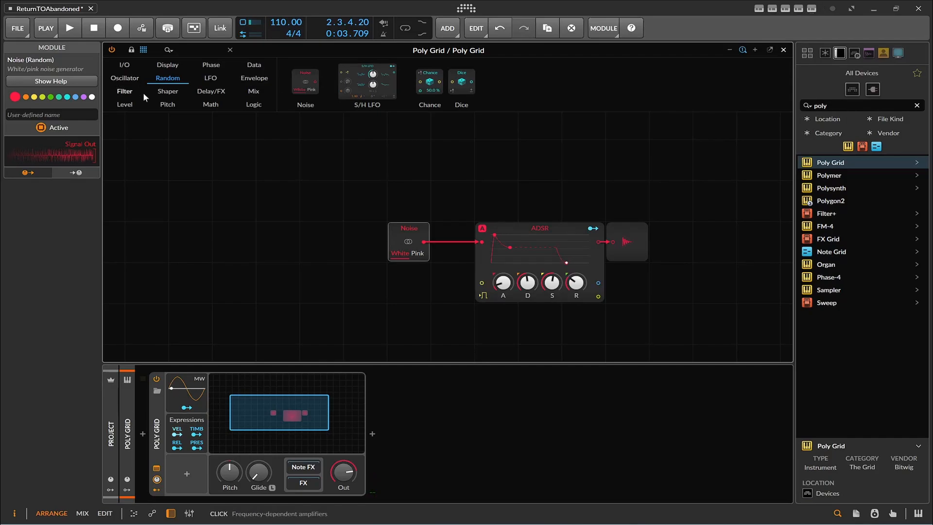
# - Insert a Low-pass MG filter module between the Noise and ADSR modules
pyautogui.click(131, 91)
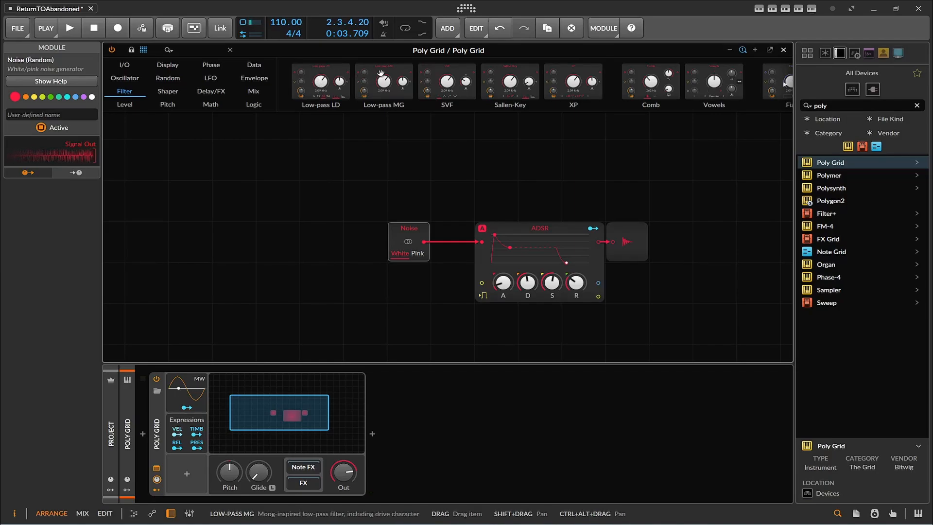
pyautogui.moveTo(381, 73); pyautogui.dragTo(429, 245)
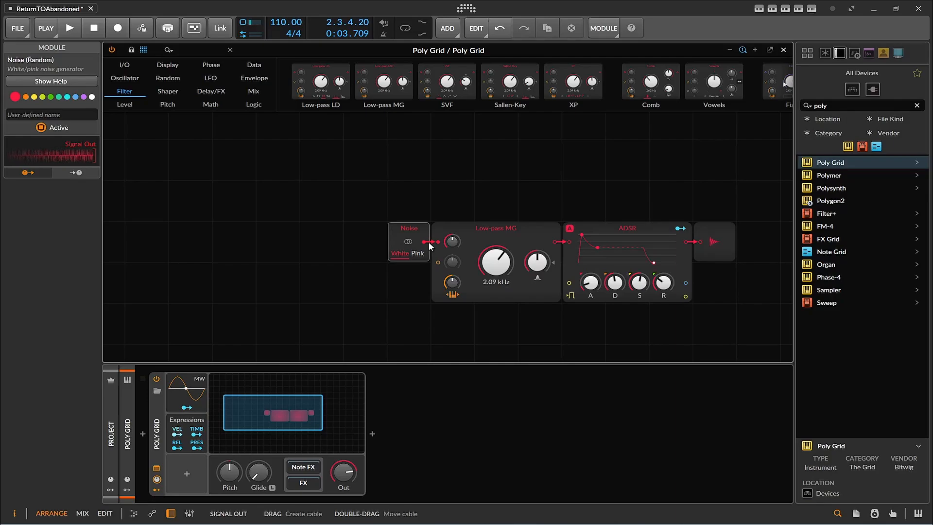
# - Set the Low-pass MG cutoff to about 268 Hz and the ADSR sustain to about 75%
pyautogui.moveTo(484, 263); pyautogui.dragTo(537, 262)
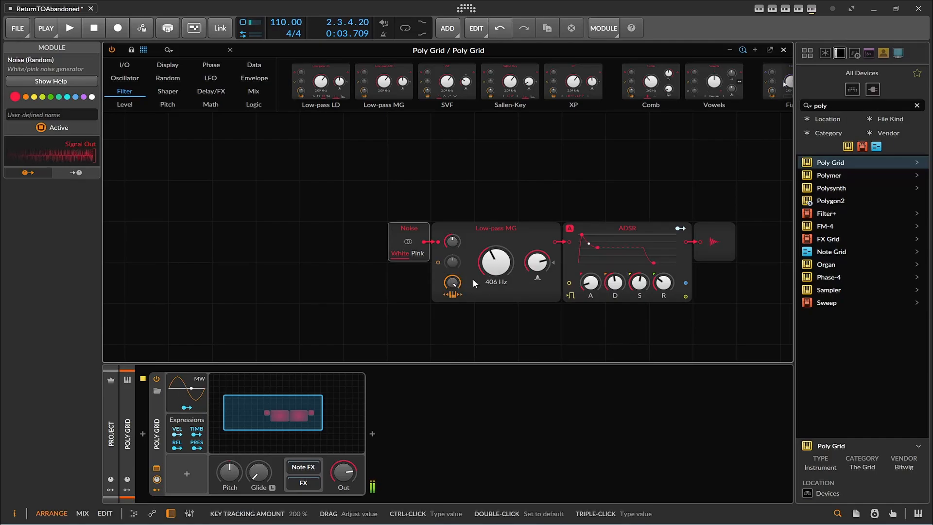
pyautogui.moveTo(656, 285); pyautogui.dragTo(639, 275)
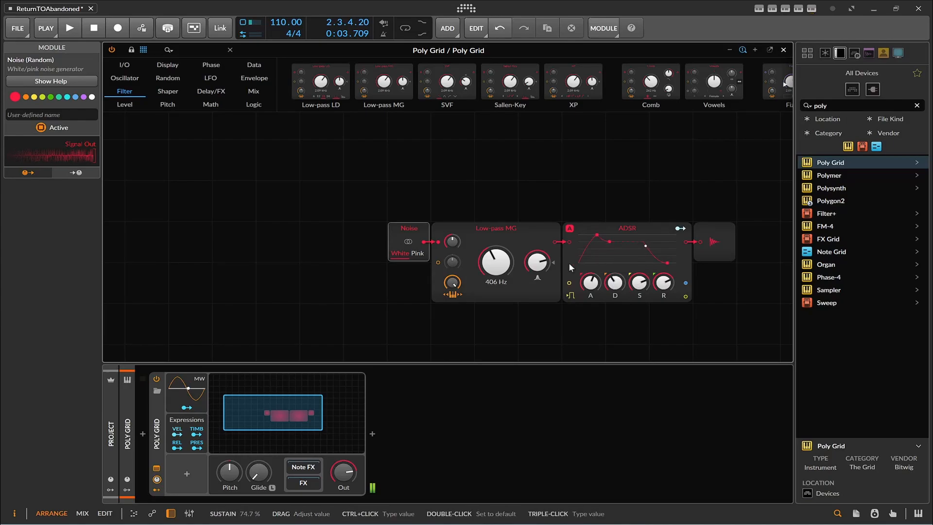
pyautogui.moveTo(495, 262)
pyautogui.mouseDown()
pyautogui.moveTo(496, 253)
pyautogui.moveTo(488, 270)
pyautogui.mouseUp()
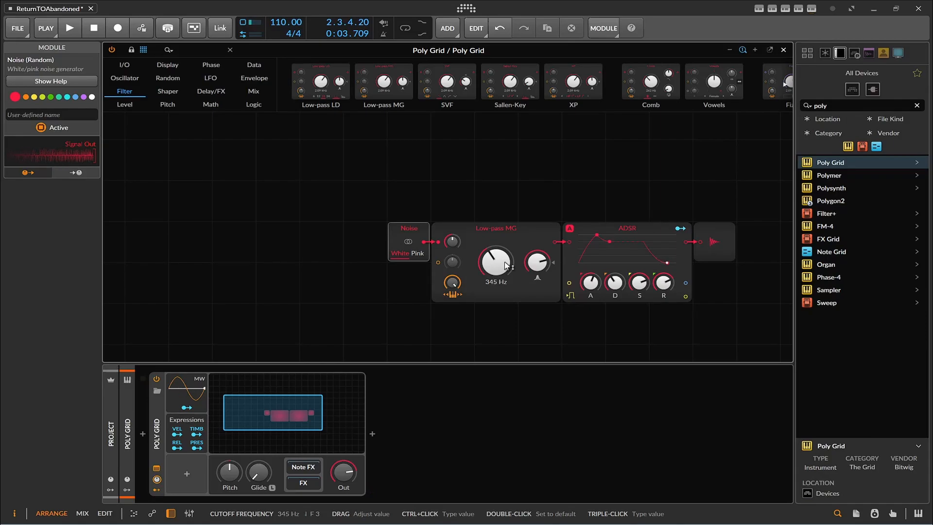
pyautogui.moveTo(507, 266); pyautogui.dragTo(507, 278)
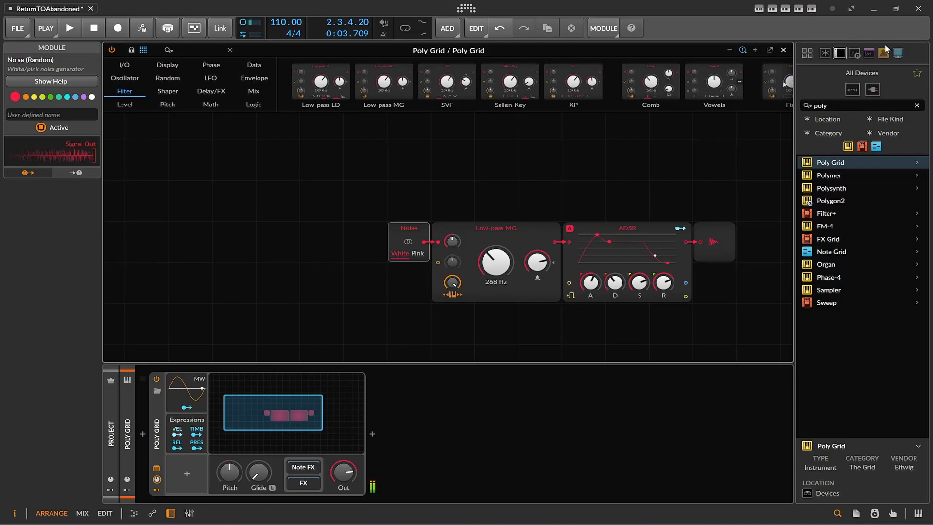
pyautogui.click(782, 50)
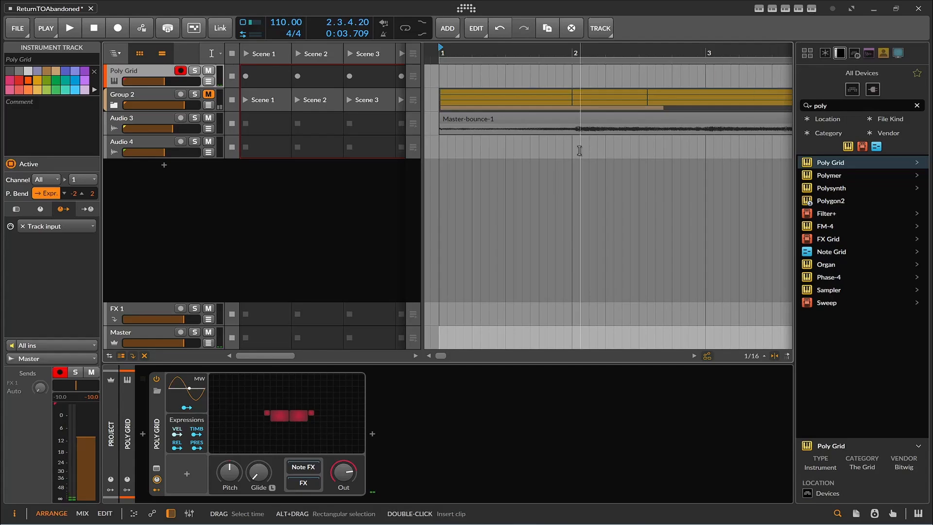
pyautogui.doubleClick(448, 145)
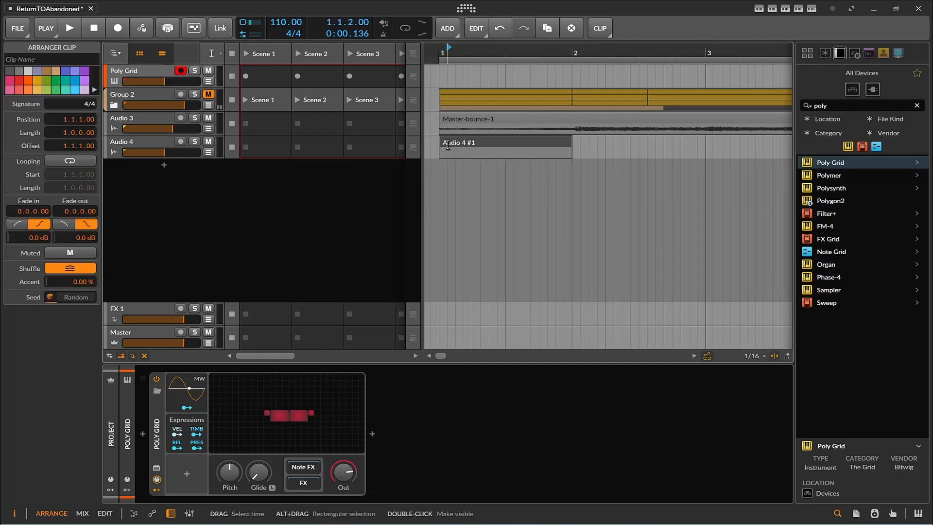
pyautogui.click(570, 143)
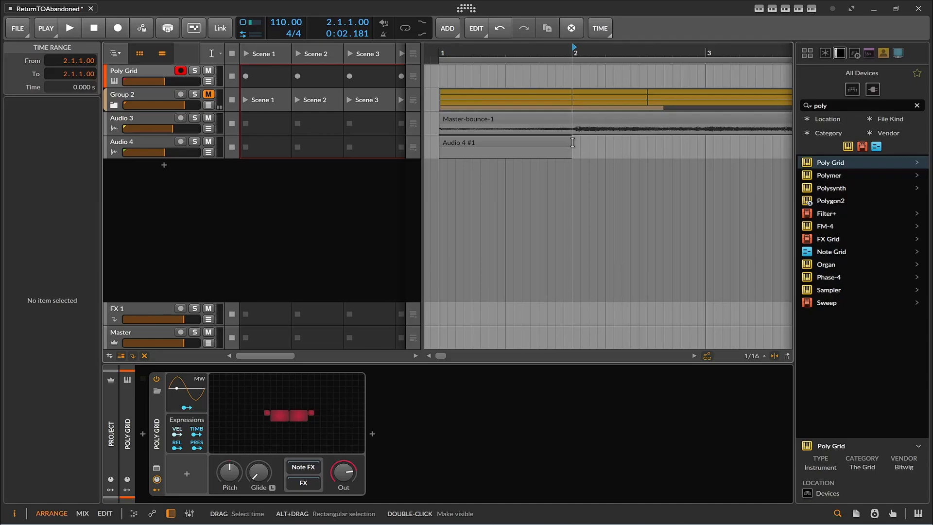
pyautogui.click(548, 141)
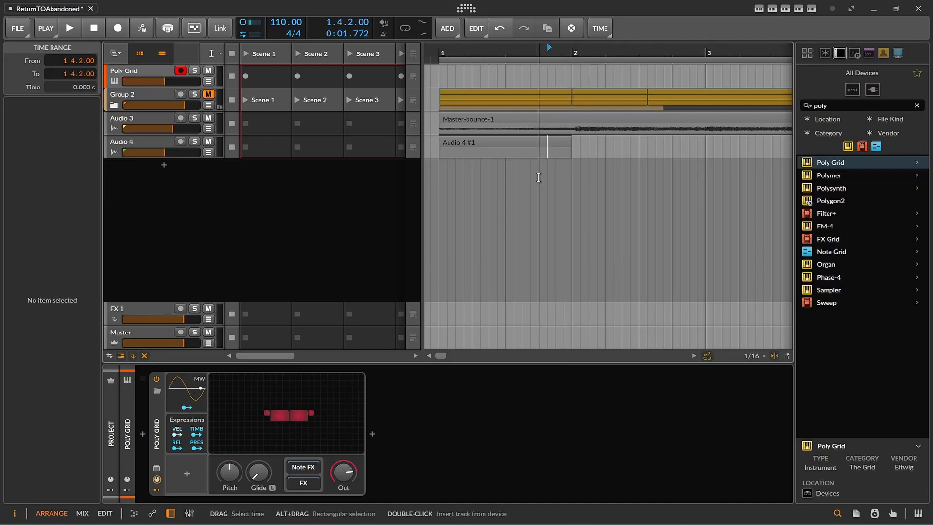
# - Switch to the pointer tool and delete the empty clip on the Audio 4 track
pyautogui.click(211, 53)
pyautogui.click(211, 70)
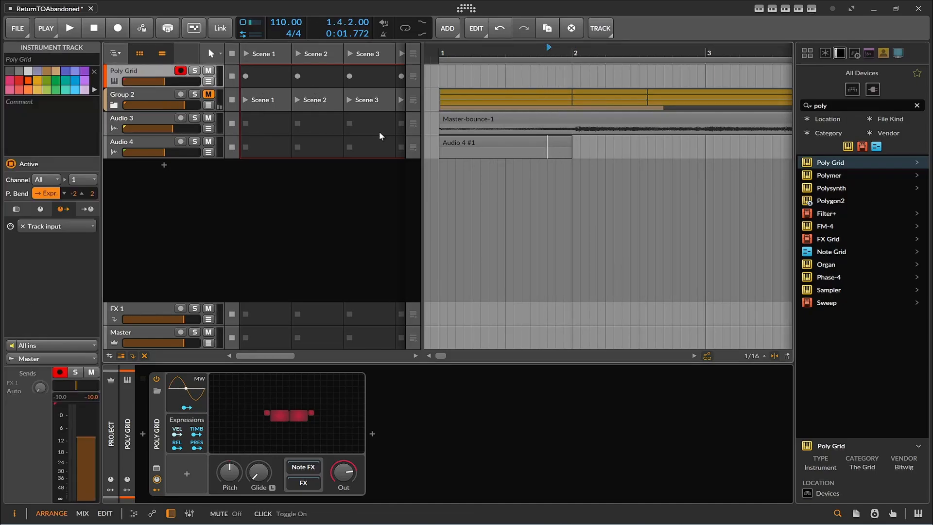
pyautogui.click(494, 146)
pyautogui.press('Delete')
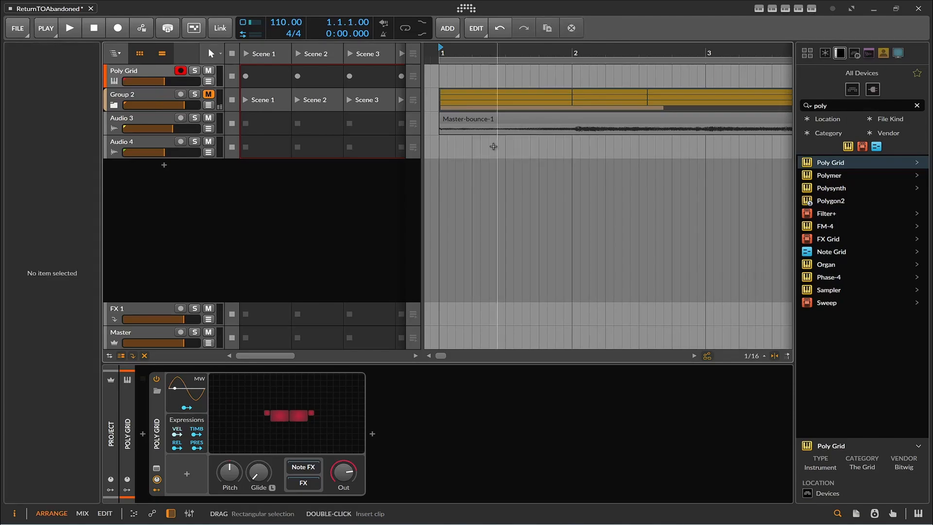
# - Create a one-bar clip at the start of the Poly Grid track
pyautogui.click(471, 79)
pyautogui.doubleClick(470, 79)
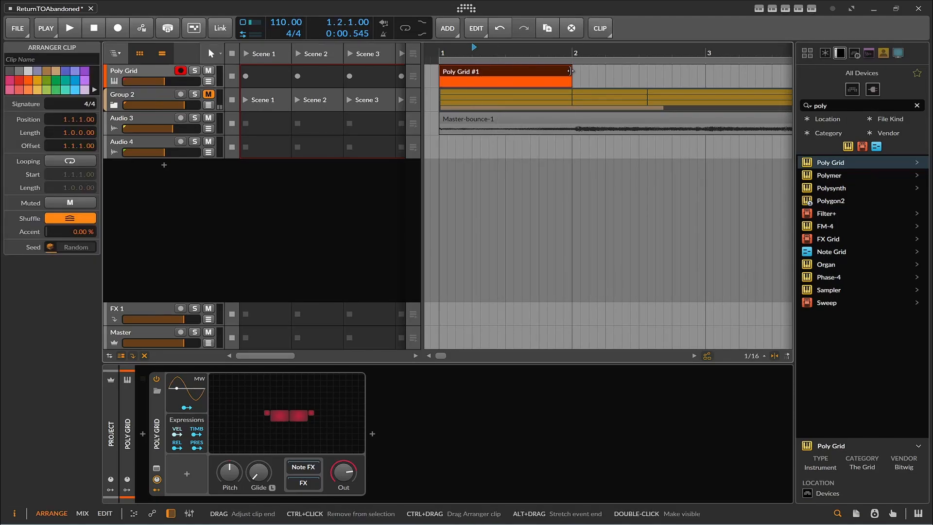
pyautogui.moveTo(569, 75)
pyautogui.mouseDown()
pyautogui.moveTo(787, 78)
pyautogui.moveTo(930, 93)
pyautogui.moveTo(777, 207)
pyautogui.moveTo(855, 190)
pyautogui.moveTo(910, 156)
pyautogui.moveTo(899, 136)
pyautogui.moveTo(232, 76)
pyautogui.moveTo(279, 107)
pyautogui.moveTo(721, 73)
pyautogui.moveTo(547, 64)
pyautogui.moveTo(567, 63)
pyautogui.mouseUp()
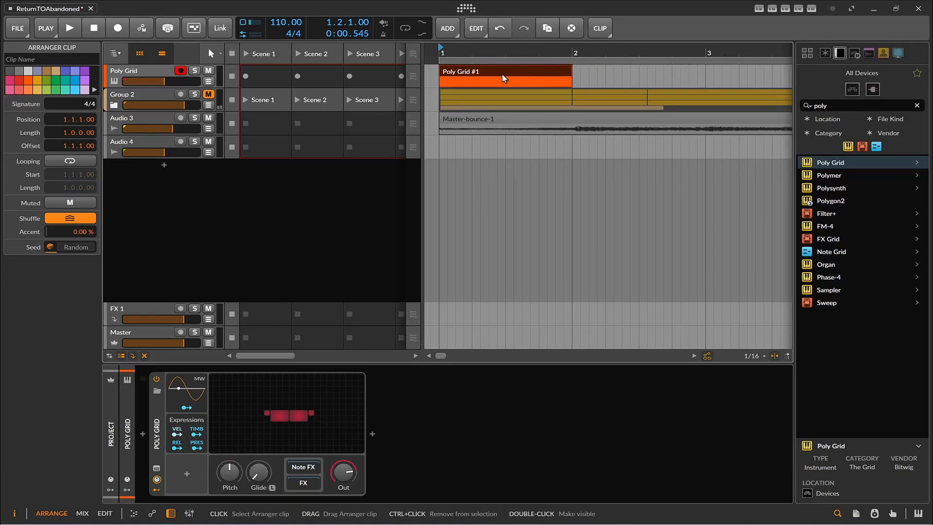
# - Open the Poly Grid clip in the note editor and draw an A2 note spanning the whole bar
pyautogui.doubleClick(503, 78)
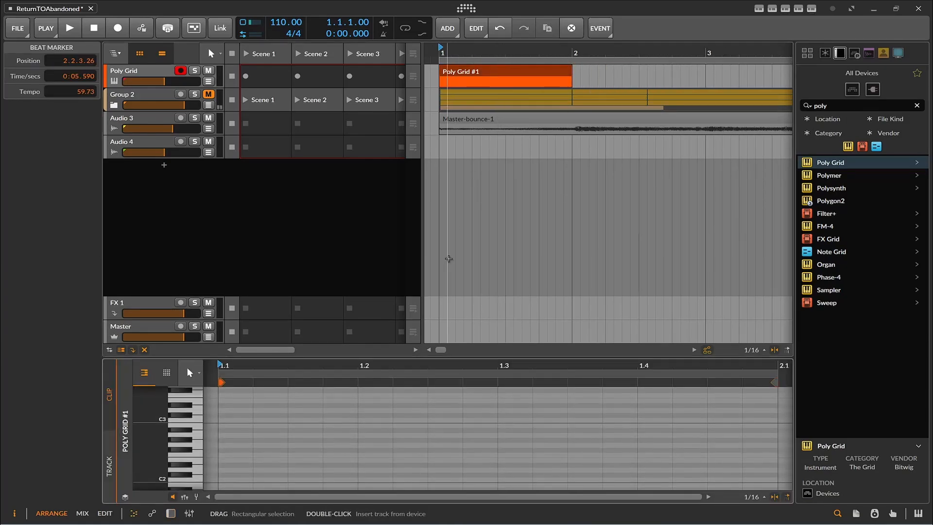
pyautogui.click(199, 450)
pyautogui.click(200, 440)
pyautogui.click(201, 433)
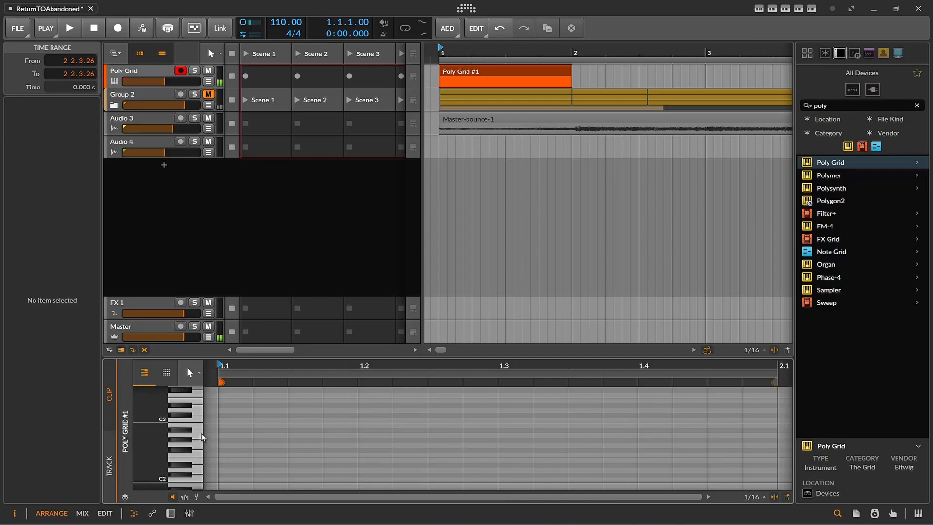
pyautogui.click(201, 434)
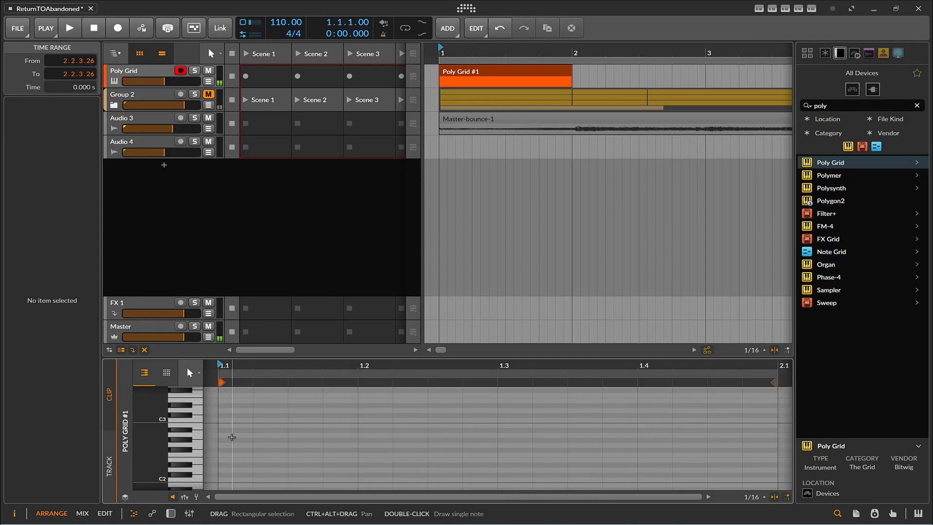
pyautogui.doubleClick(233, 436)
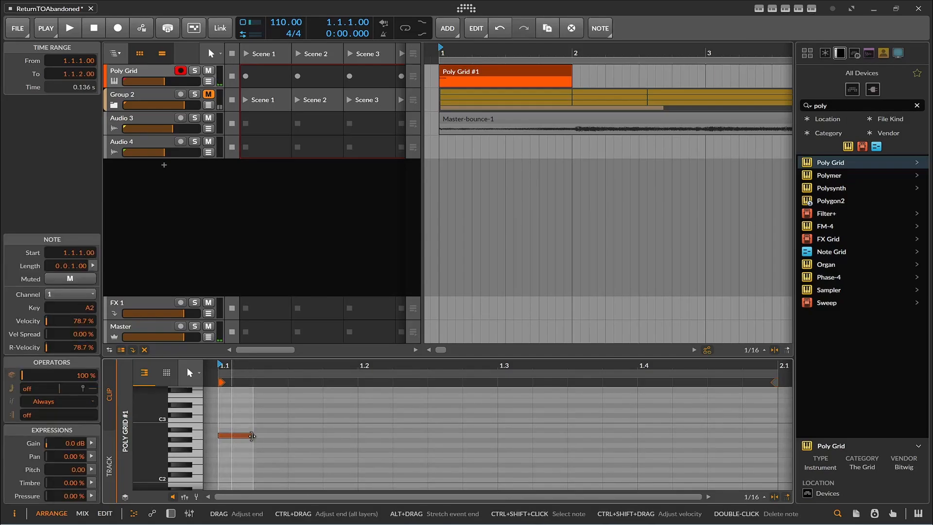
pyautogui.moveTo(250, 436); pyautogui.dragTo(775, 447)
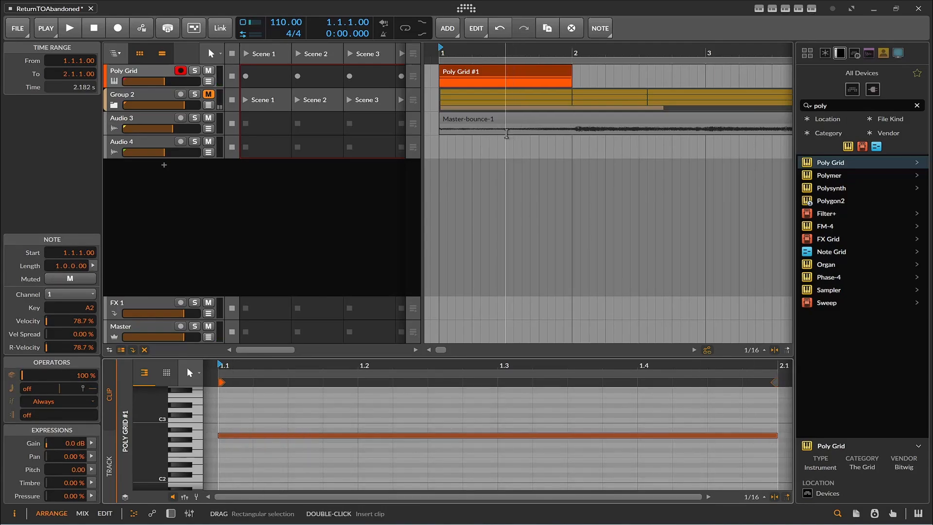
# - Start and stop playback to audition the note
pyautogui.press('space')
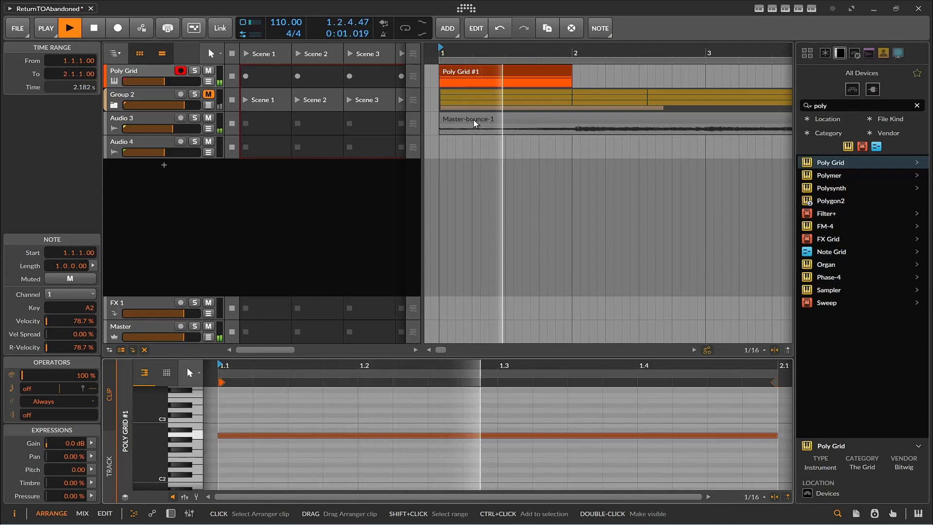
pyautogui.press('space')
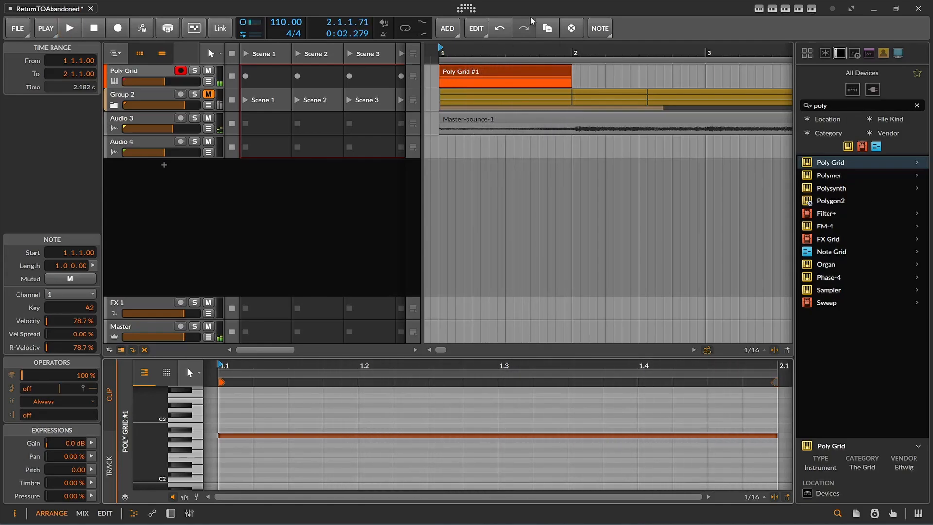
# - Duplicate the clip to fill four bars and join all the clips into one clip
pyautogui.click(518, 74)
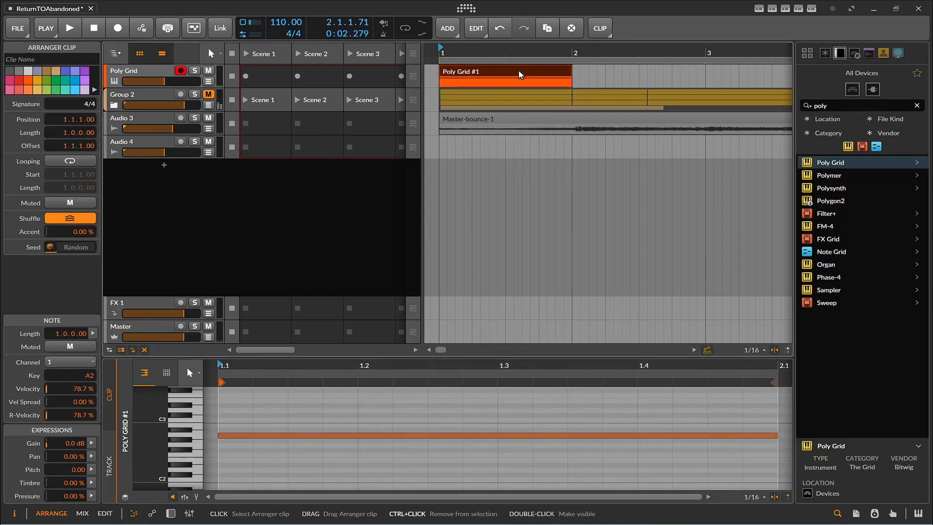
pyautogui.hotkey('ctrl', 'd')
pyautogui.hotkey('ctrl', 'd')
pyautogui.click(519, 73)
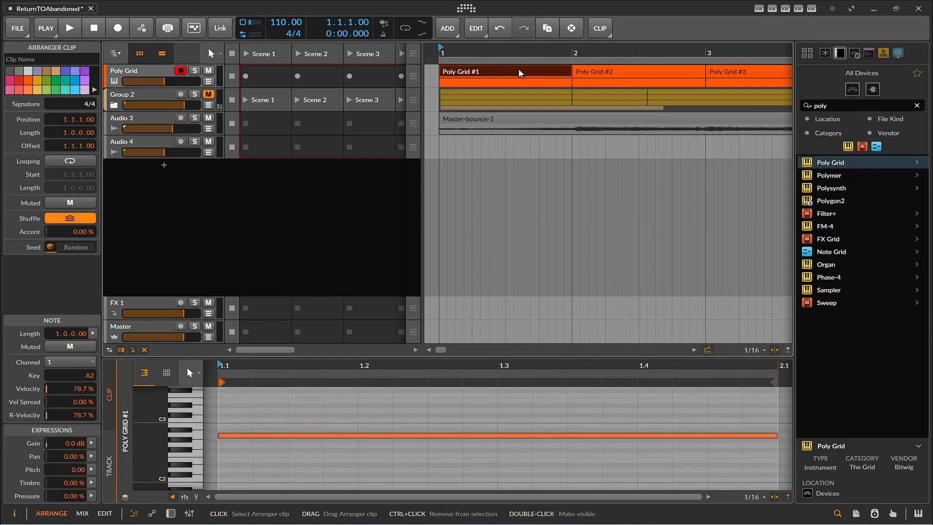
pyautogui.hotkey('ctrl', 'a')
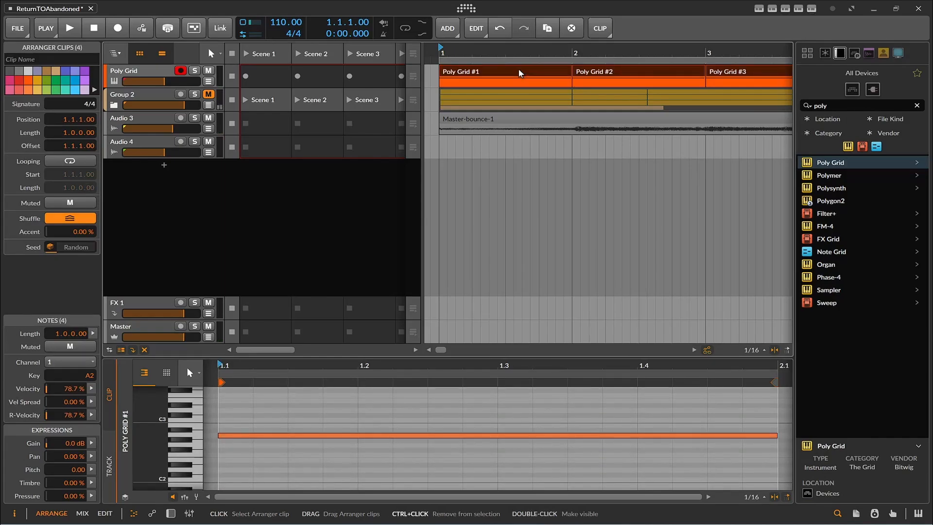
pyautogui.hotkey('ctrl', 'j')
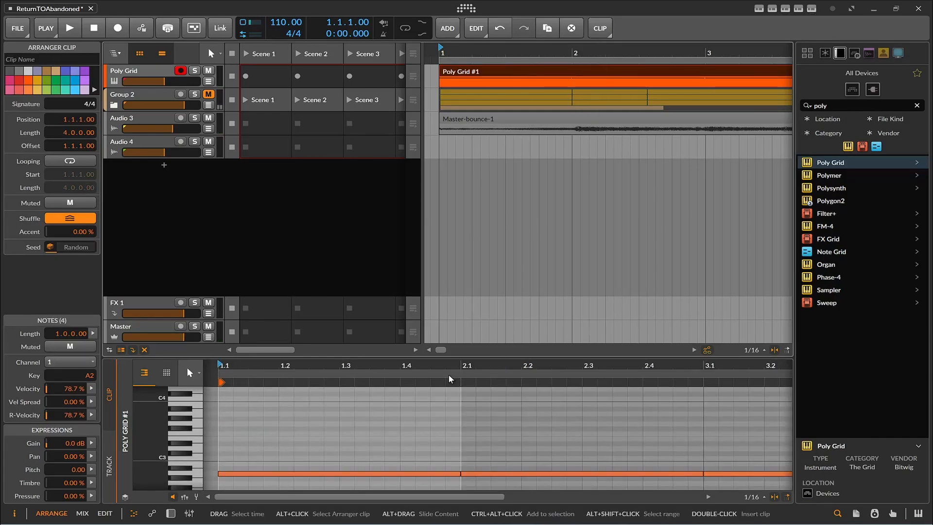
# - Transpose the second bar's note to B2 and the third bar's note to G2
pyautogui.moveTo(491, 474); pyautogui.dragTo(670, 495)
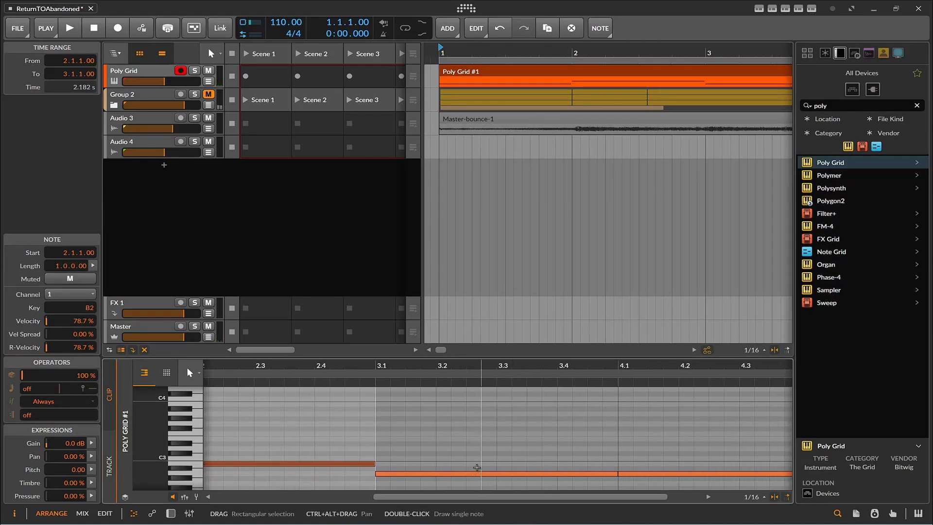
pyautogui.moveTo(482, 475); pyautogui.dragTo(482, 485)
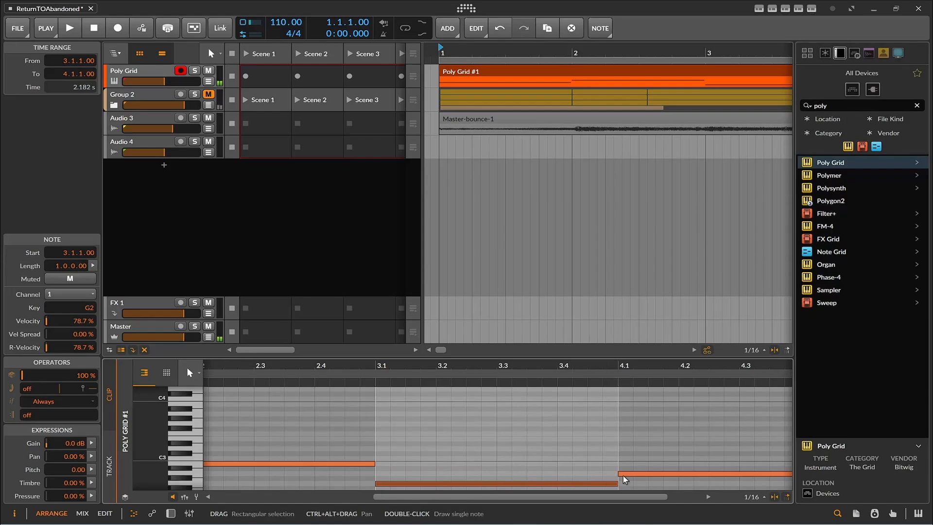
# - Mute the Audio 3 track while auditioning the arrangement, then stop playback
pyautogui.press('space')
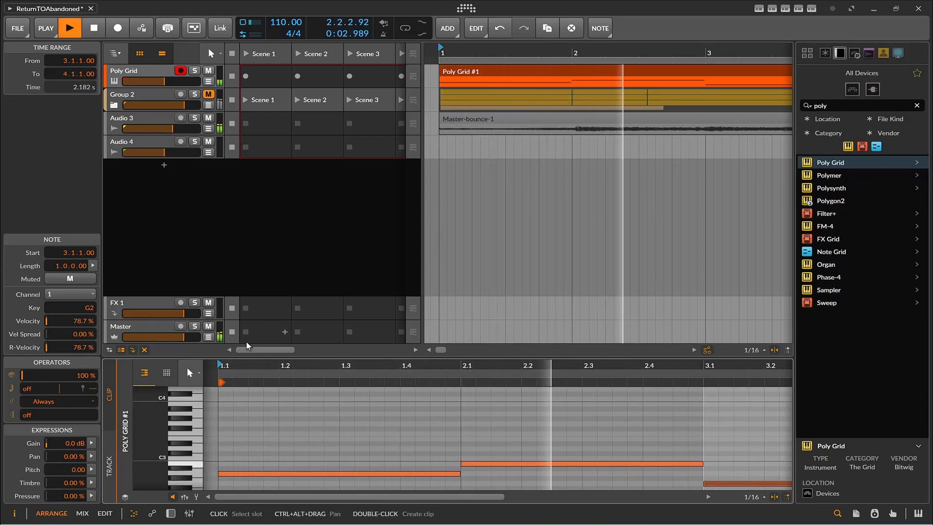
pyautogui.moveTo(180, 81)
pyautogui.mouseDown()
pyautogui.moveTo(189, 82)
pyautogui.moveTo(181, 82)
pyautogui.mouseUp()
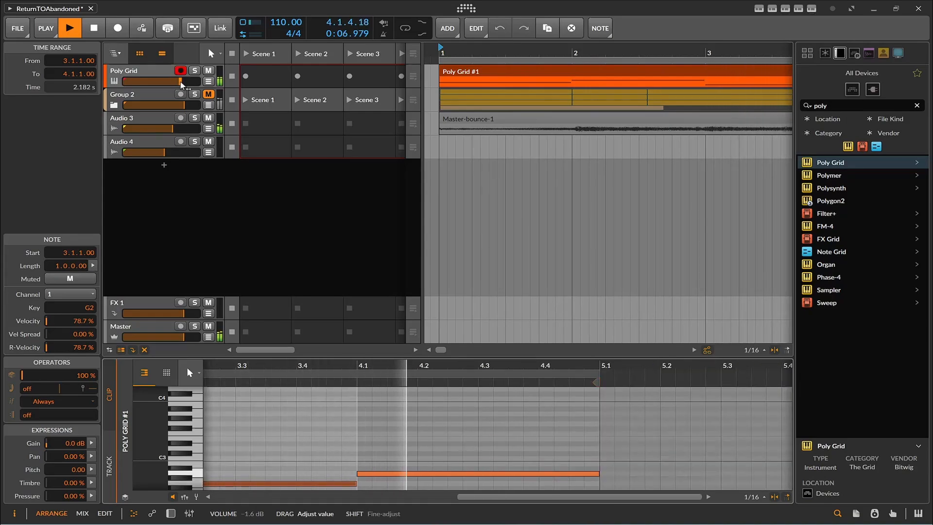
pyautogui.click(195, 118)
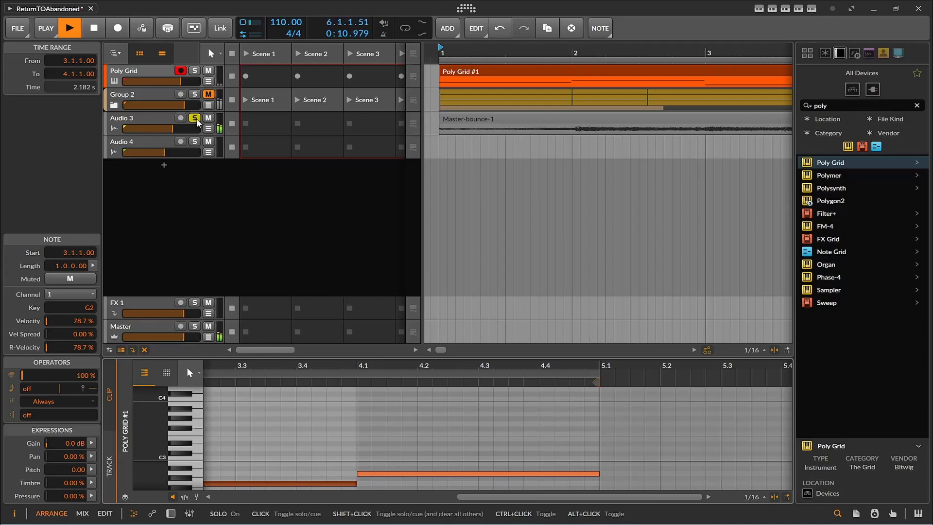
pyautogui.click(197, 119)
pyautogui.click(208, 119)
pyautogui.press('space')
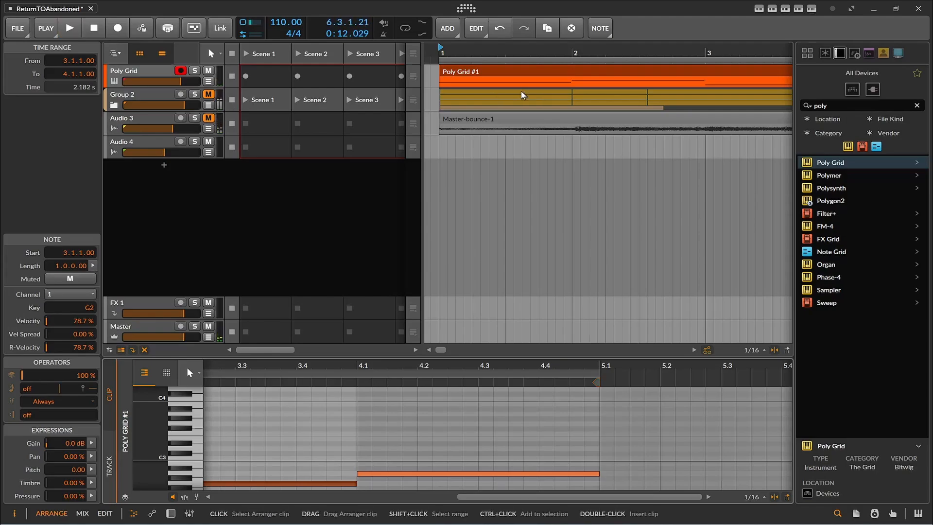
pyautogui.doubleClick(538, 72)
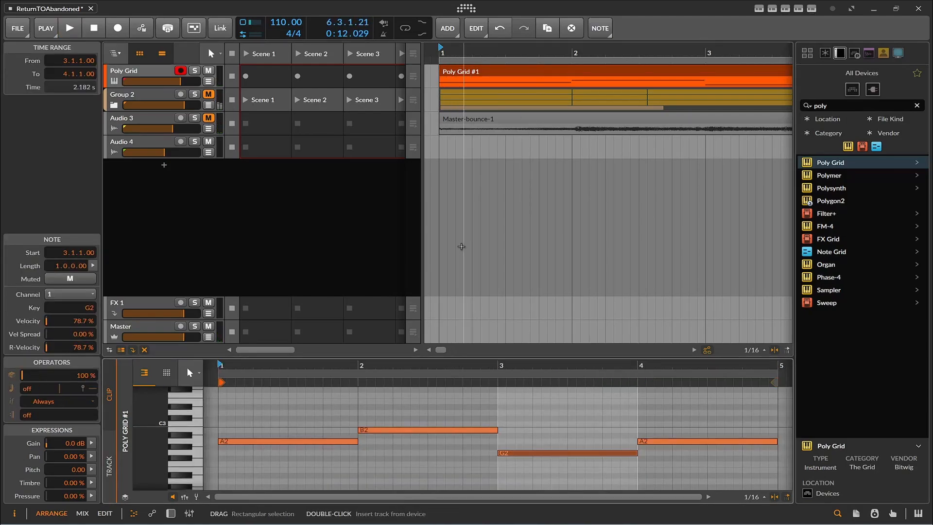
pyautogui.scroll(-4, 461, 247)
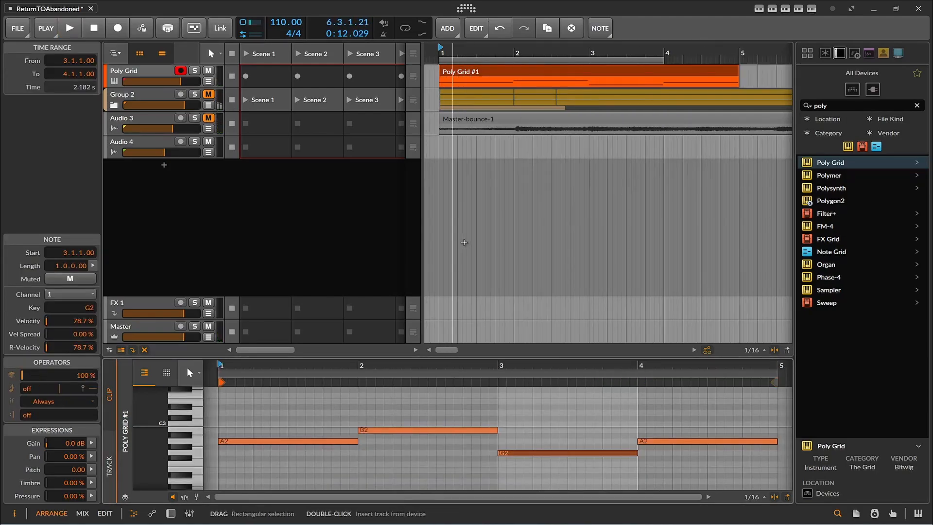
# - Duplicate the selected four-bar Poly Grid clip repeatedly to fill the track up to bar 49
pyautogui.scroll(-1, 505, 77)
pyautogui.click(505, 76)
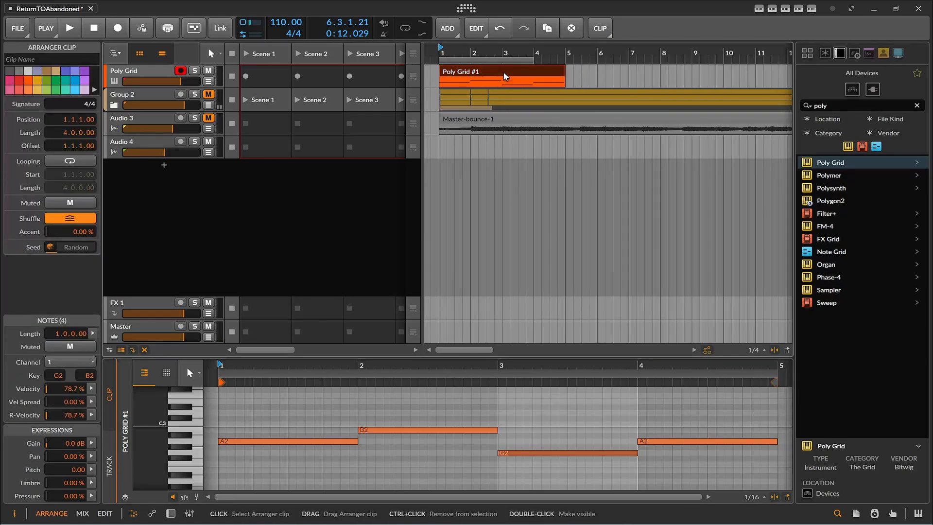
pyautogui.hotkey('ctrl', 'd')
pyautogui.hotkey('ctrl', 'd')
pyautogui.hotkey('ctrl', 'd')
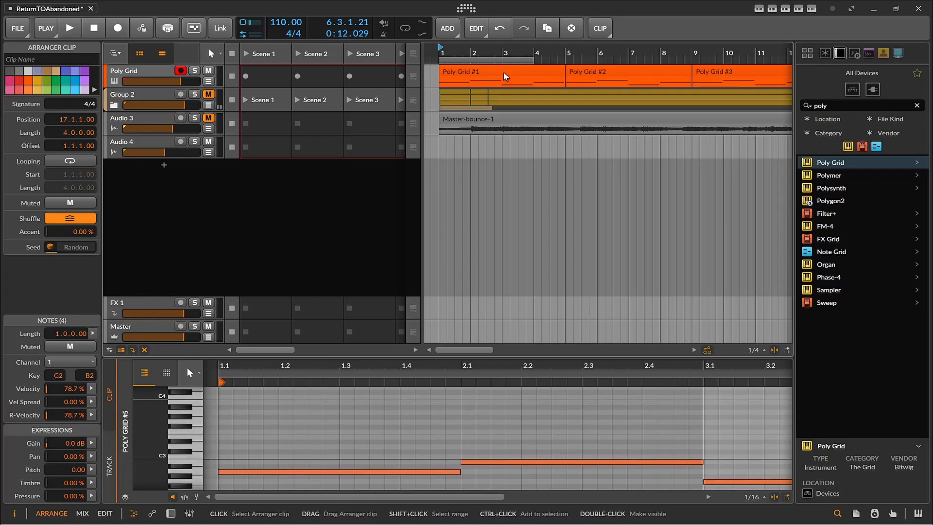
pyautogui.scroll(-4, 506, 76)
pyautogui.hotkey('ctrl', 'd')
pyautogui.hotkey('ctrl', 'd')
pyautogui.hotkey('ctrl', 'd')
pyautogui.hotkey('ctrl', 'd')
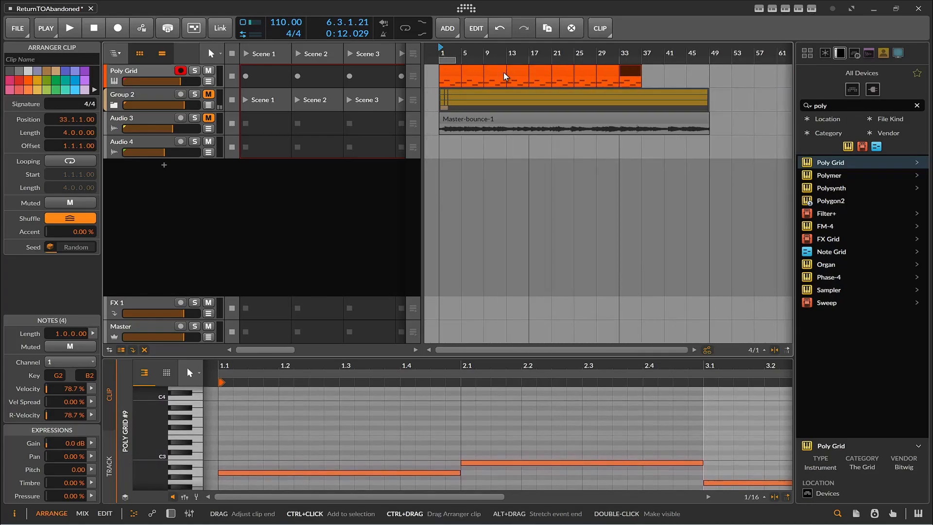
pyautogui.hotkey('ctrl', 'd')
pyautogui.hotkey('ctrl', 'd')
pyautogui.hotkey('ctrl', 'd')
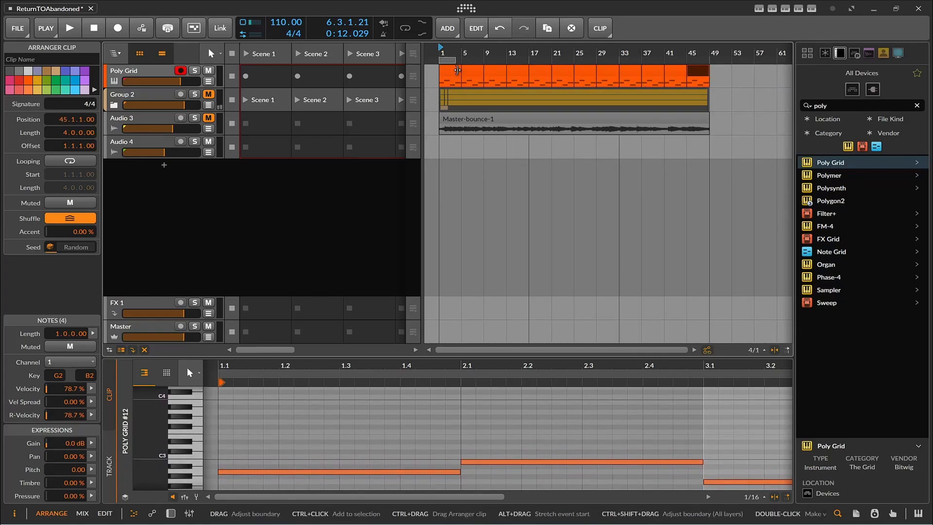
# - Select all twelve Poly Grid clips and consolidate them into one clip
pyautogui.keyDown('shift'); pyautogui.click(456, 71); pyautogui.keyUp('shift')
pyautogui.rightClick(457, 73)
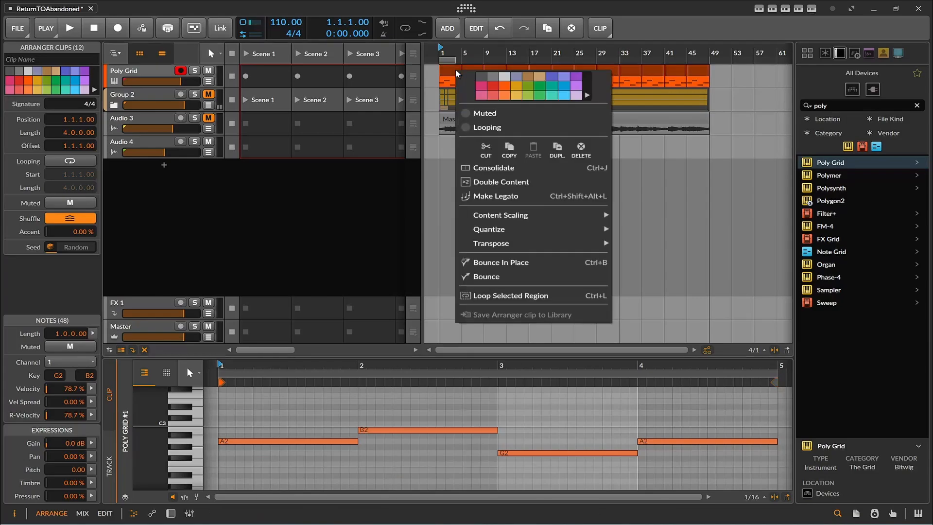
pyautogui.click(447, 75)
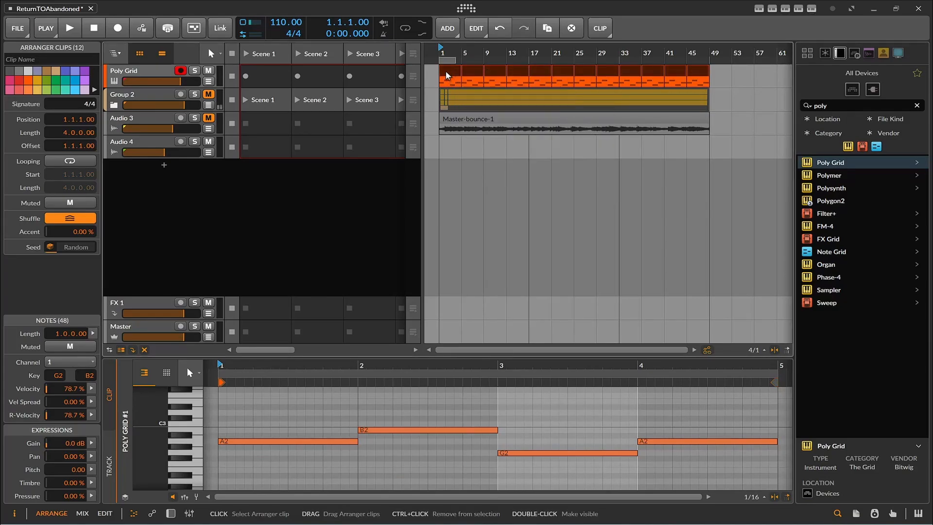
pyautogui.hotkey('ctrl', 'j')
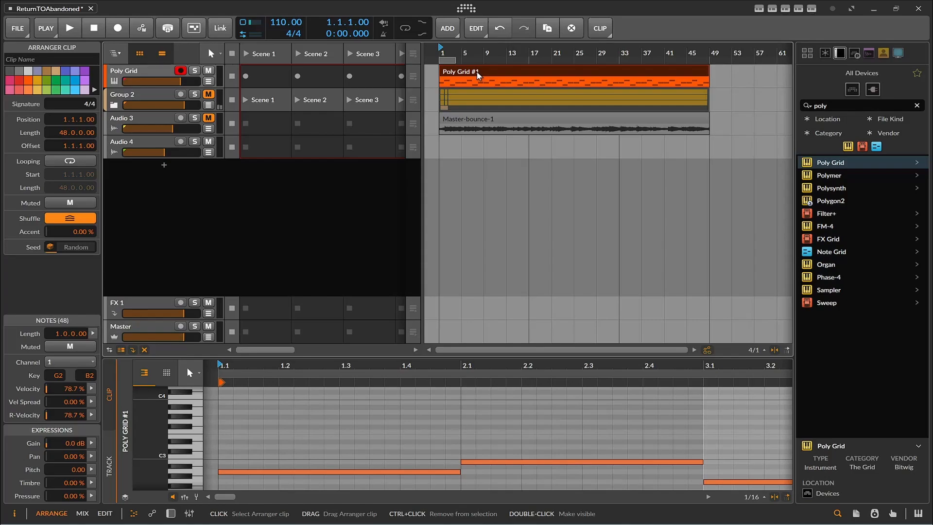
# - Open the consolidated clip and show an automation lane for the Low-pass MG Cutoff Frequency on the Poly Grid track
pyautogui.doubleClick(496, 78)
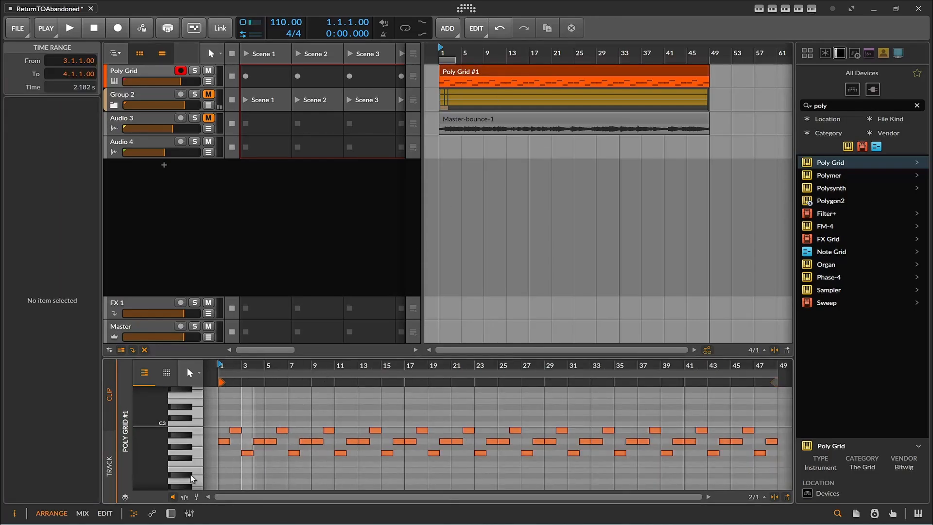
pyautogui.click(208, 81)
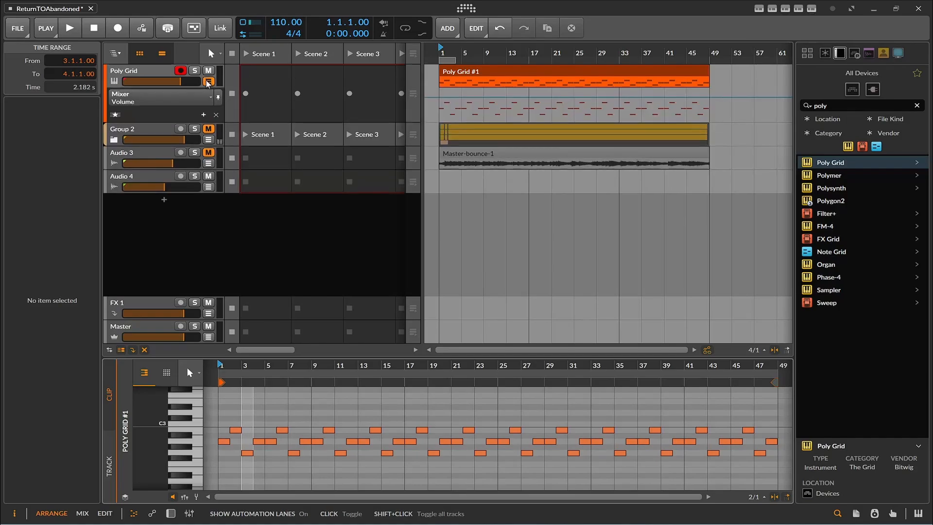
pyautogui.click(180, 103)
pyautogui.moveTo(184, 116)
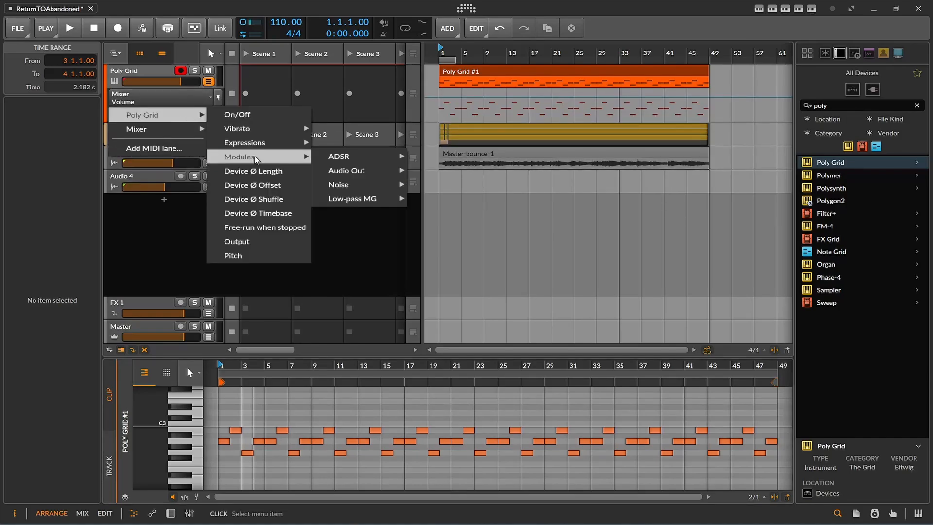
pyautogui.moveTo(260, 134)
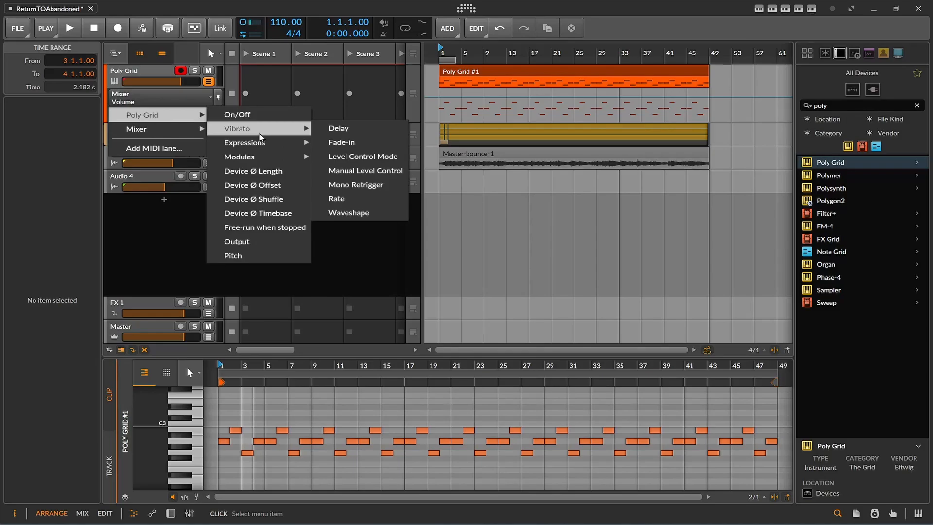
pyautogui.moveTo(263, 156)
pyautogui.moveTo(325, 161)
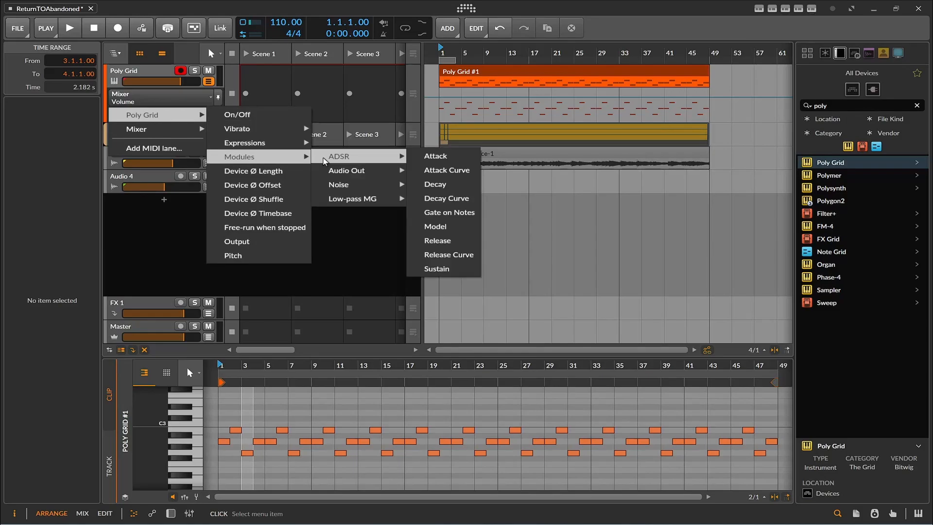
pyautogui.moveTo(358, 199)
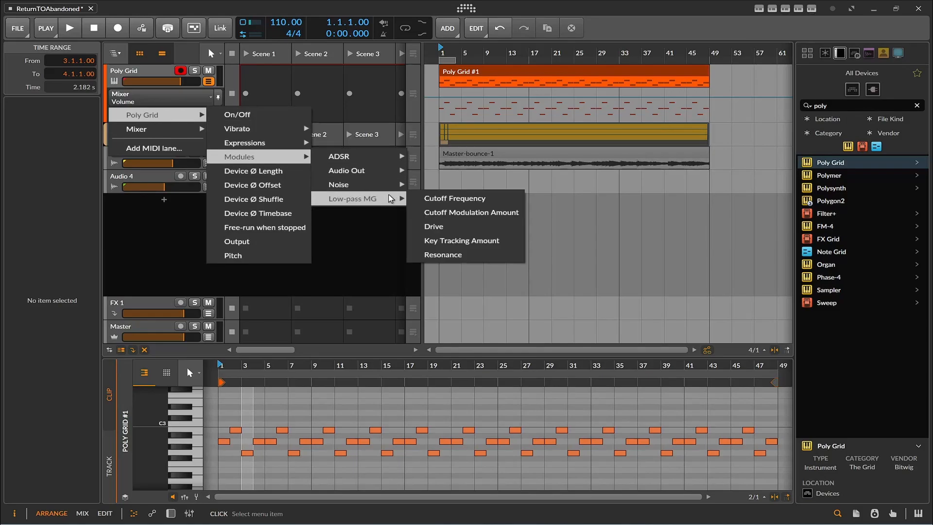
pyautogui.click(429, 199)
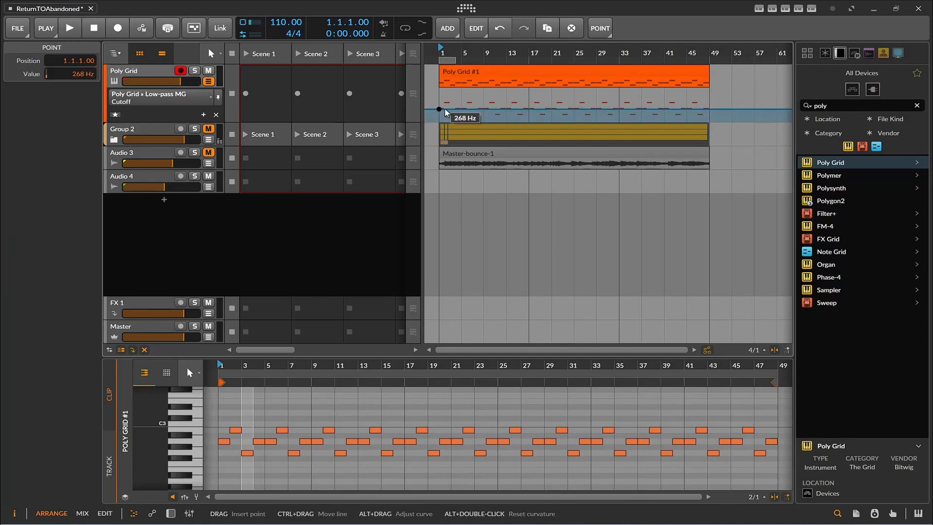
# - Insert a cutoff automation point near the lane's start and drag it back to the beginning
pyautogui.doubleClick(445, 109)
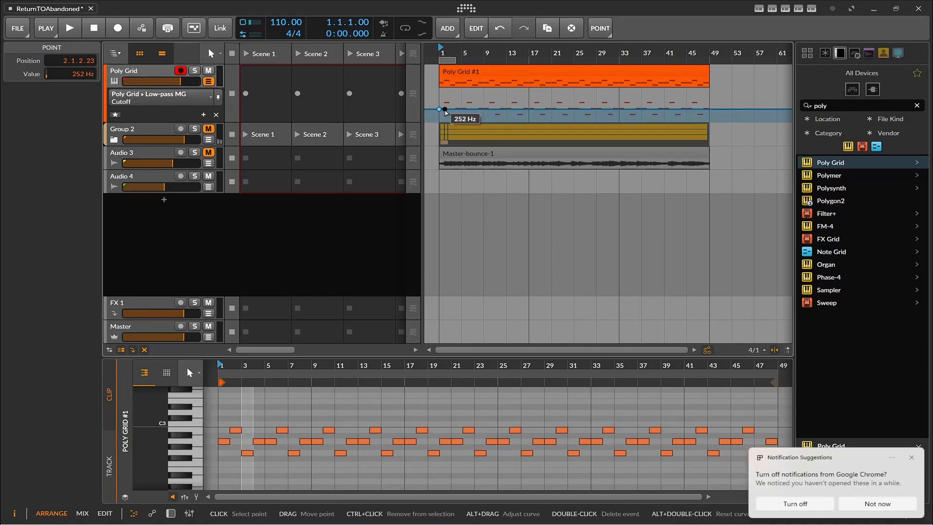
pyautogui.click(911, 458)
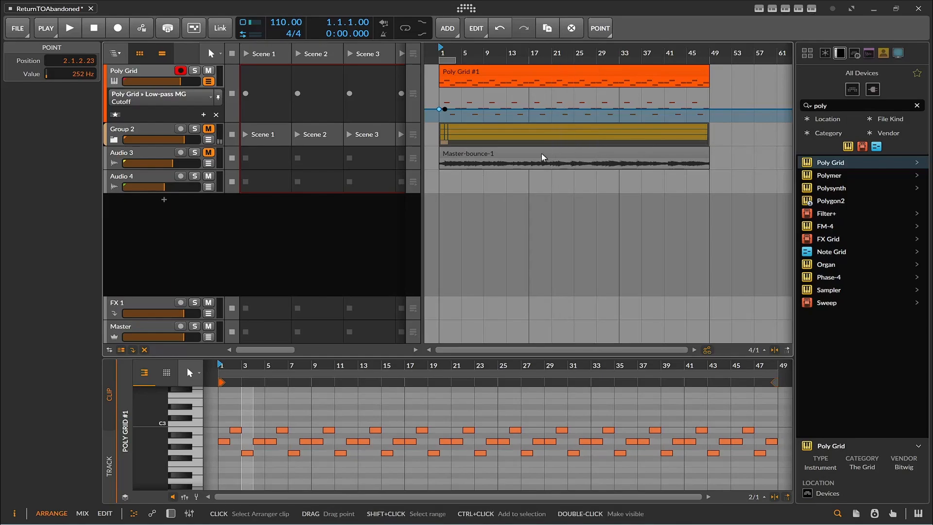
pyautogui.scroll(3, 494, 117)
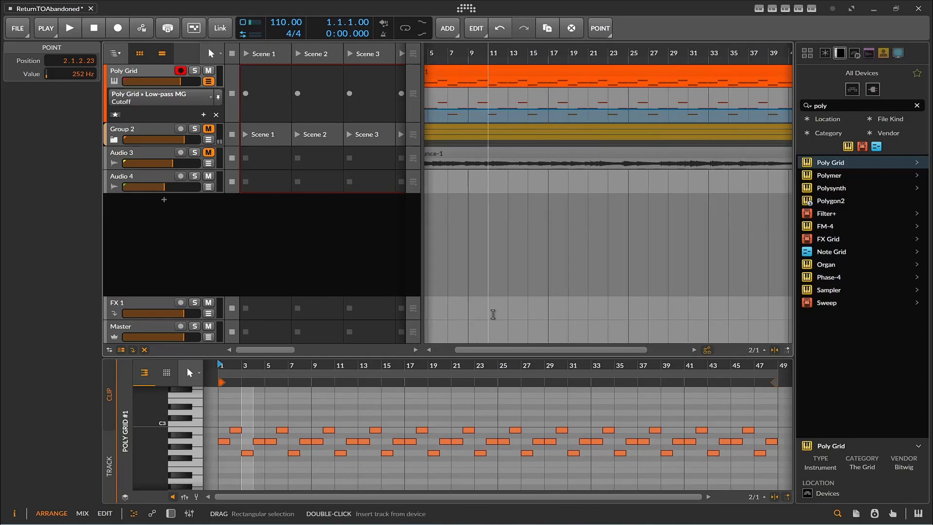
pyautogui.hscroll(-3, 494, 311)
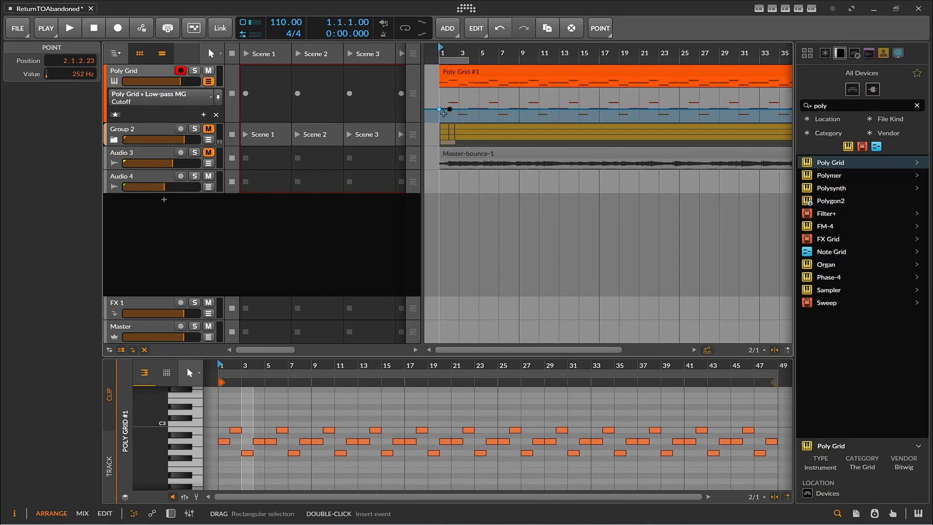
pyautogui.moveTo(447, 113)
pyautogui.moveTo(452, 112); pyautogui.dragTo(438, 111)
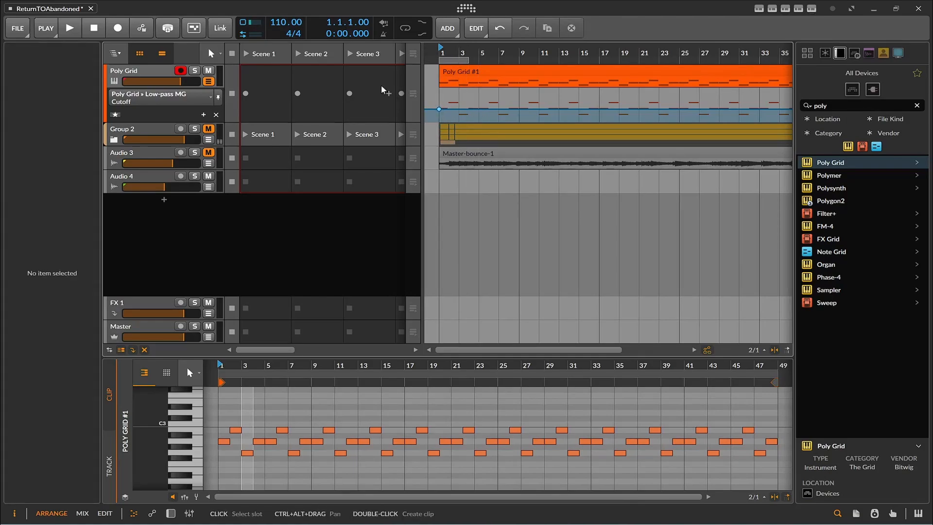
# - Open the Poly Grid device patch in a floating window and reposition it
pyautogui.click(171, 513)
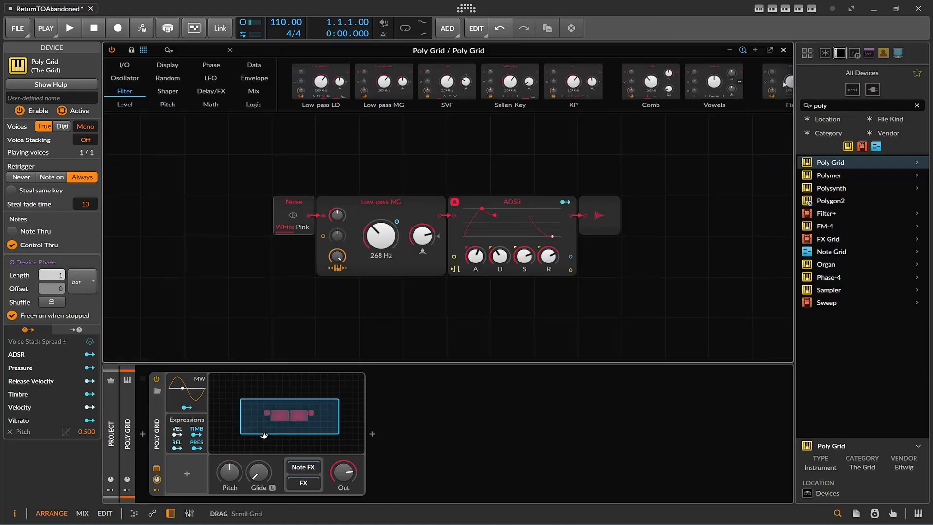
pyautogui.click(264, 446)
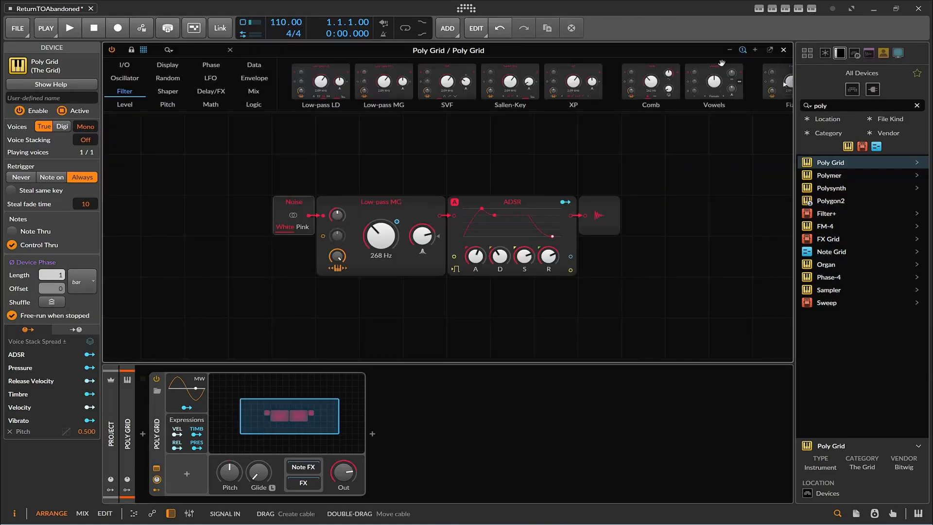
pyautogui.click(769, 53)
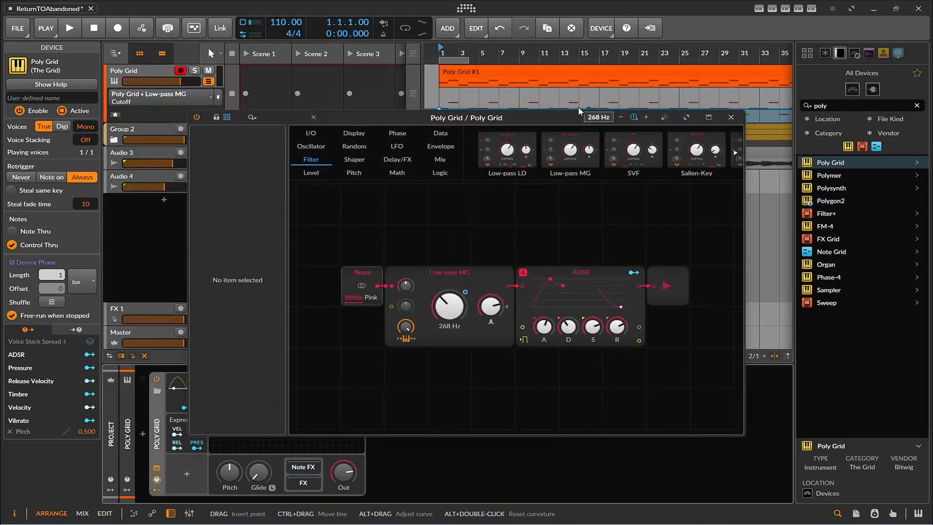
pyautogui.moveTo(565, 121); pyautogui.dragTo(563, 156)
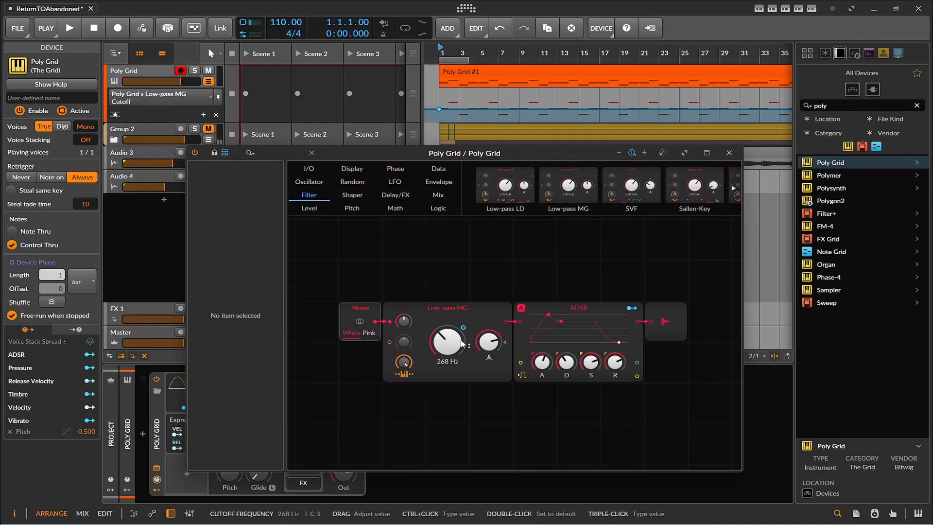
# - Set the Low-pass MG cutoff to 308 Hz, then record arranger automation while sweeping the cutoff knob, and stop
pyautogui.moveTo(447, 341); pyautogui.dragTo(447, 334)
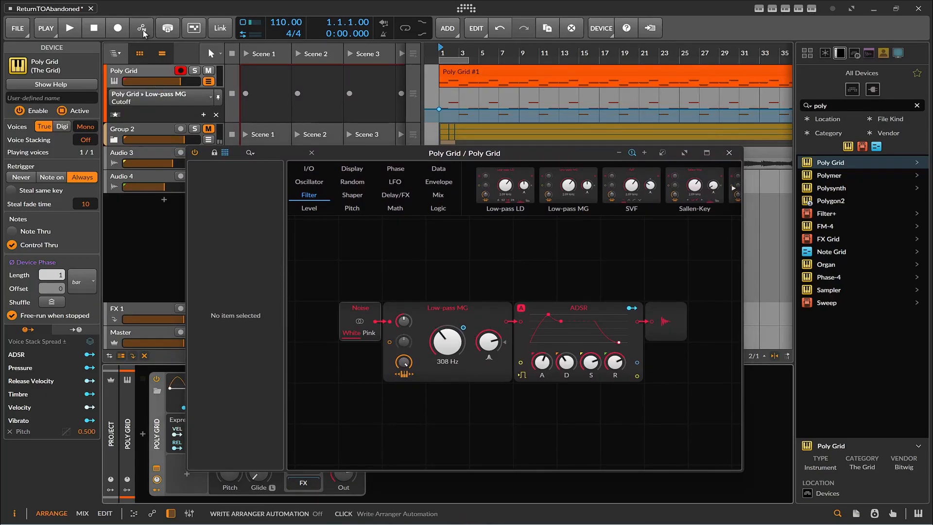
pyautogui.click(118, 29)
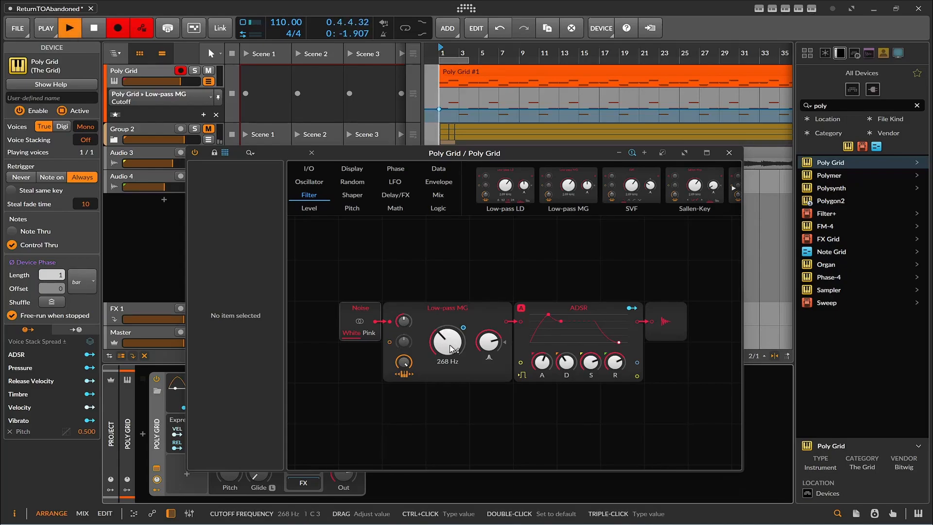
pyautogui.moveTo(452, 348)
pyautogui.mouseDown()
pyautogui.moveTo(452, 335)
pyautogui.moveTo(447, 345)
pyautogui.mouseUp()
pyautogui.press('space')
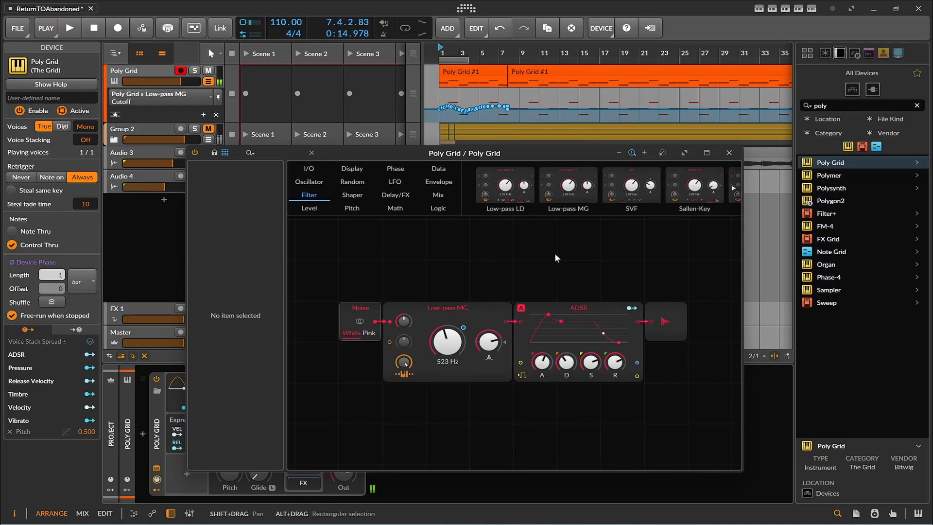
pyautogui.press('space')
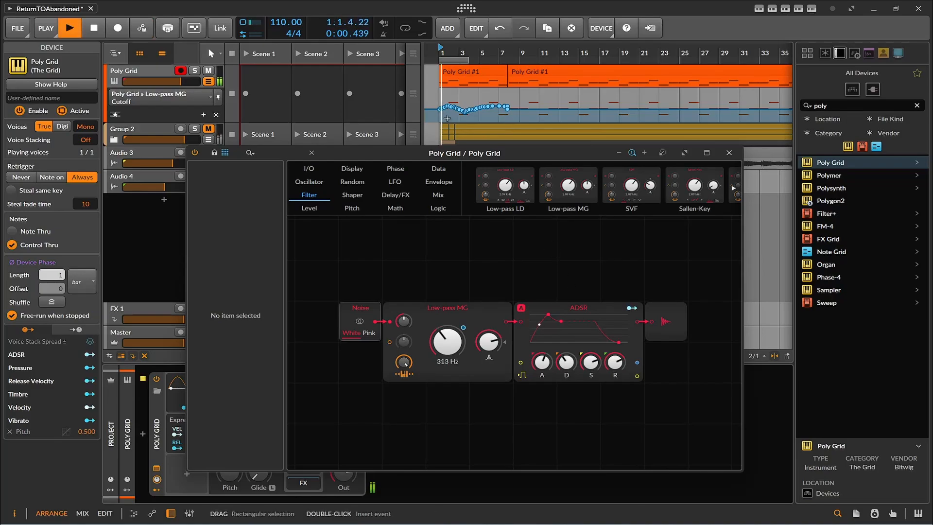
pyautogui.click(92, 33)
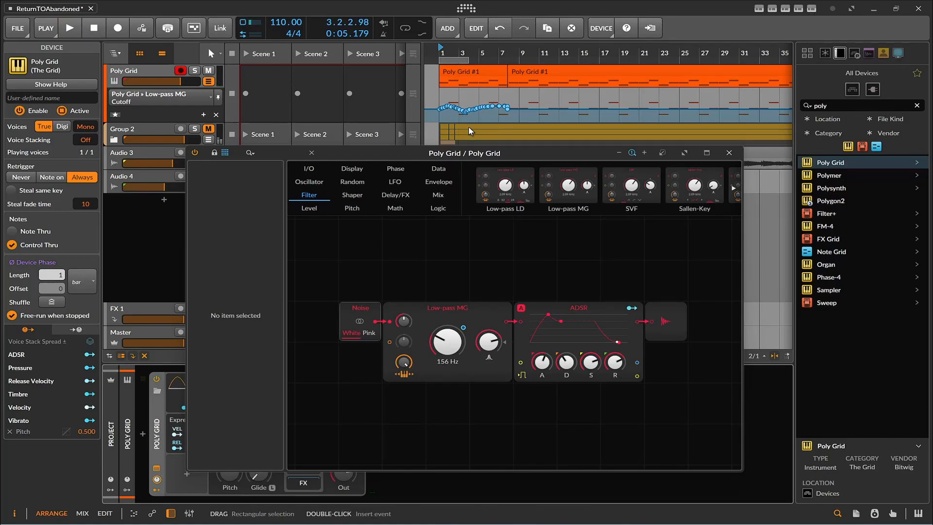
# - Delete both Poly Grid clips from the arrangement
pyautogui.moveTo(454, 342); pyautogui.dragTo(454, 334)
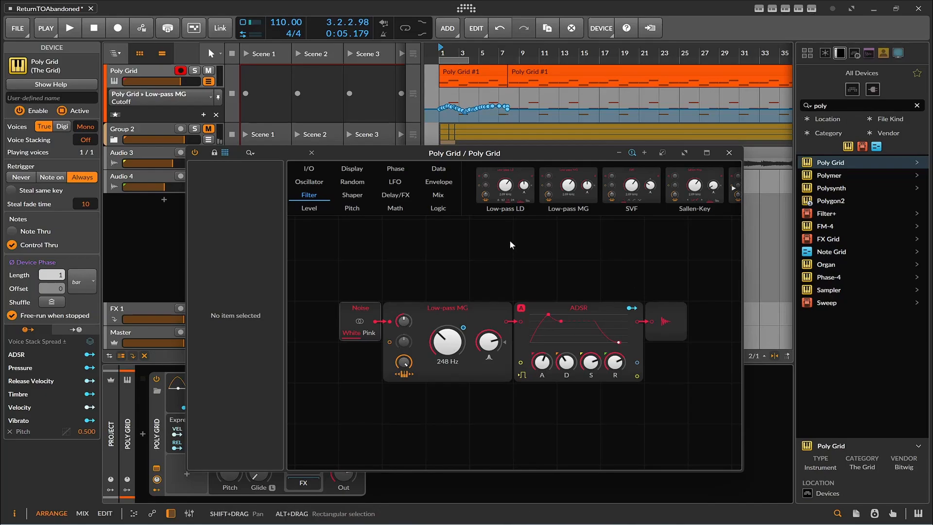
pyautogui.click(460, 73)
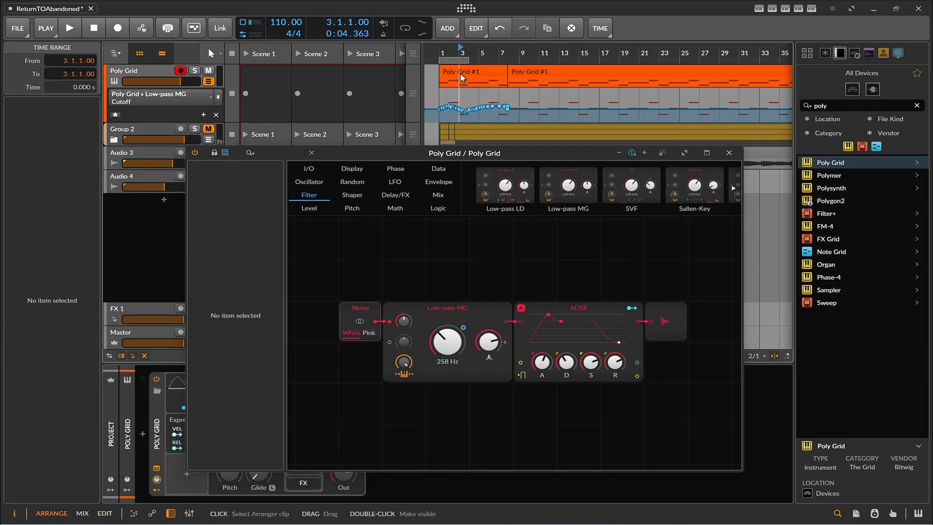
pyautogui.press('Delete')
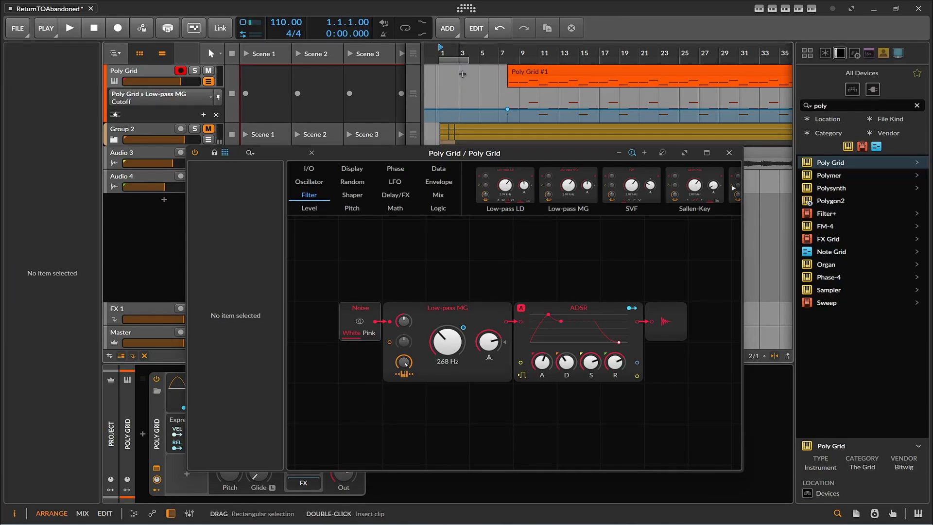
pyautogui.click(524, 74)
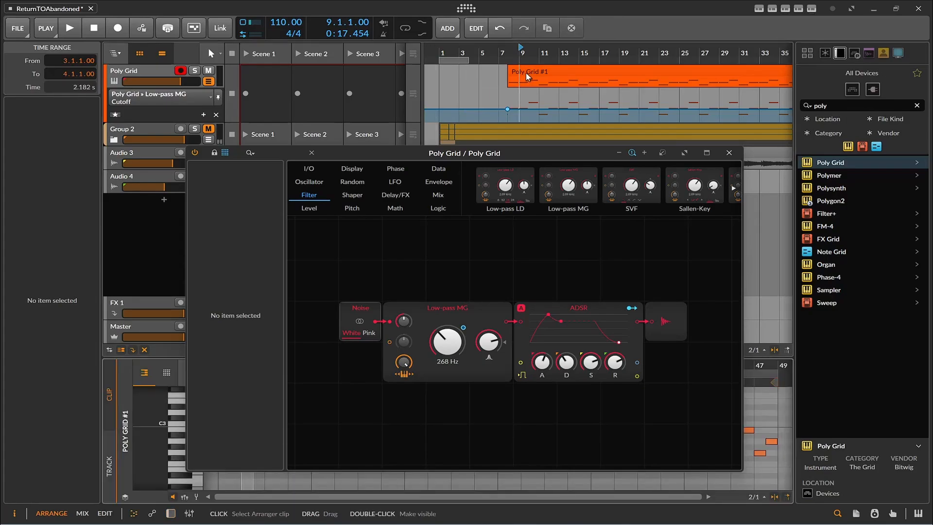
pyautogui.press('Delete')
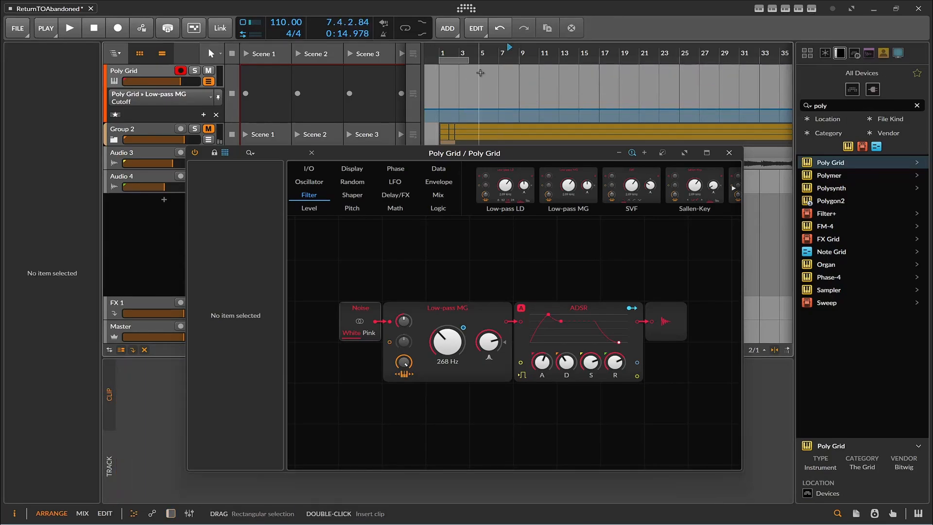
# - Create a new empty one-bar clip at bar 1 on the Poly Grid track
pyautogui.doubleClick(445, 73)
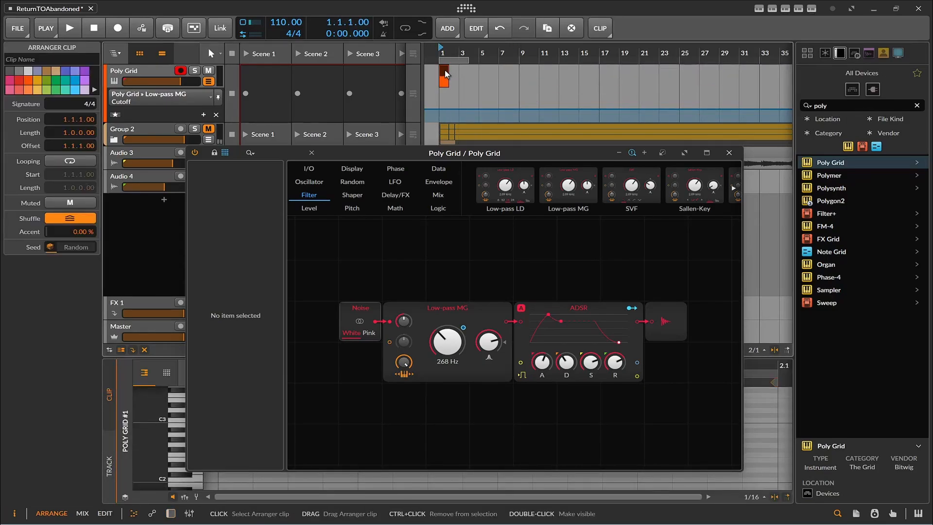
pyautogui.press('Escape')
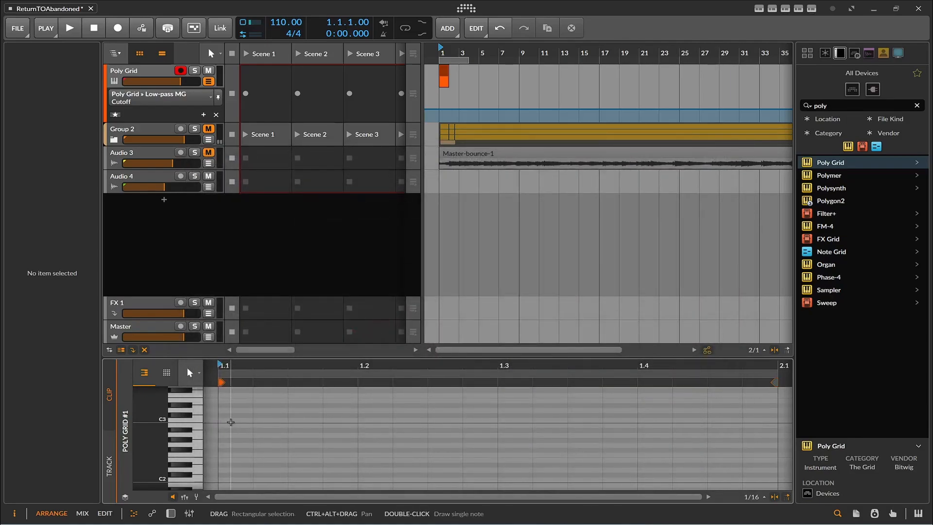
# - Draw a one-bar C3 note in the clip, duplicate the clip along the track and join the copies into one four-bar clip
pyautogui.doubleClick(231, 422)
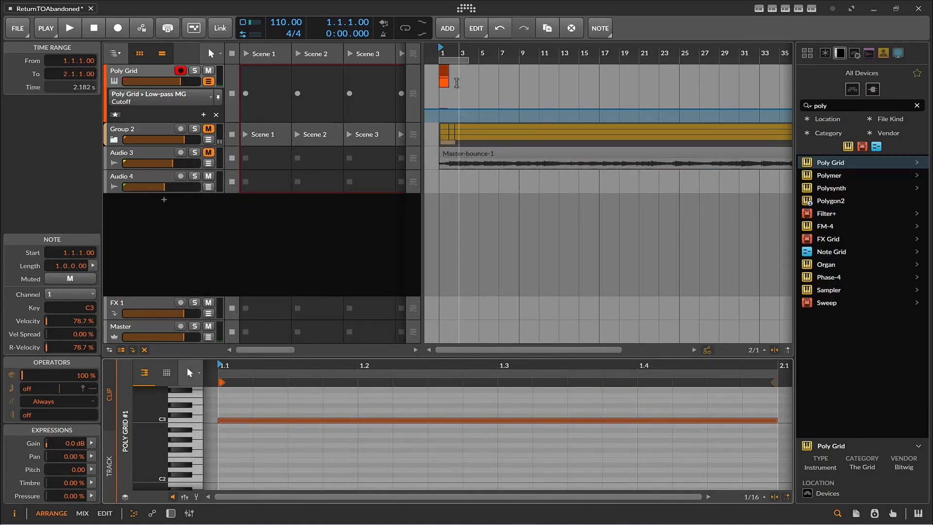
pyautogui.click(445, 78)
pyautogui.hotkey('ctrl', 'd')
pyautogui.hotkey('ctrl', 'd')
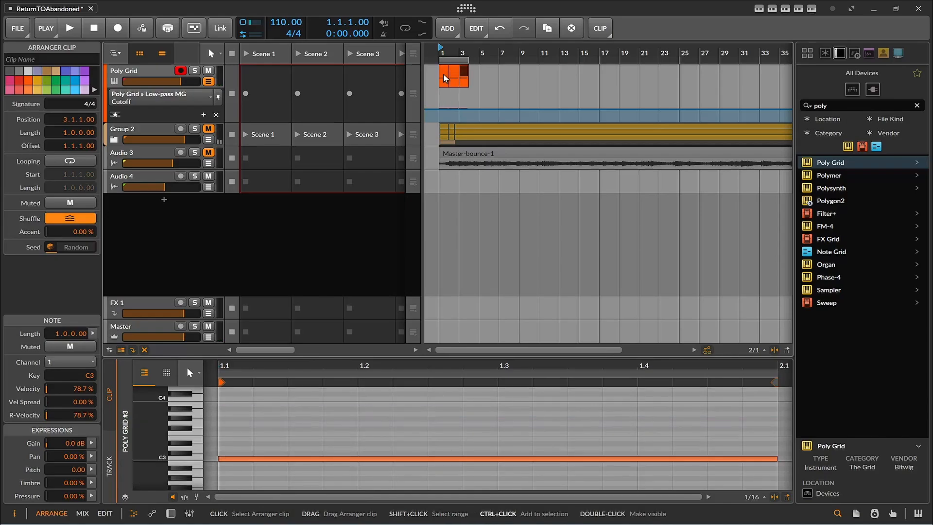
pyautogui.hotkey('ctrl', 'a')
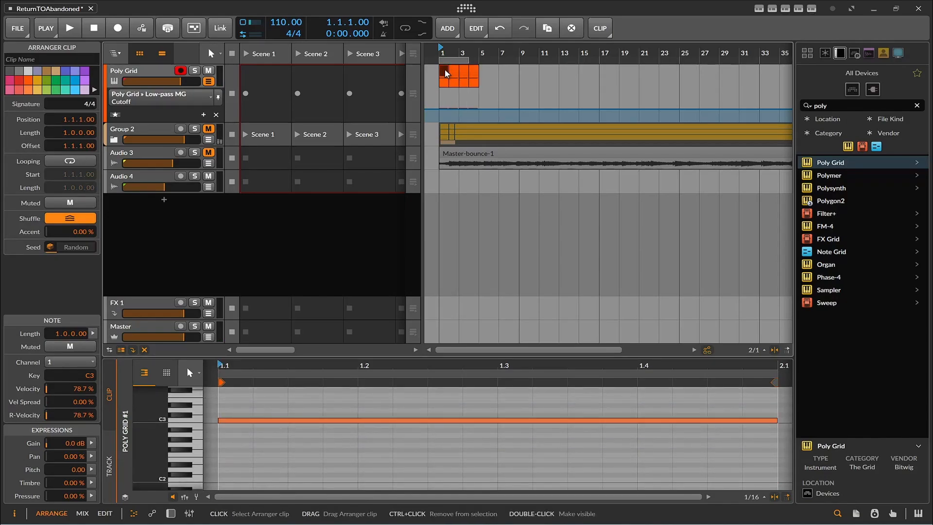
pyautogui.hotkey('ctrl', 'j')
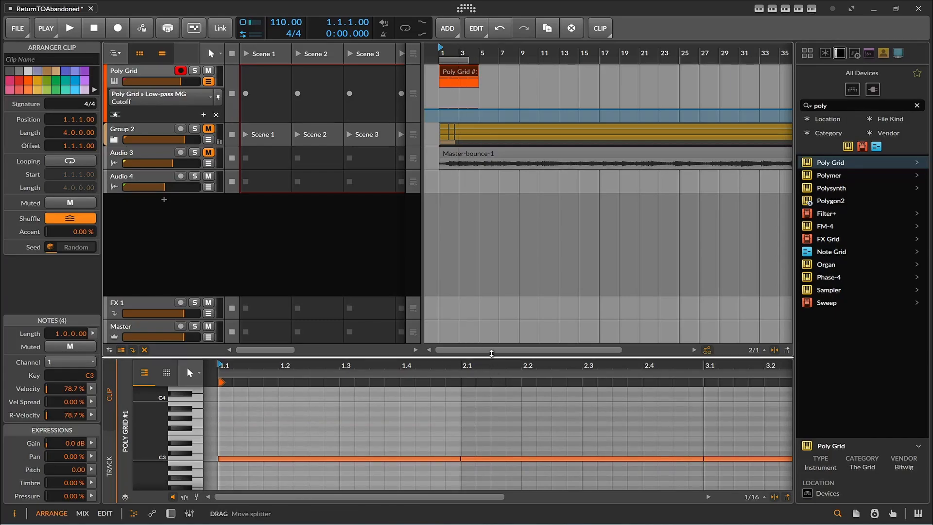
# - Play back the four-bar clip in an enlarged note editor
pyautogui.moveTo(490, 358); pyautogui.dragTo(489, 310)
pyautogui.scroll(-5, 496, 416)
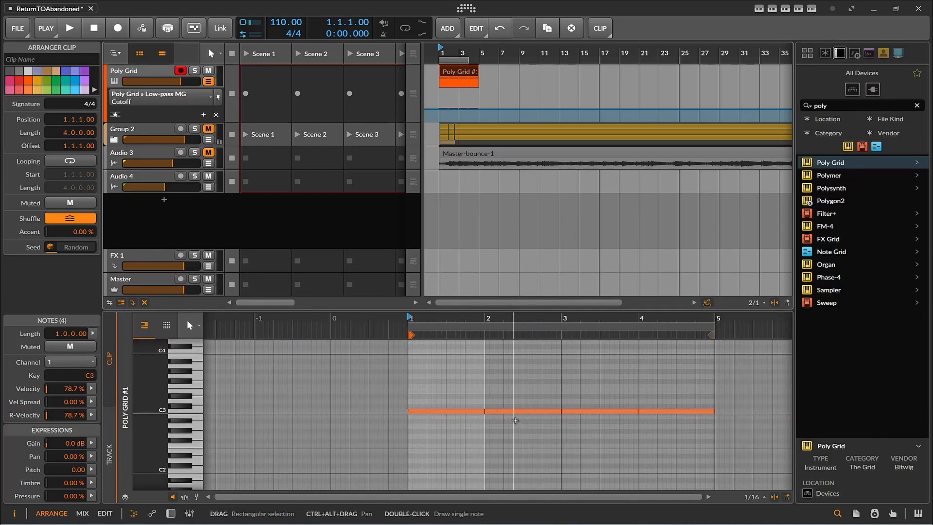
pyautogui.click(553, 415)
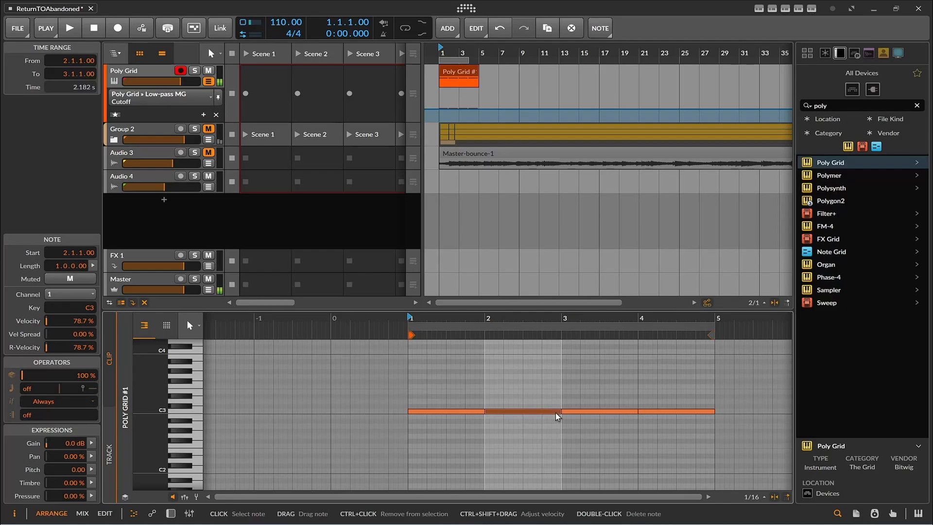
pyautogui.press('space')
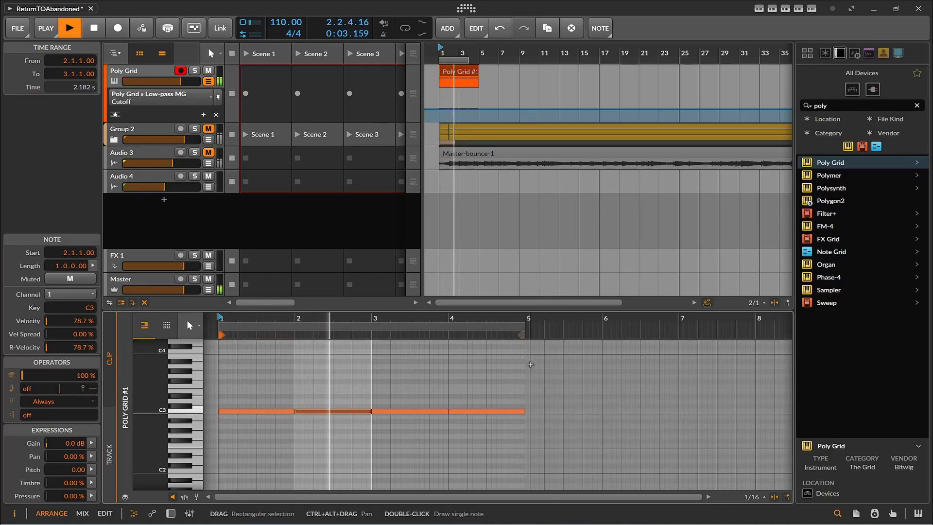
pyautogui.press('space')
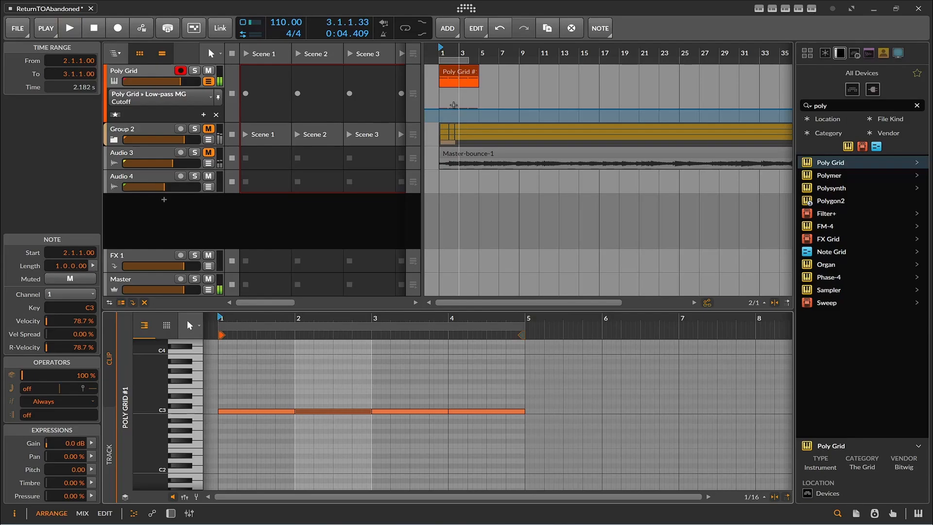
# - Duplicate the four-bar clip repeatedly to fill the Poly Grid track up to bar 48
pyautogui.click(453, 73)
pyautogui.hotkey('ctrl', 'd')
pyautogui.hotkey('ctrl', 'd')
pyautogui.hotkey('ctrl', 'd')
pyautogui.hotkey('ctrl', 'd')
pyautogui.hotkey('ctrl', 'd')
pyautogui.hotkey('ctrl', 'd')
pyautogui.hotkey('ctrl', 'd')
pyautogui.hotkey('ctrl', 'd')
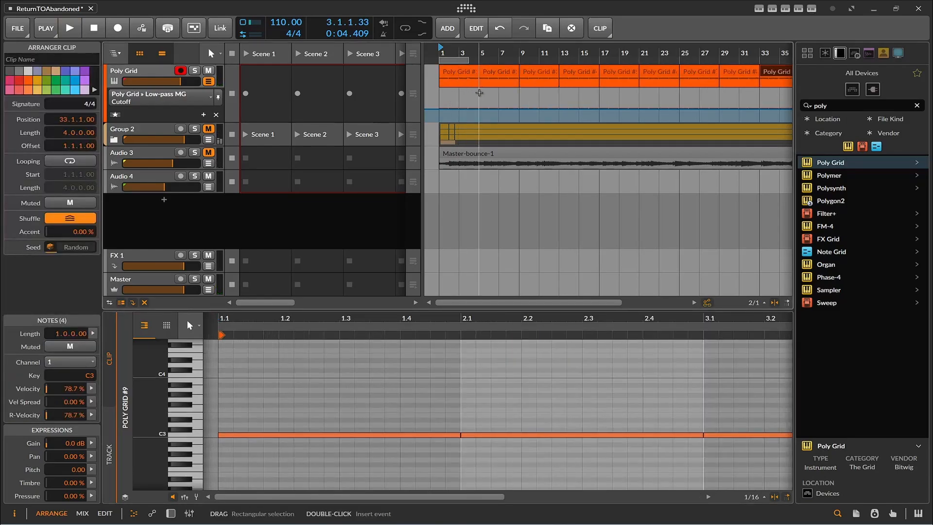
pyautogui.scroll(-2, 478, 92)
pyautogui.scroll(-1, 479, 92)
pyautogui.hotkey('ctrl', 'd')
pyautogui.hotkey('ctrl', 'd')
pyautogui.hotkey('ctrl', 'd')
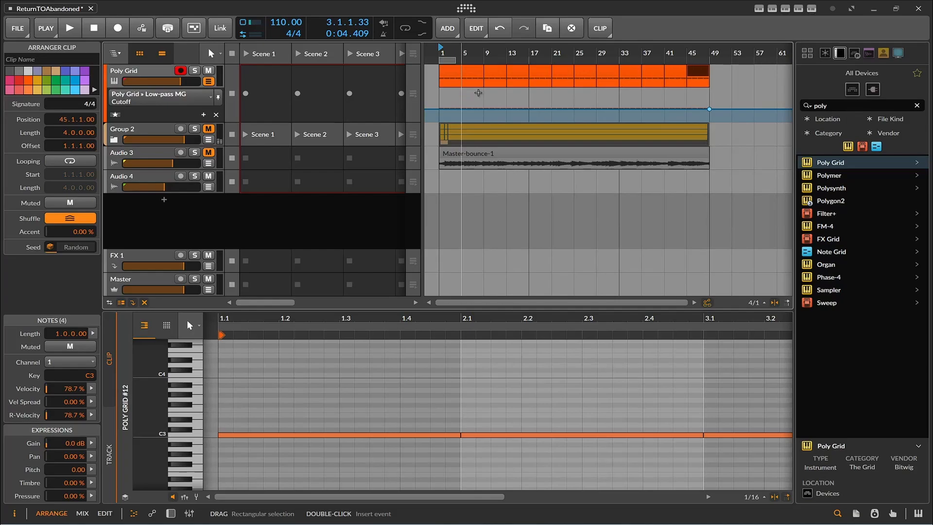
# - Select all the Poly Grid clips, join them into one 48-bar clip and play it back briefly
pyautogui.keyDown('ctrl'); pyautogui.click(451, 72); pyautogui.keyUp('ctrl')
pyautogui.hotkey('ctrl', 'a')
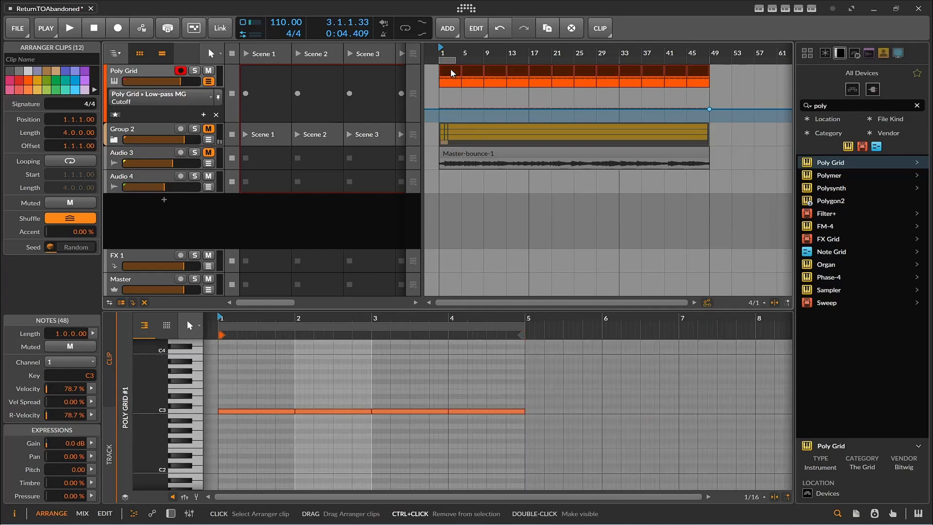
pyautogui.hotkey('ctrl', 'j')
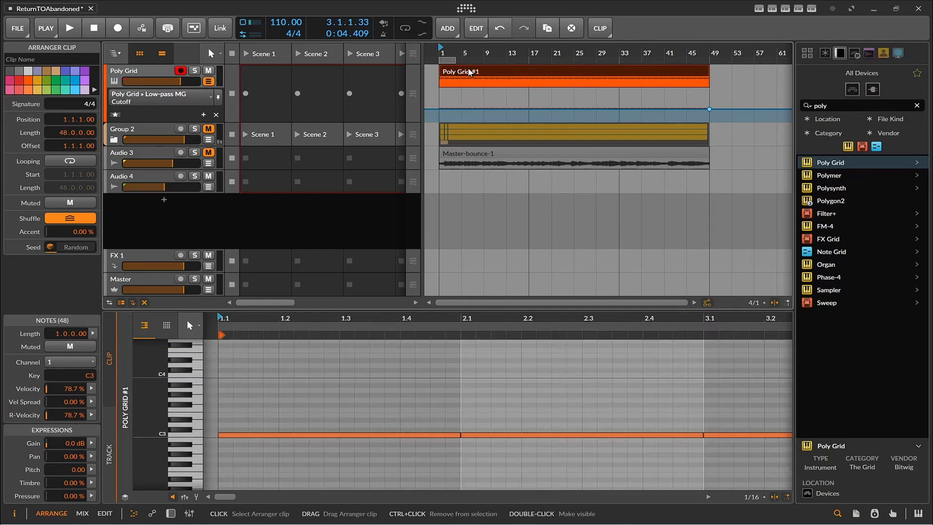
pyautogui.press('space')
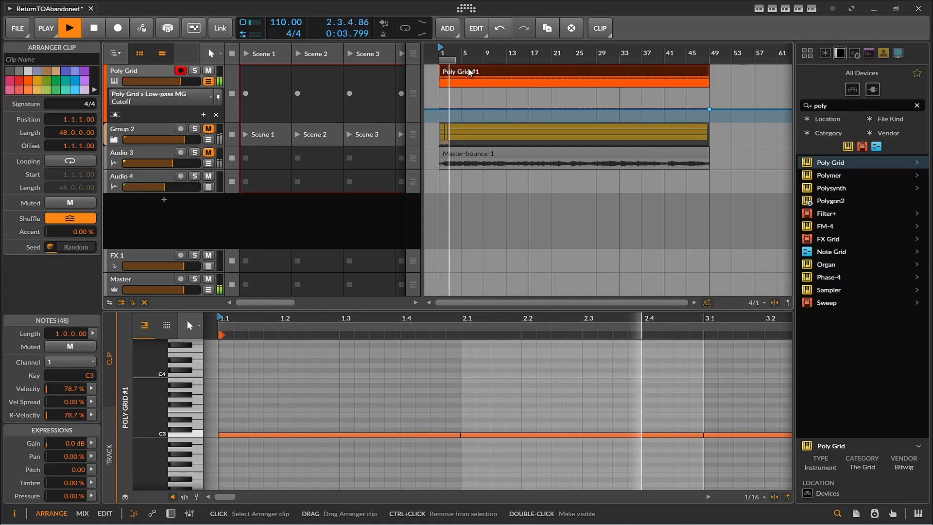
pyautogui.press('space')
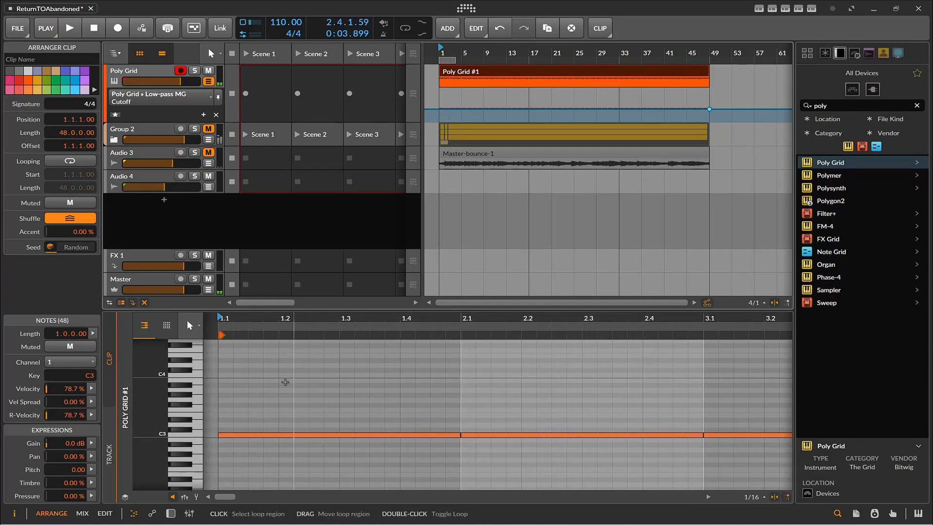
# - Add an LFO modulator to the Poly Grid device
pyautogui.click(171, 514)
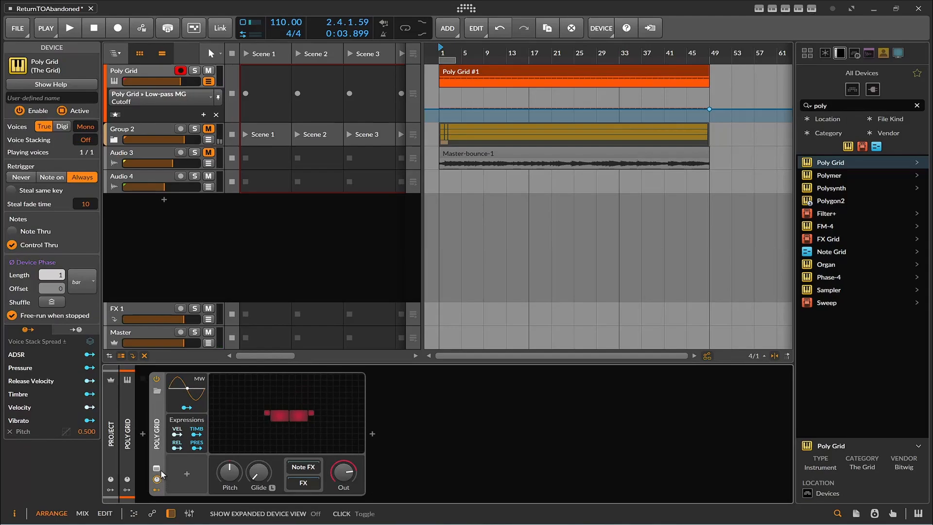
pyautogui.click(187, 474)
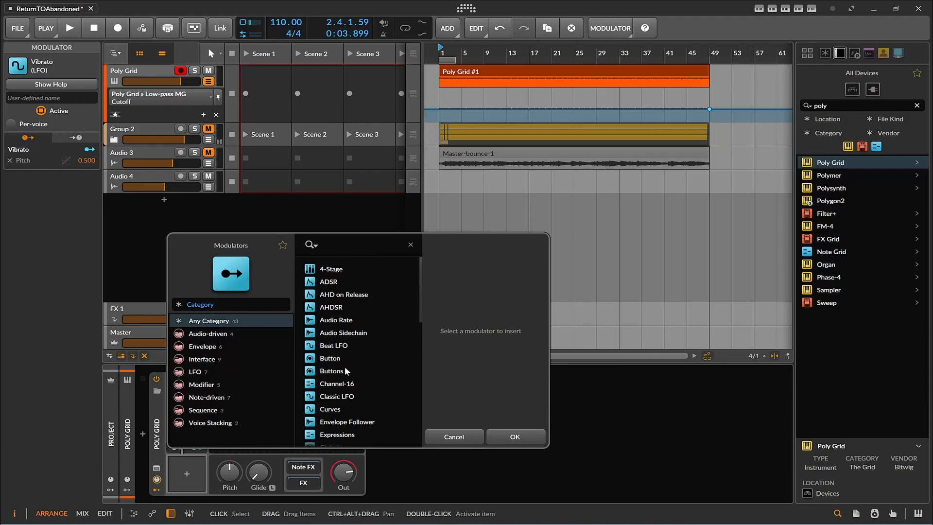
pyautogui.scroll(-3, 345, 366)
pyautogui.doubleClick(337, 401)
pyautogui.click(335, 406)
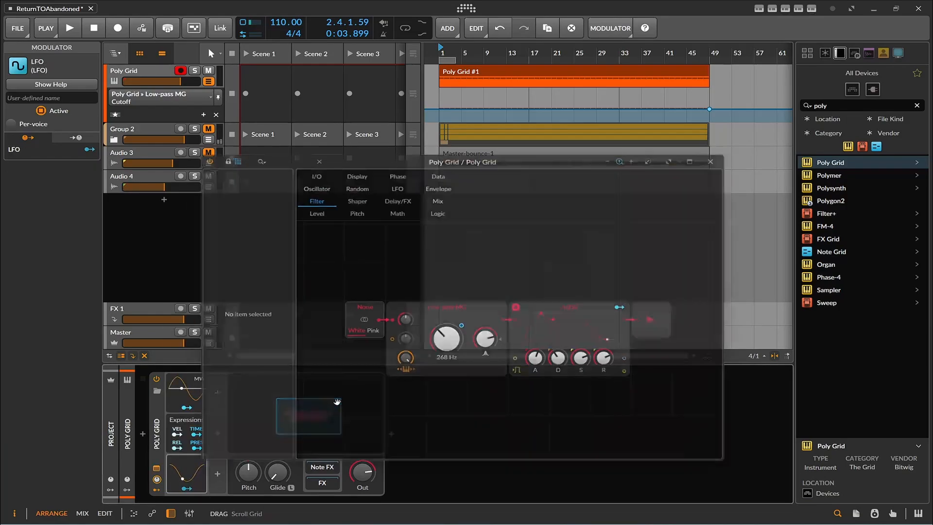
# - Map the LFO modulator to the Low-pass MG filter cutoff in the enlarged Poly Grid window
pyautogui.doubleClick(516, 153)
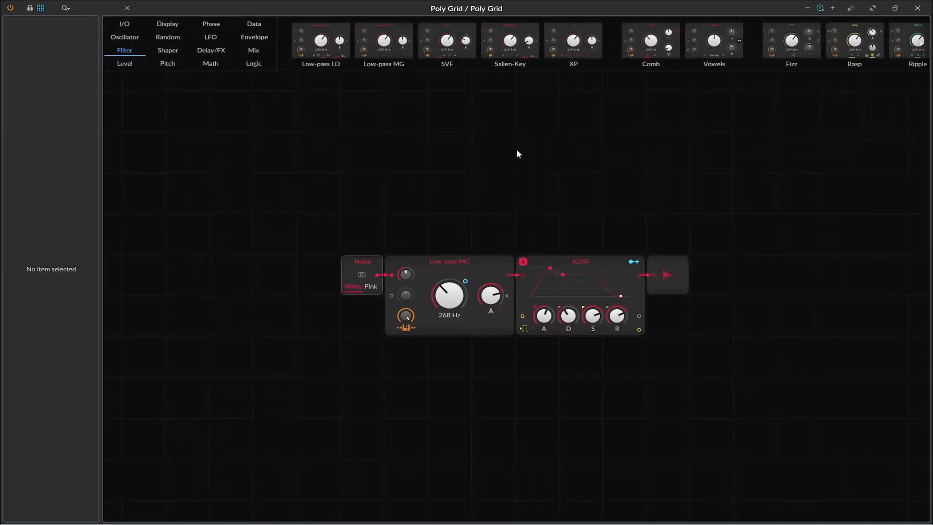
pyautogui.click(894, 8)
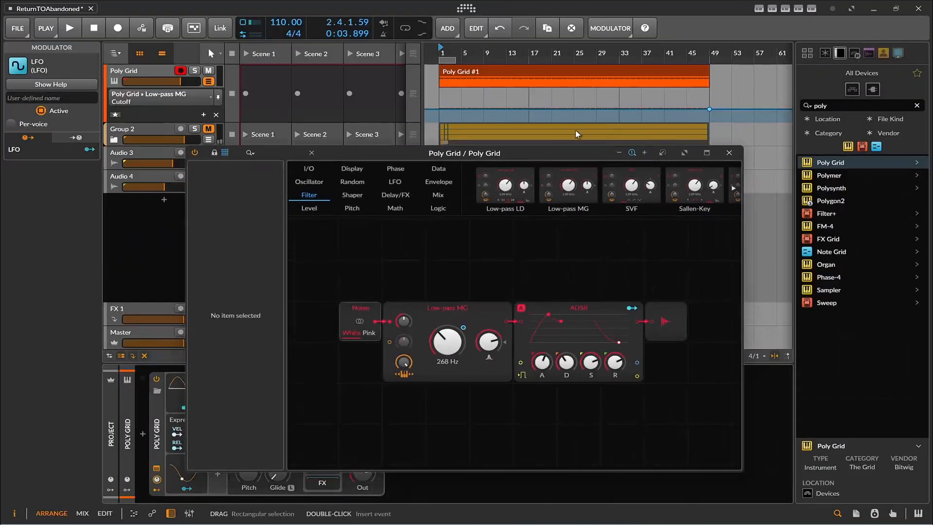
pyautogui.click(662, 153)
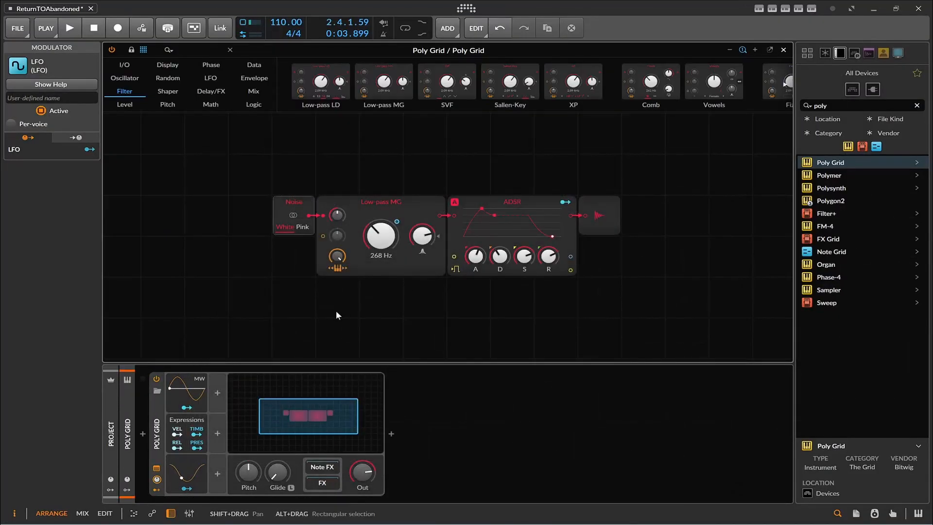
pyautogui.click(187, 488)
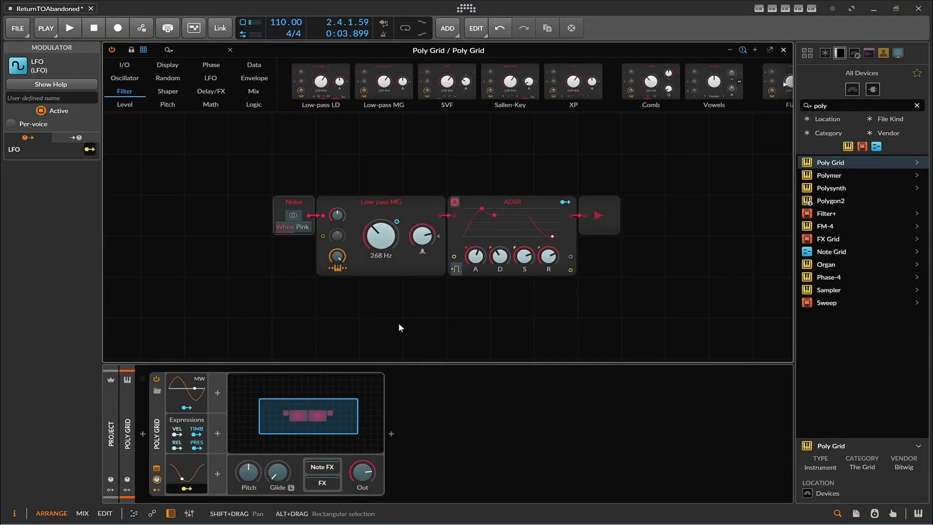
pyautogui.moveTo(377, 259); pyautogui.dragTo(384, 237)
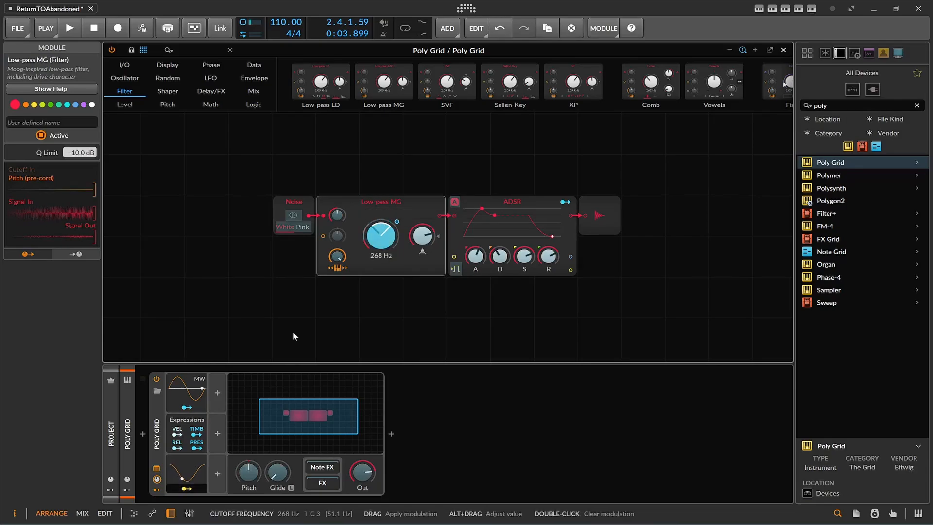
# - Switch the LFO rate to bar timing and set it to 3.29 bars
pyautogui.click(174, 471)
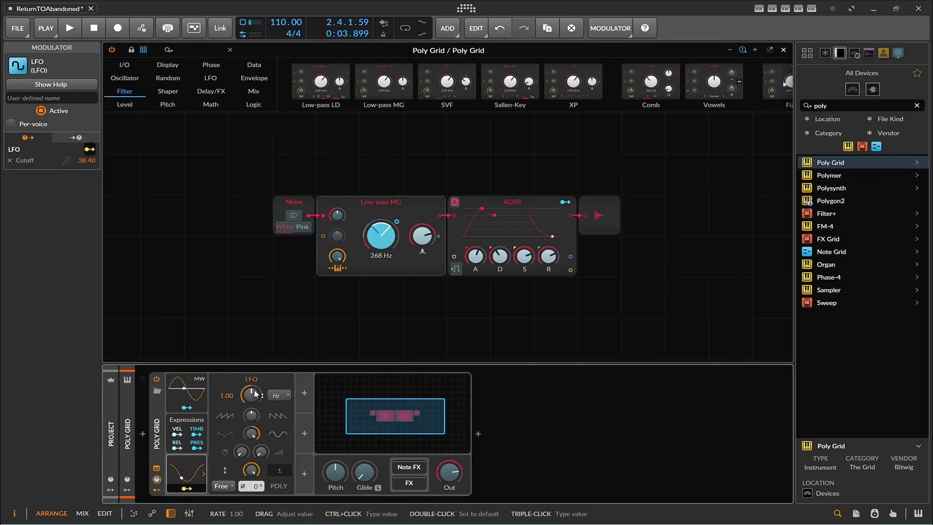
pyautogui.click(279, 395)
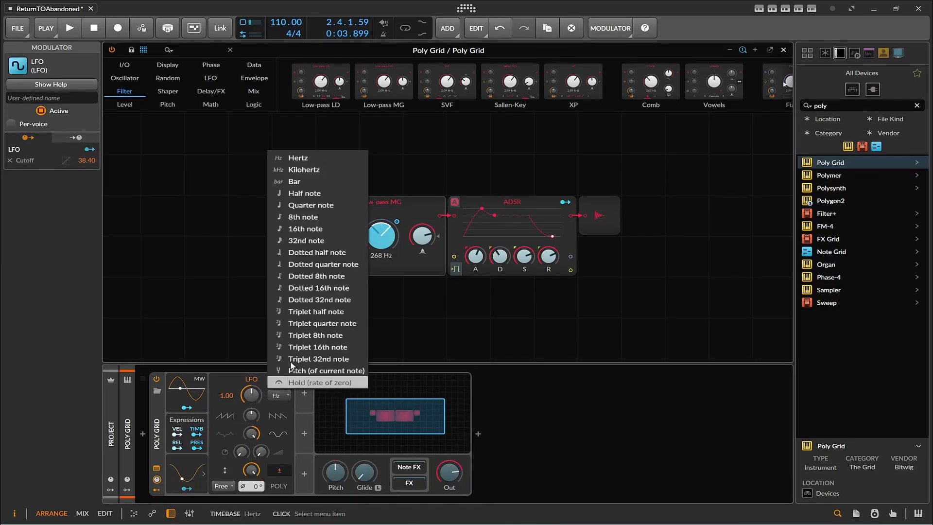
pyautogui.click(300, 182)
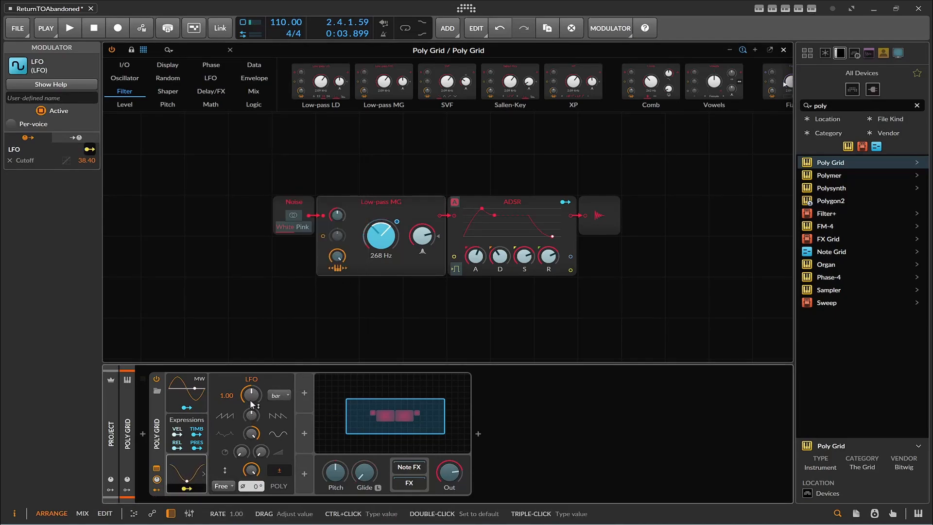
pyautogui.moveTo(251, 395); pyautogui.dragTo(251, 381)
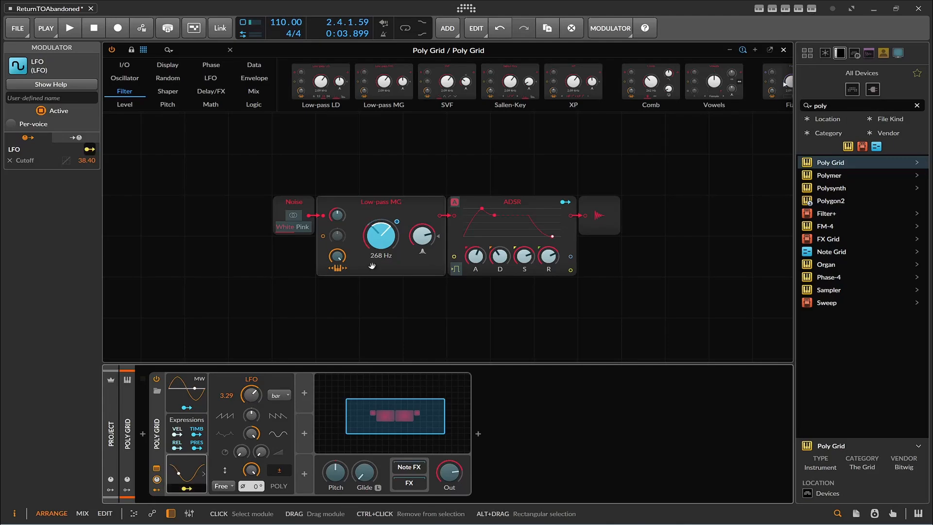
# - Set the Low-pass MG cutoff to 587 Hz and the LFO modulation amount on the cutoff to 17.76
pyautogui.click(185, 490)
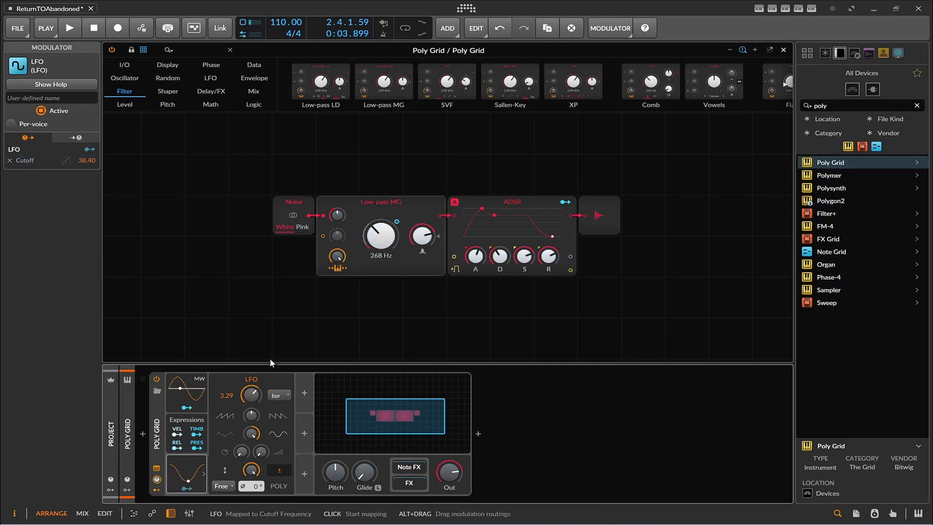
pyautogui.moveTo(381, 243); pyautogui.dragTo(381, 216)
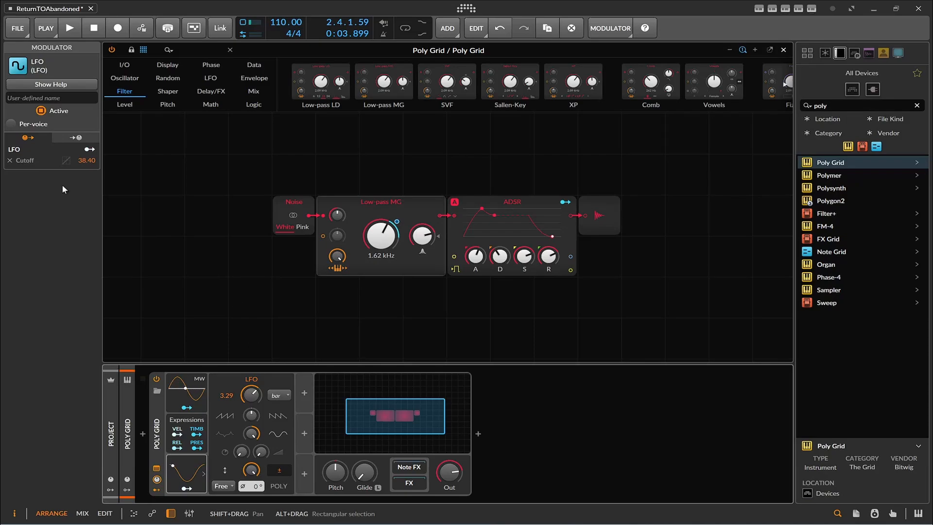
pyautogui.moveTo(72, 159); pyautogui.dragTo(72, 168)
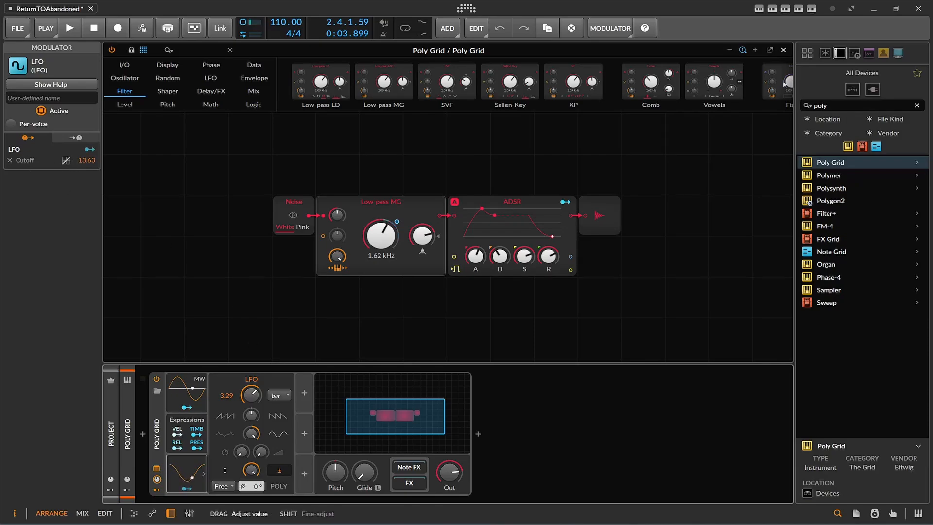
pyautogui.moveTo(72, 168); pyautogui.dragTo(72, 178)
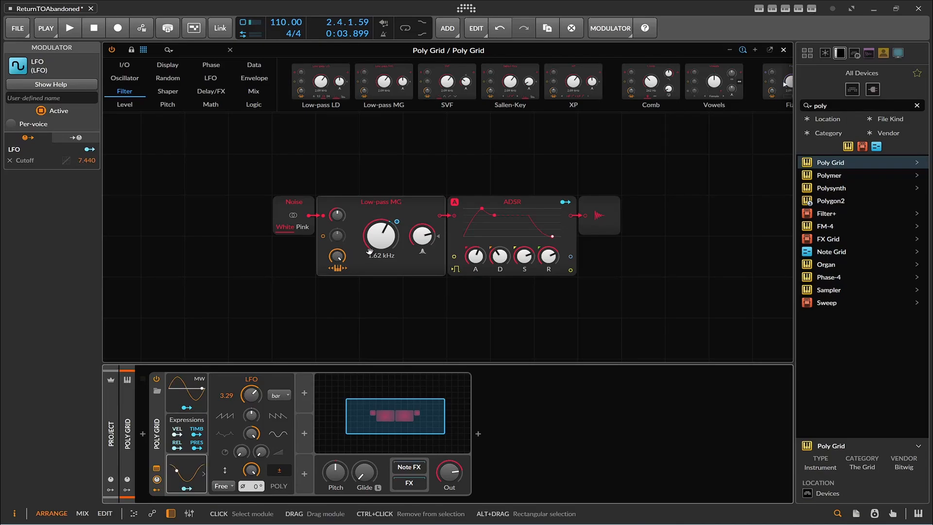
pyautogui.moveTo(379, 238); pyautogui.dragTo(379, 247)
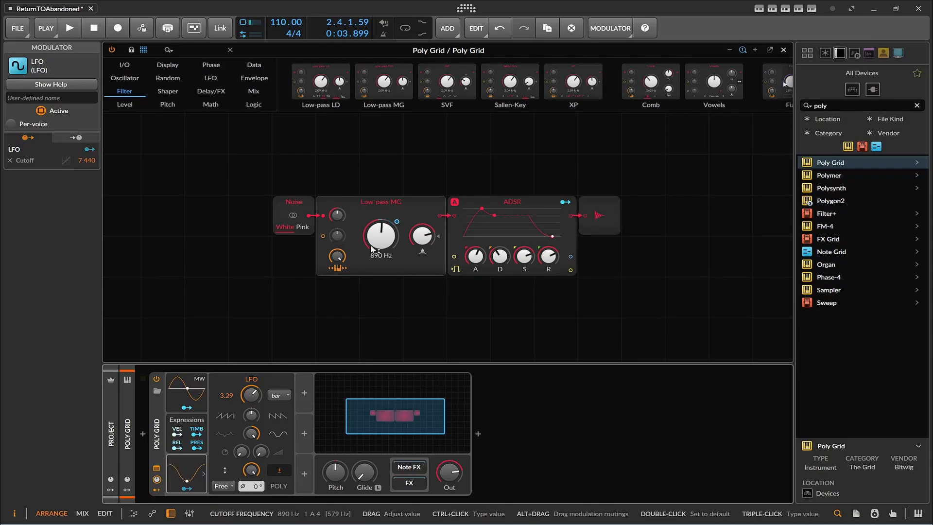
pyautogui.moveTo(88, 160); pyautogui.dragTo(89, 150)
pyautogui.moveTo(380, 237); pyautogui.dragTo(380, 248)
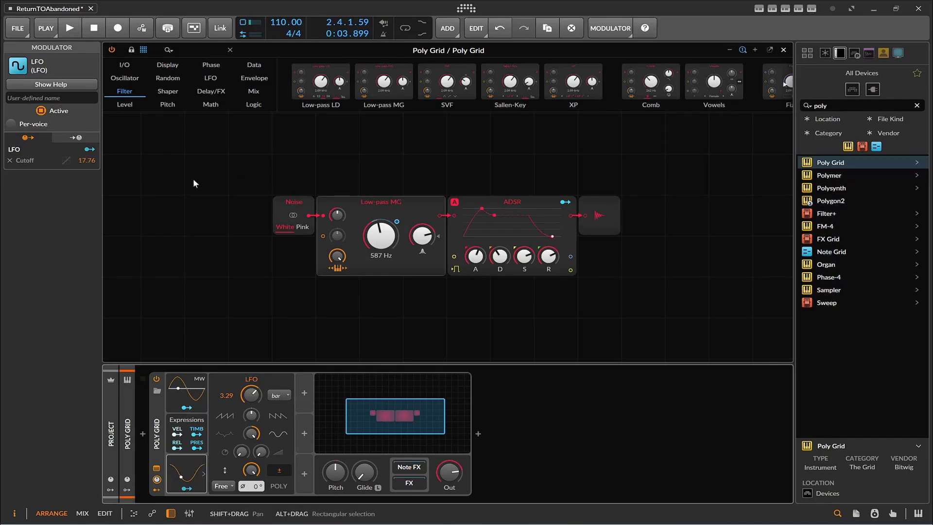
# - Play the project to hear the LFO-modulated filter, collapse the LFO panel, and stop playback
pyautogui.press('space')
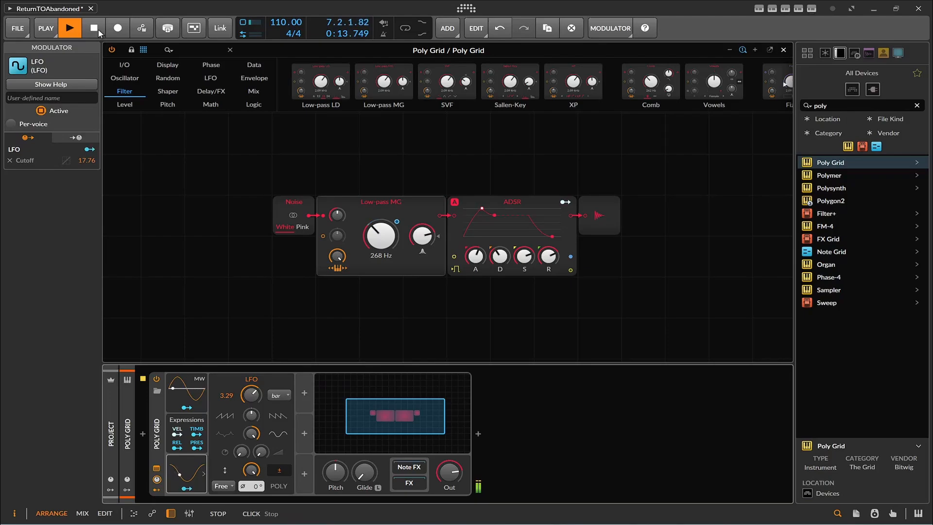
pyautogui.click(203, 474)
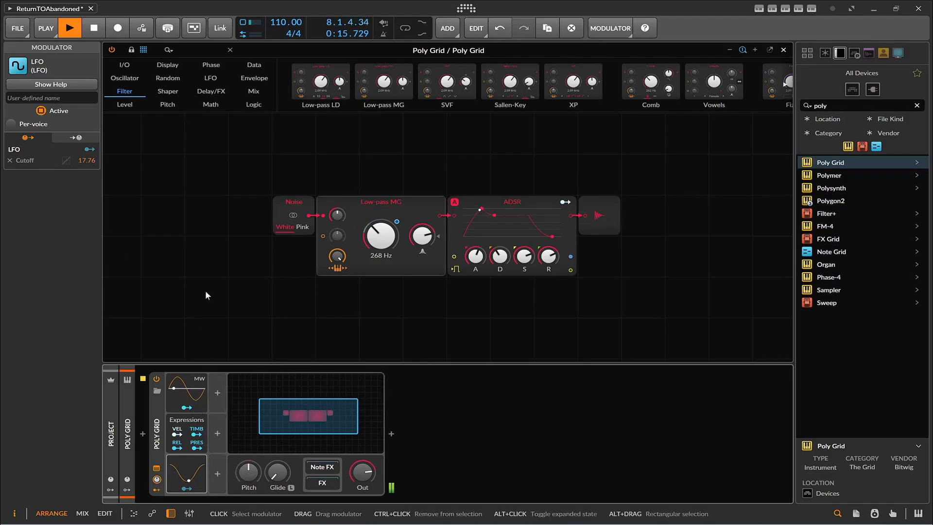
pyautogui.click(91, 30)
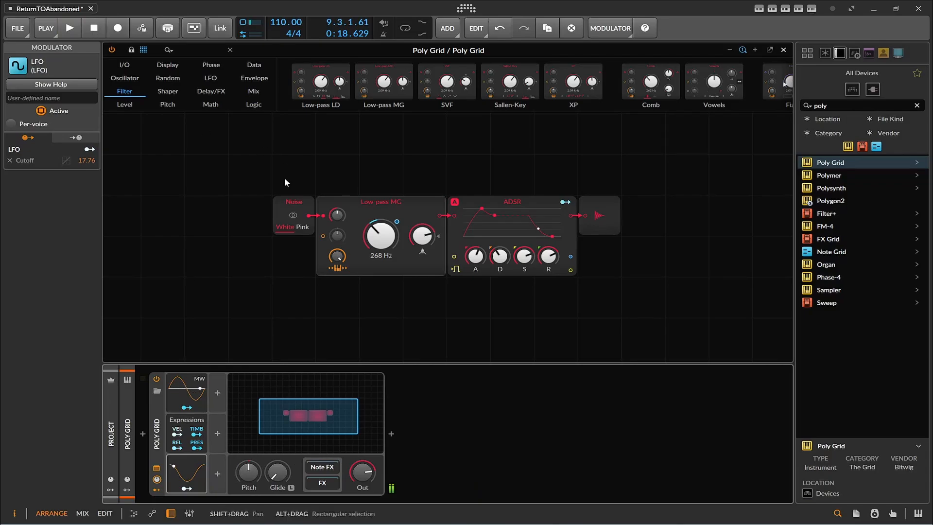
# - Add a Steps sequence modulator to the Poly Grid's modulator slots and expand it
pyautogui.click(218, 392)
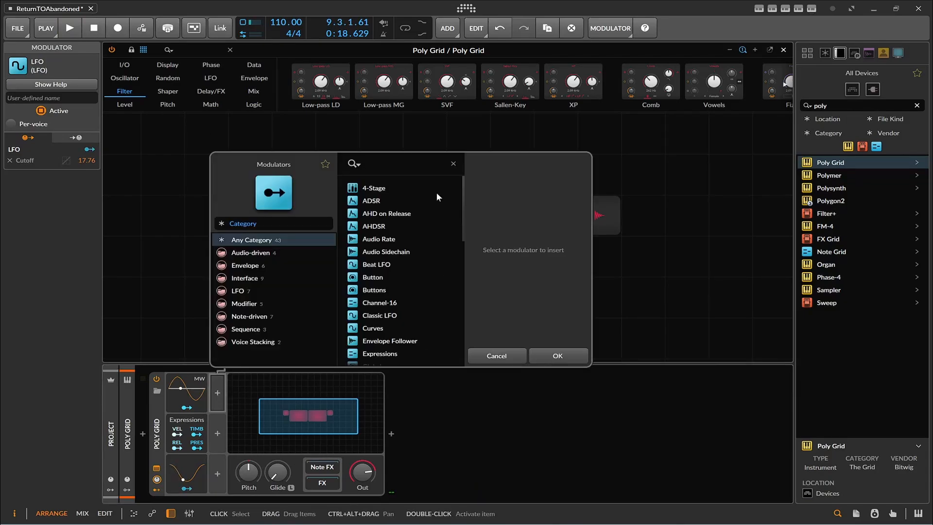
pyautogui.write('step')
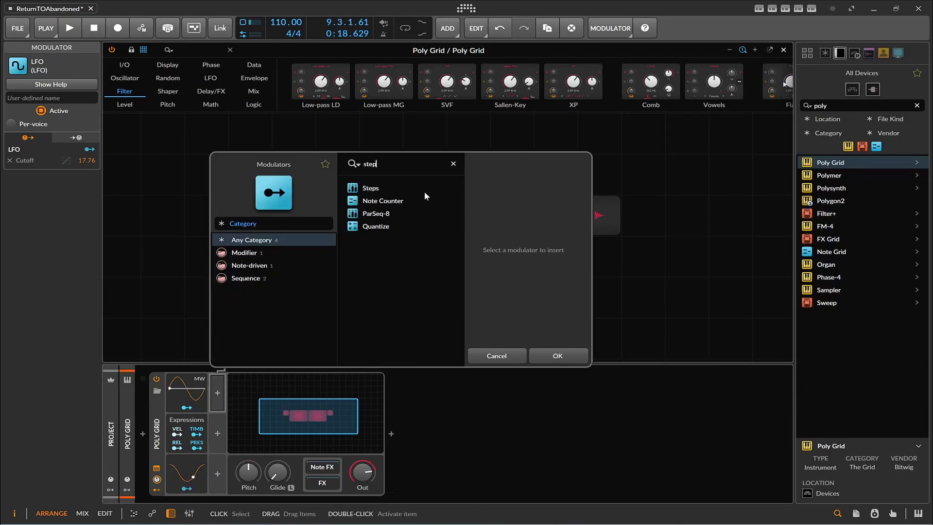
pyautogui.doubleClick(383, 190)
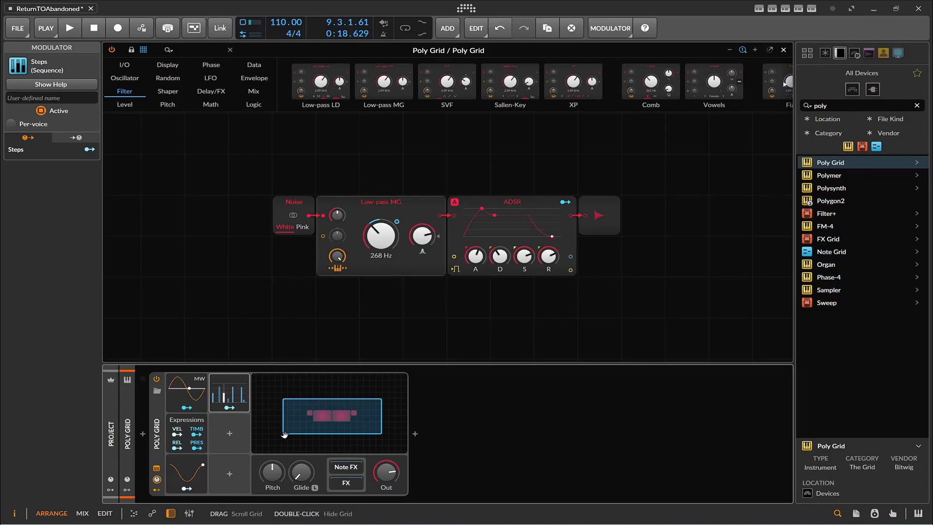
pyautogui.click(246, 392)
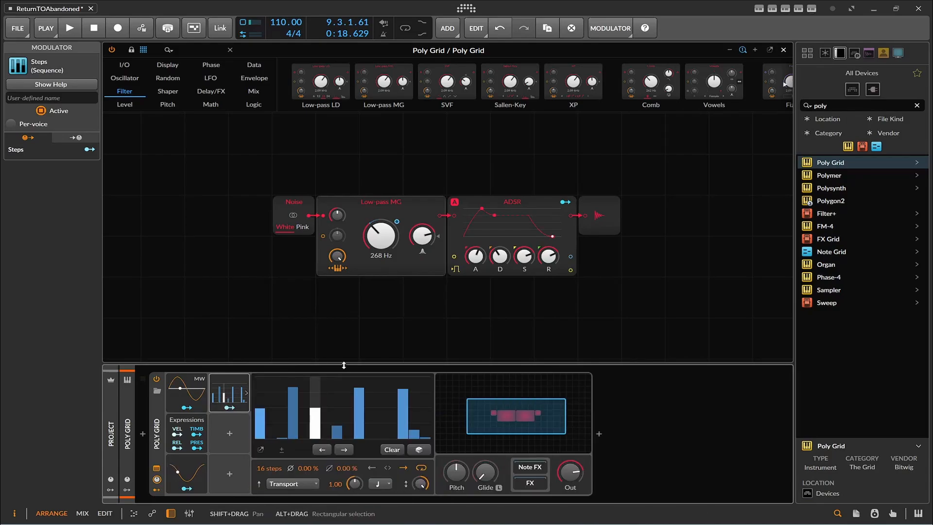
pyautogui.click(189, 473)
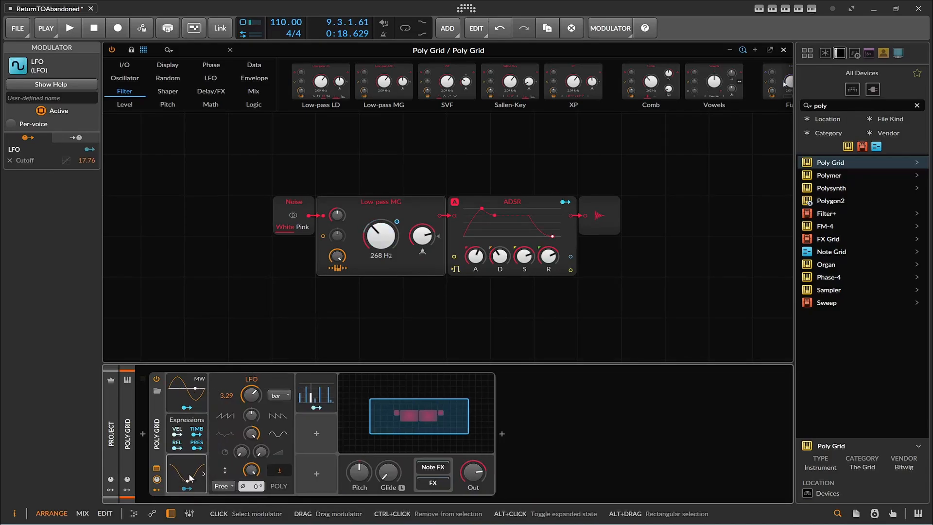
pyautogui.click(332, 387)
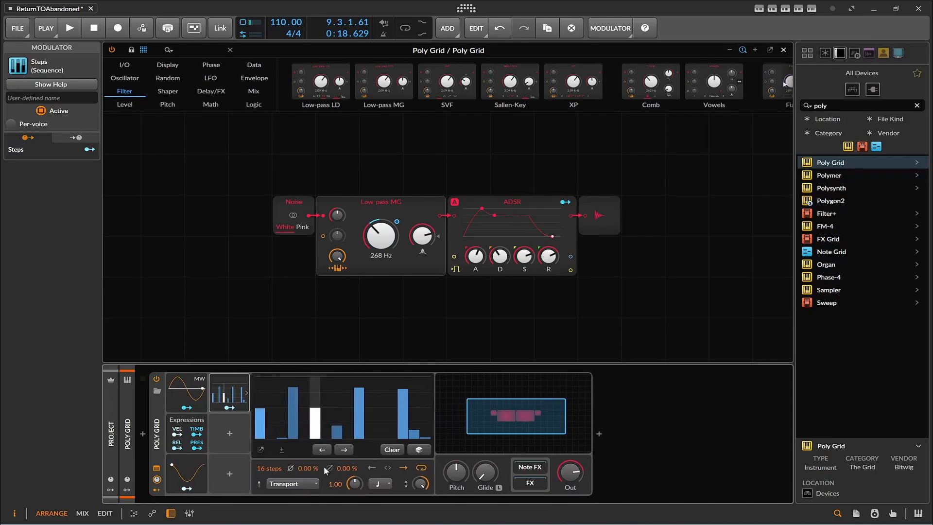
# - Map the Steps modulator to the LFO modulator's amount at -0.98
pyautogui.click(192, 474)
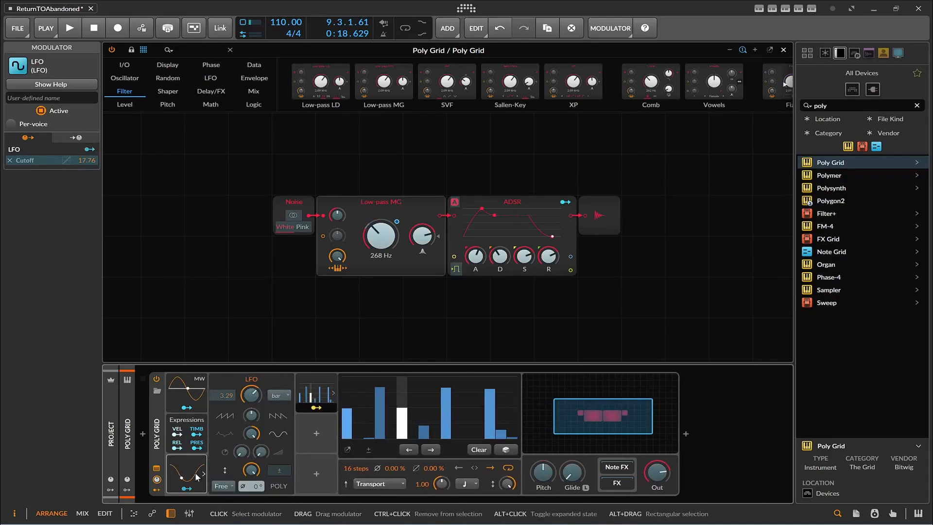
pyautogui.moveTo(256, 473); pyautogui.dragTo(256, 490)
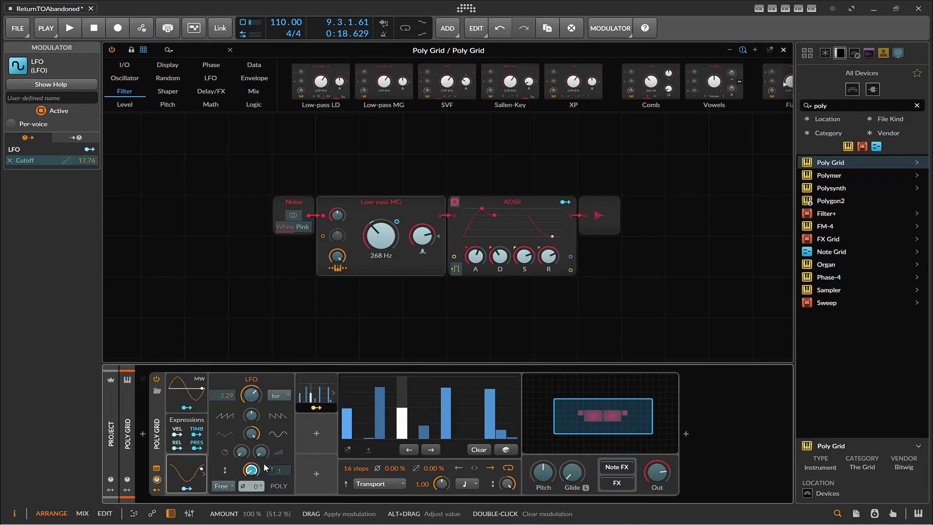
pyautogui.click(320, 398)
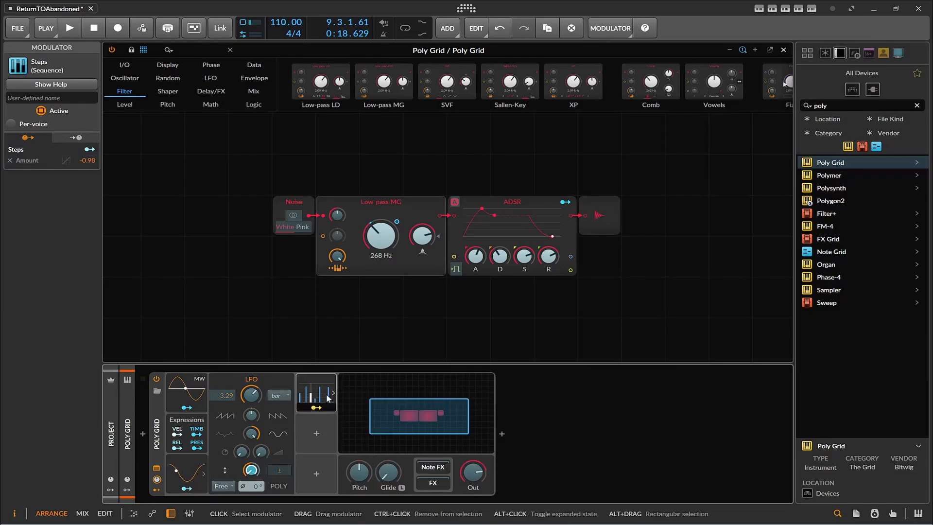
pyautogui.click(320, 401)
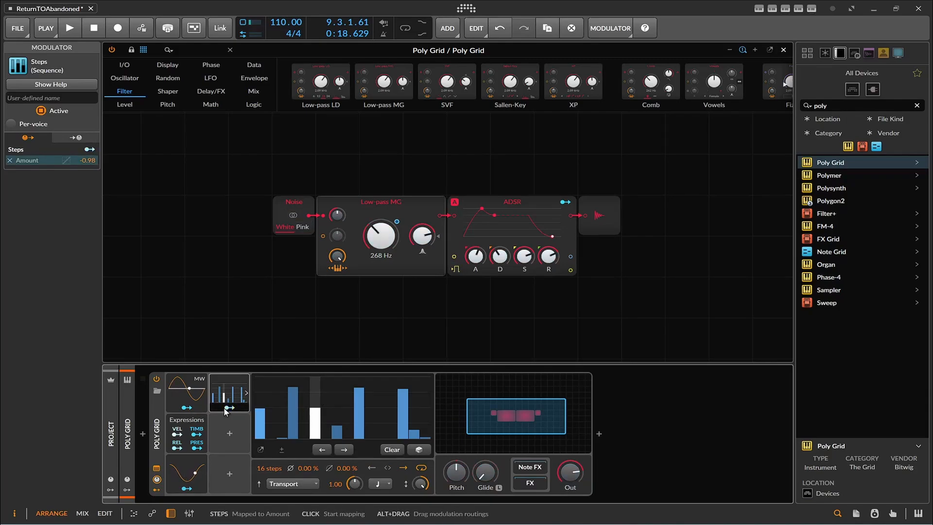
# - Play the project to audition the Steps modulation on the LFO and stop playback
pyautogui.press('space')
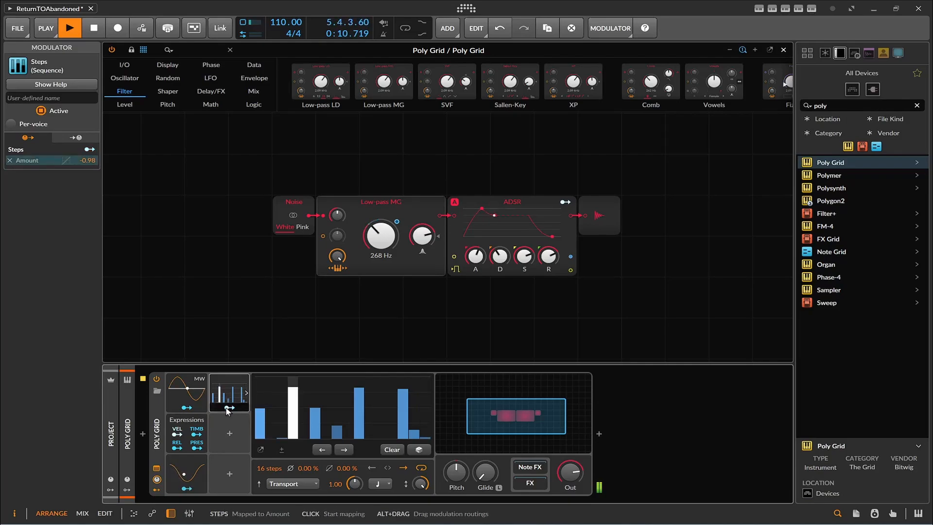
pyautogui.click(226, 408)
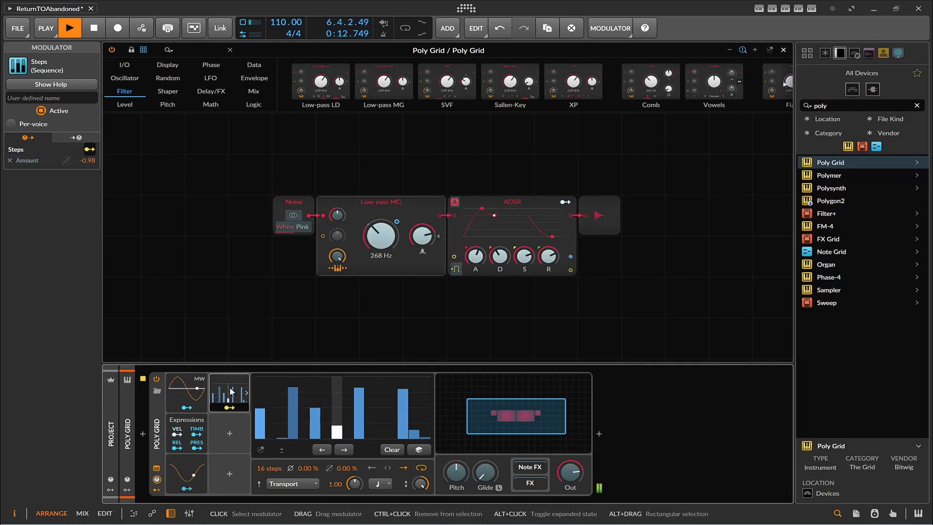
pyautogui.doubleClick(233, 393)
pyautogui.doubleClick(224, 394)
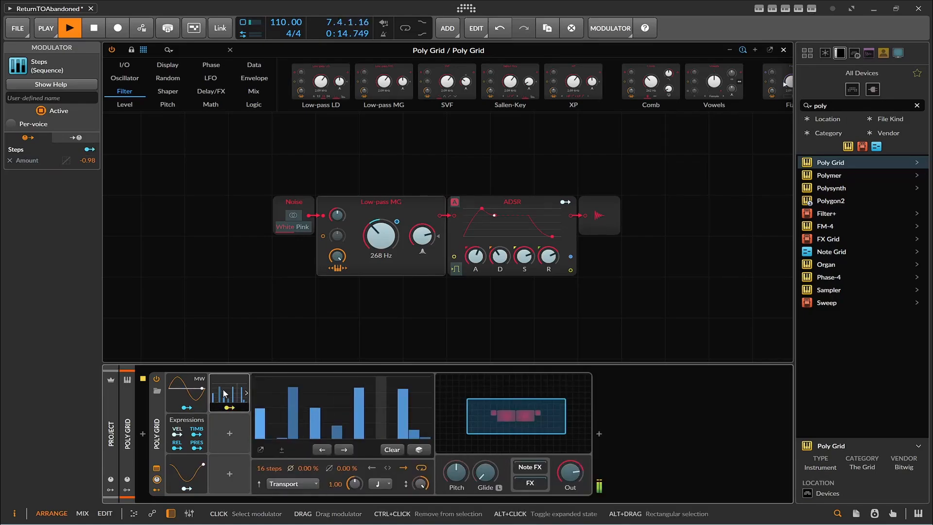
pyautogui.press('space')
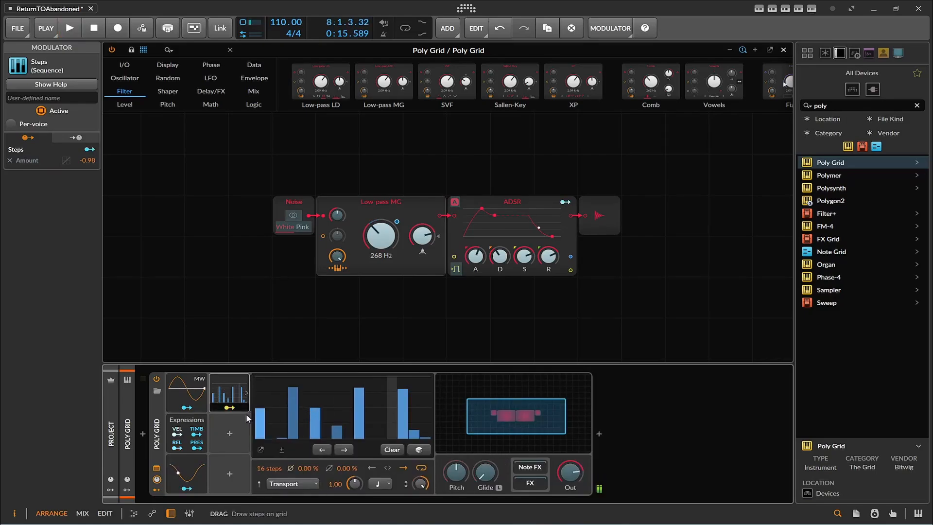
# - Adjust the LFO modulator's amount and set its delay to about 3.19 s, then tweak its fade-in
pyautogui.click(176, 465)
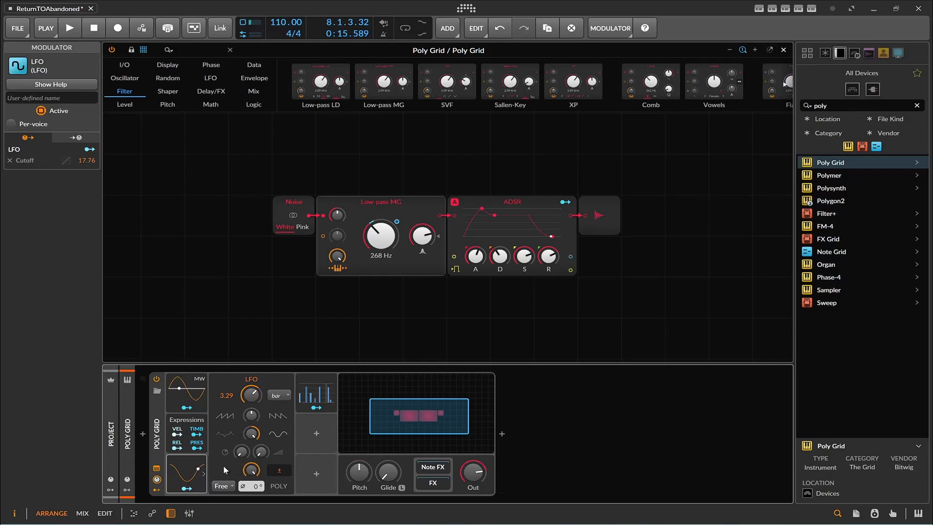
pyautogui.moveTo(251, 470); pyautogui.dragTo(251, 512)
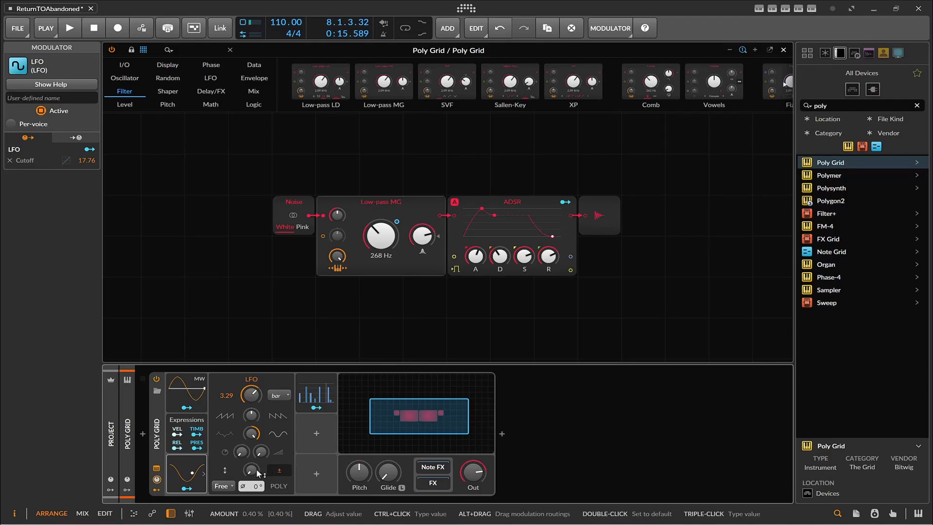
pyautogui.moveTo(255, 469); pyautogui.dragTo(255, 437)
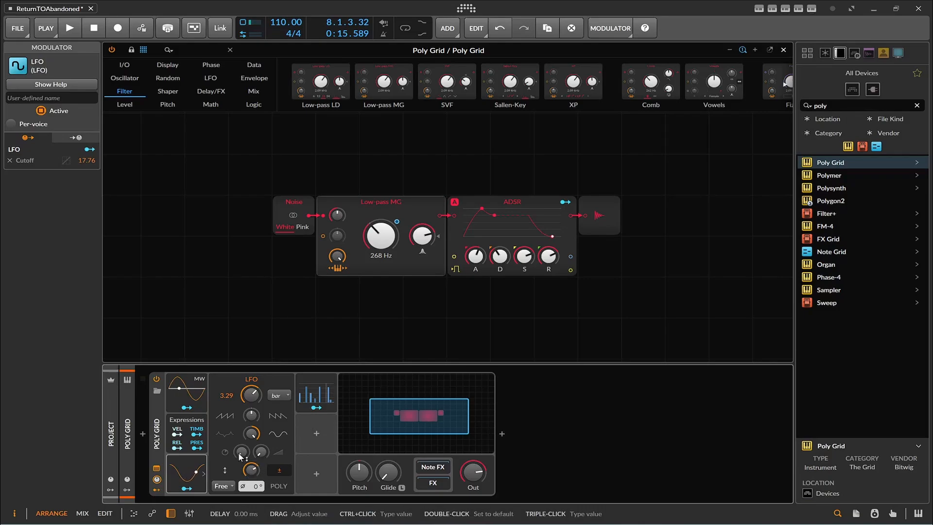
pyautogui.moveTo(240, 454); pyautogui.dragTo(239, 436)
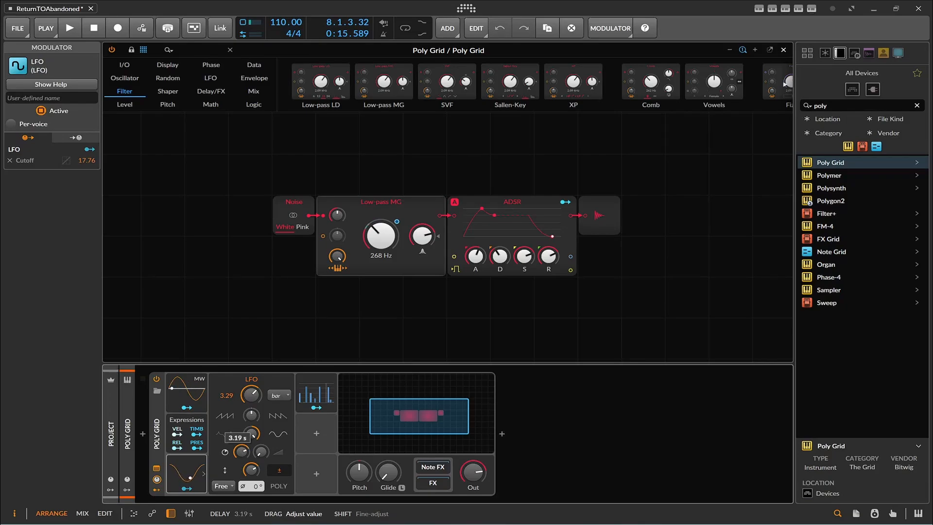
pyautogui.moveTo(239, 438); pyautogui.dragTo(255, 420)
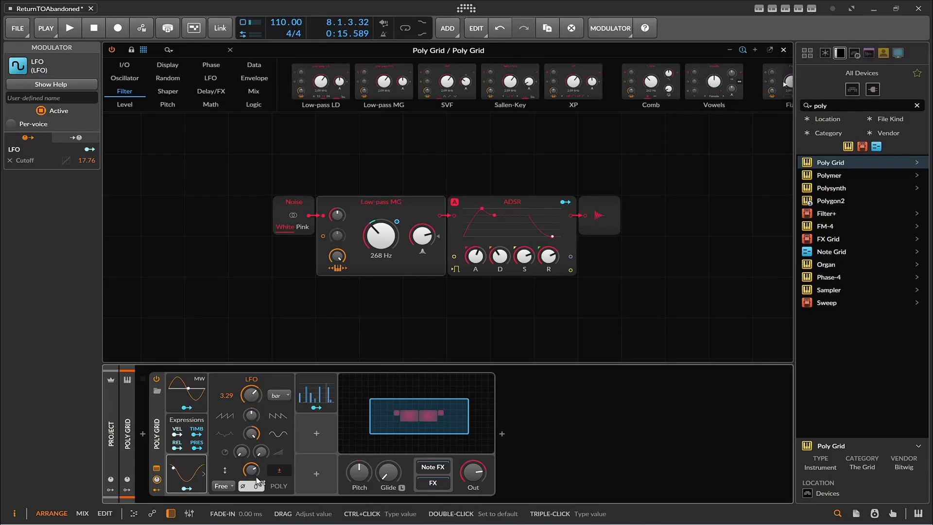
# - Toggle the LFO's bipolar option, readjust its amount, and check its Free trigger mode
pyautogui.click(279, 473)
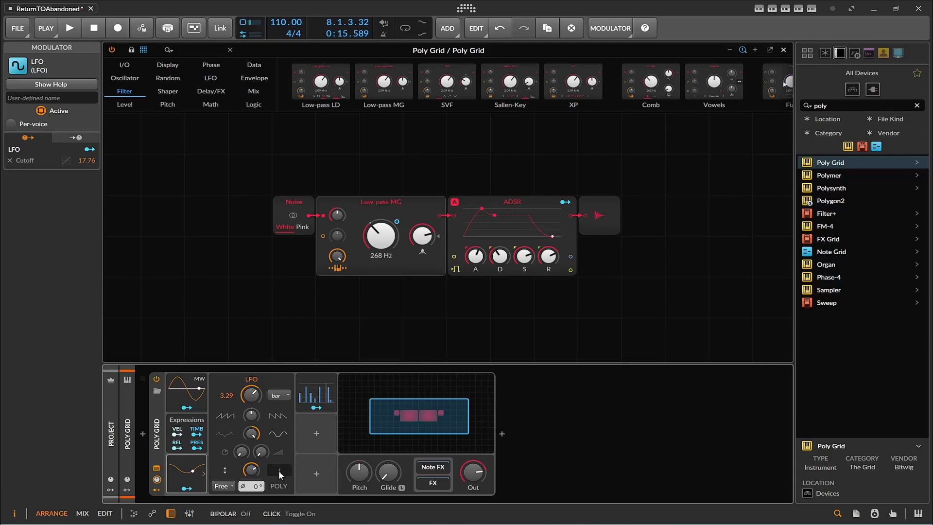
pyautogui.moveTo(251, 470); pyautogui.dragTo(250, 493)
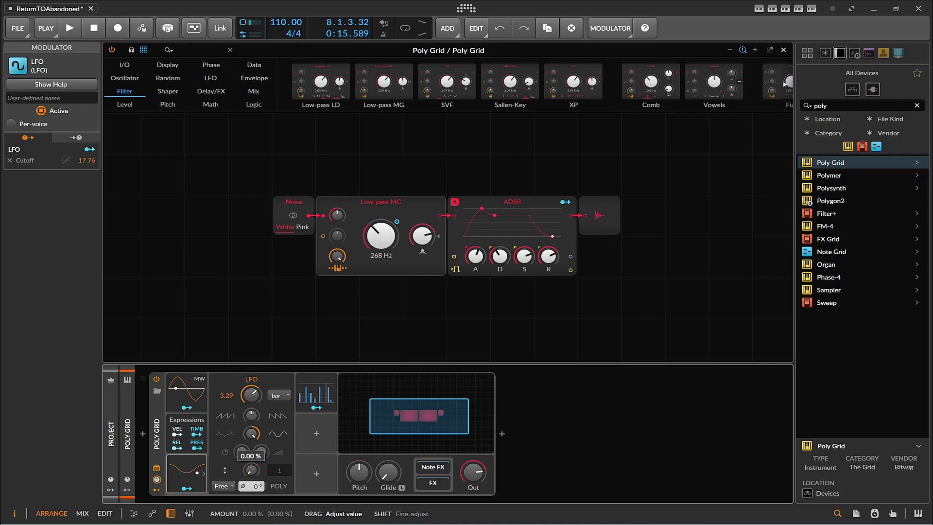
pyautogui.moveTo(251, 493); pyautogui.dragTo(251, 454)
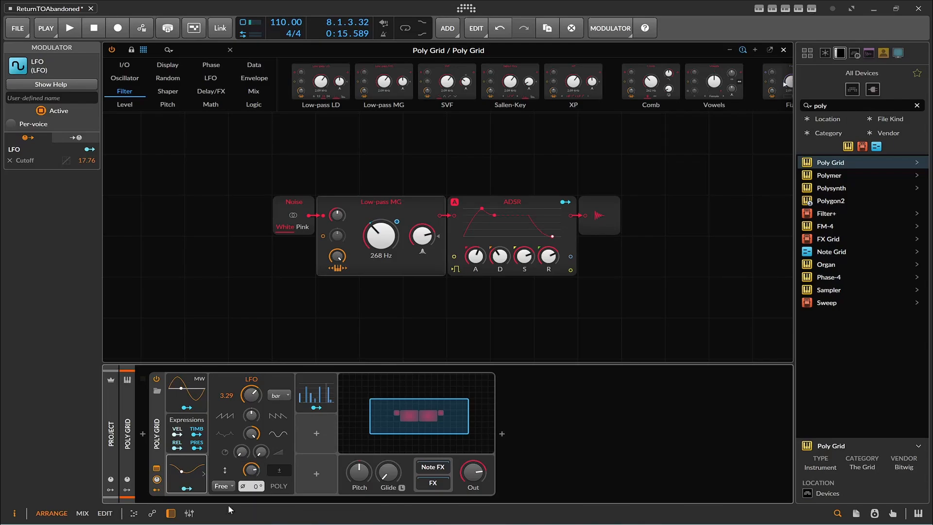
pyautogui.click(224, 486)
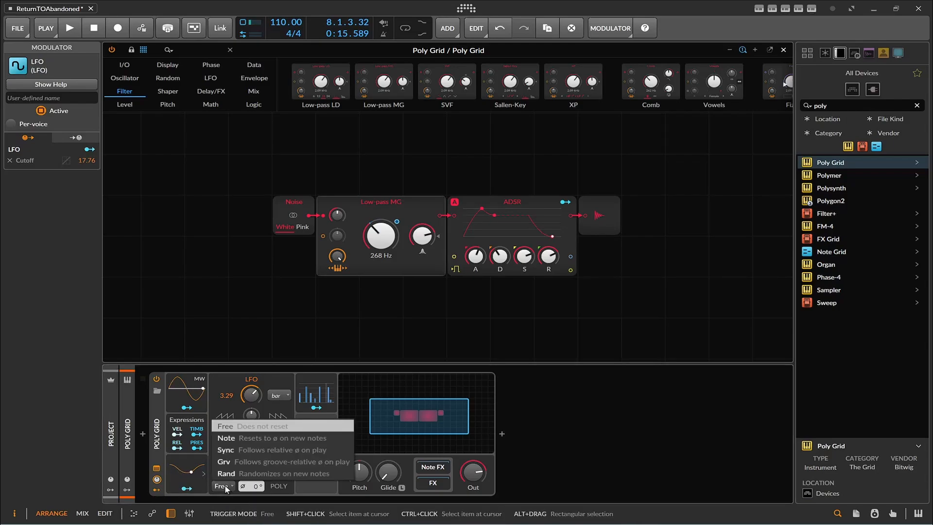
pyautogui.click(225, 485)
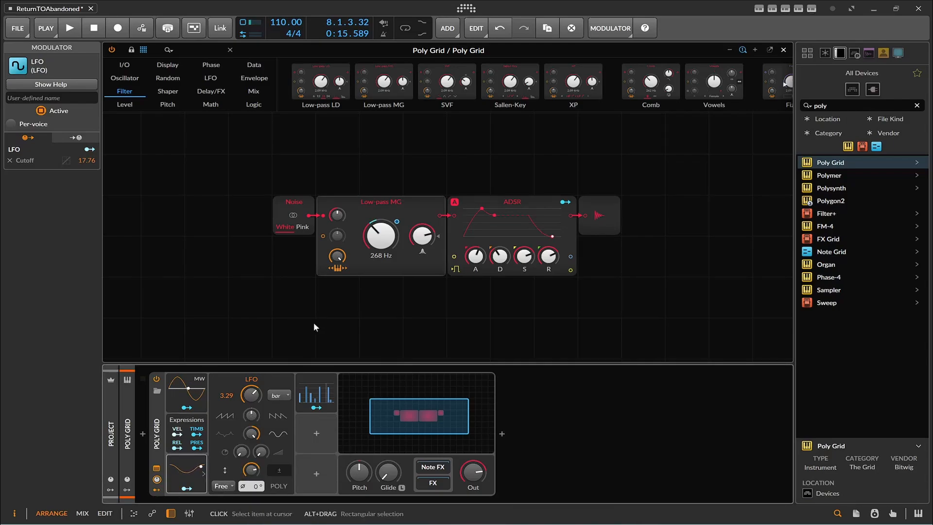
# - Delete the Steps modulator
pyautogui.click(314, 391)
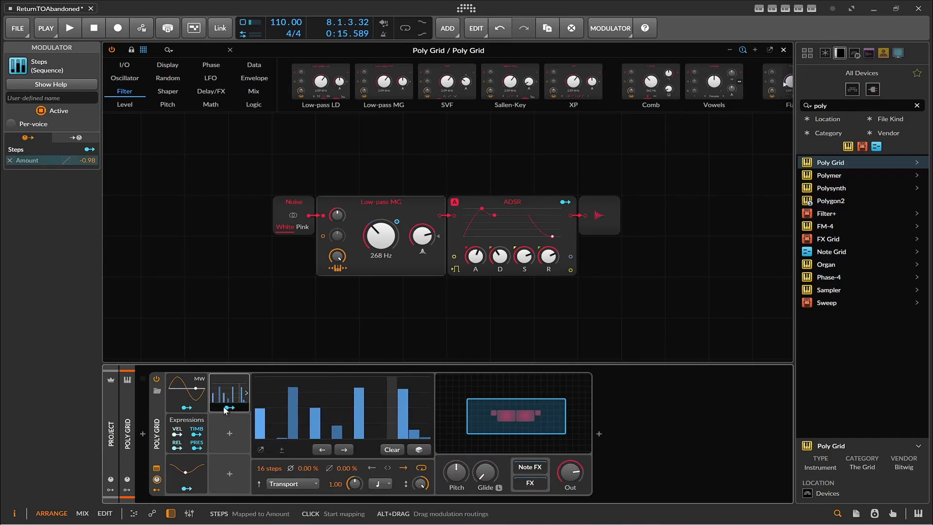
pyautogui.press('Delete')
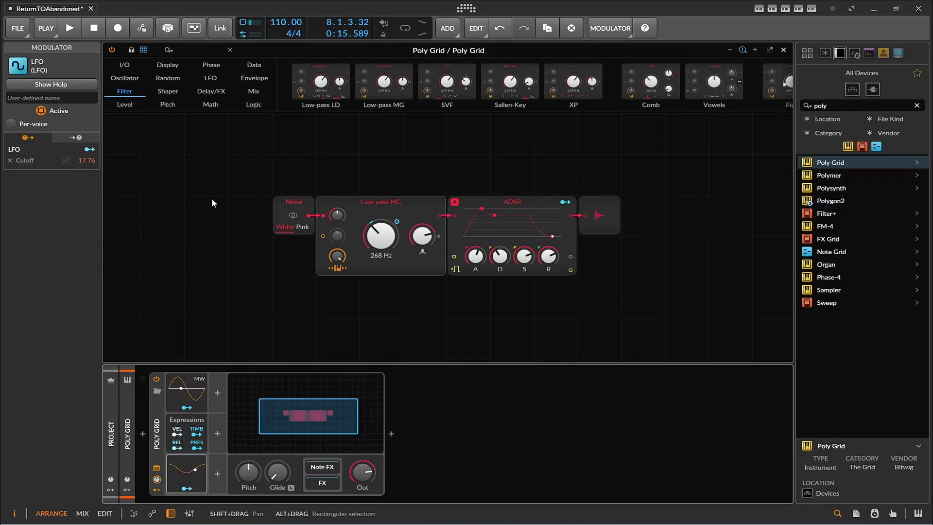
# - Insert an S/H LFO module from the Random category into the grid above the noise source
pyautogui.click(173, 79)
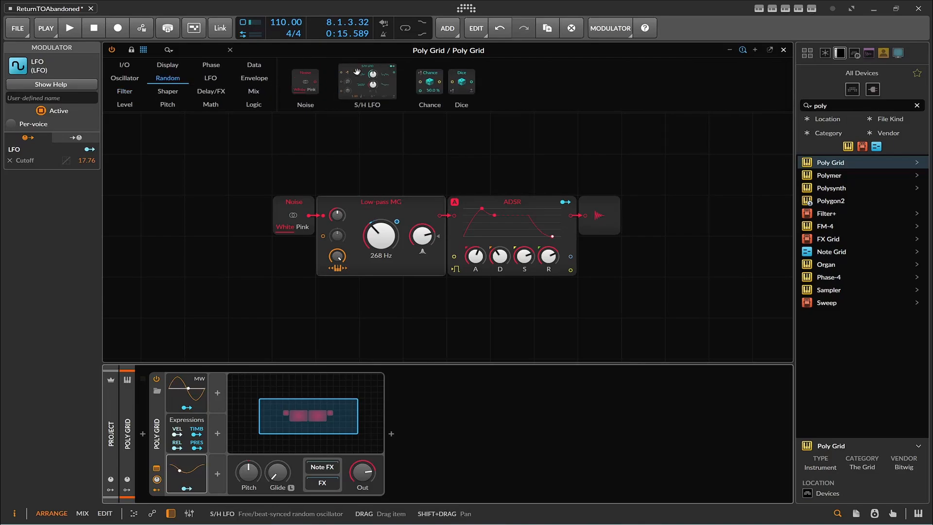
pyautogui.moveTo(357, 71); pyautogui.dragTo(166, 152)
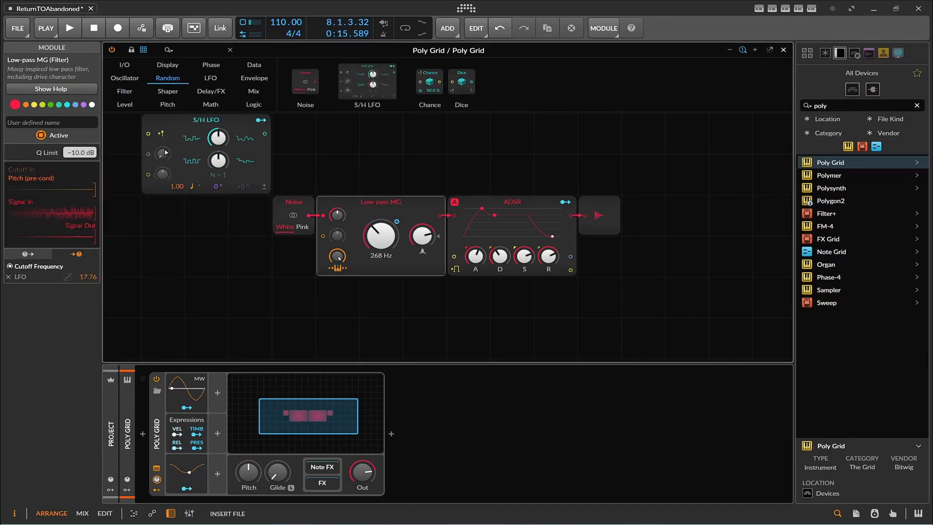
pyautogui.click(168, 157)
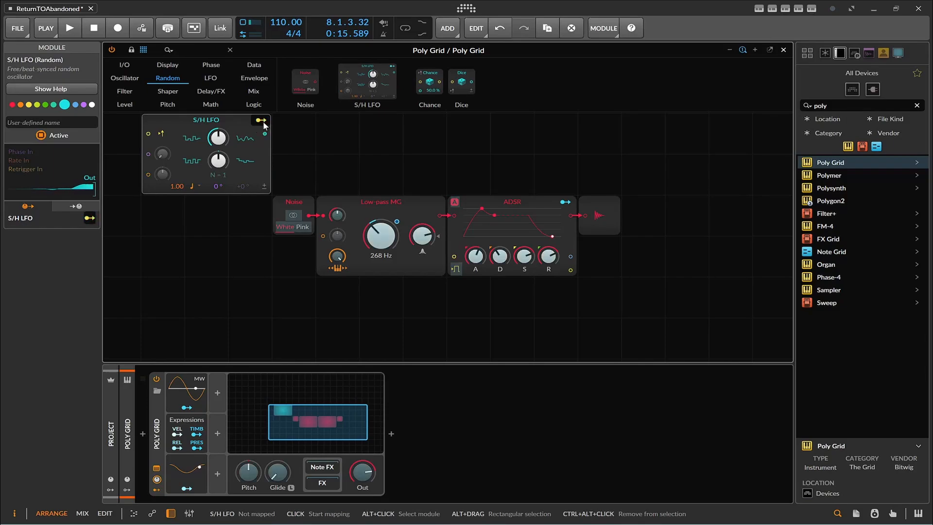
# - Delete the LFO modulator from the modulator slots
pyautogui.click(183, 476)
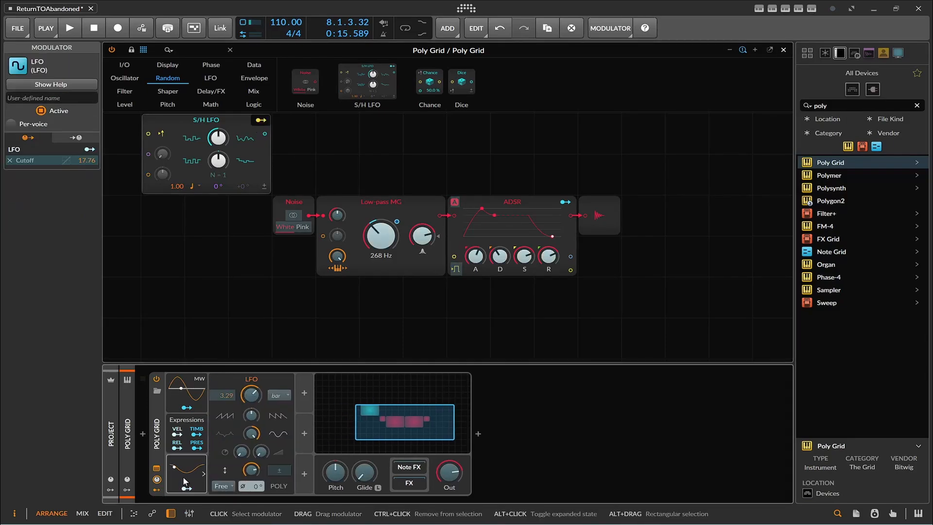
pyautogui.press('Delete')
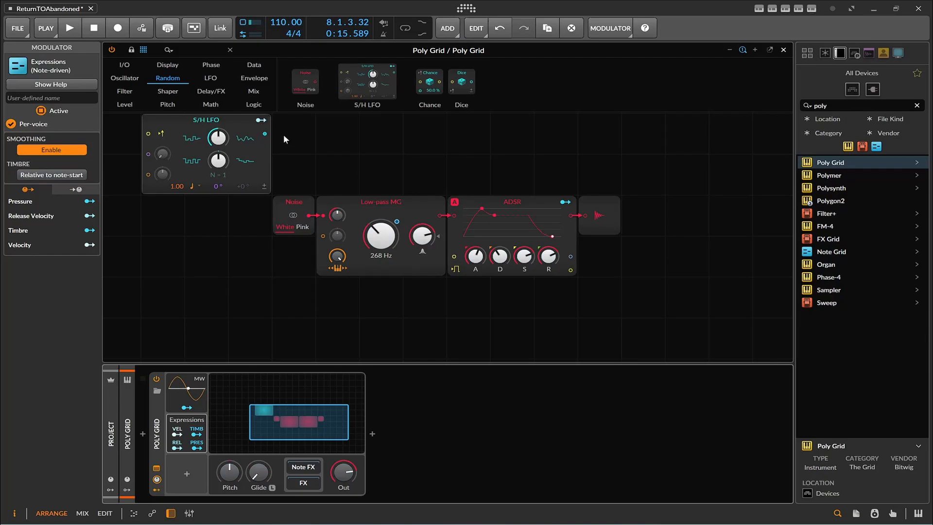
# - Map the S/H LFO output to the Low-pass MG cutoff with an amount of 26.00 and start playback
pyautogui.click(262, 120)
pyautogui.moveTo(381, 235); pyautogui.dragTo(381, 225)
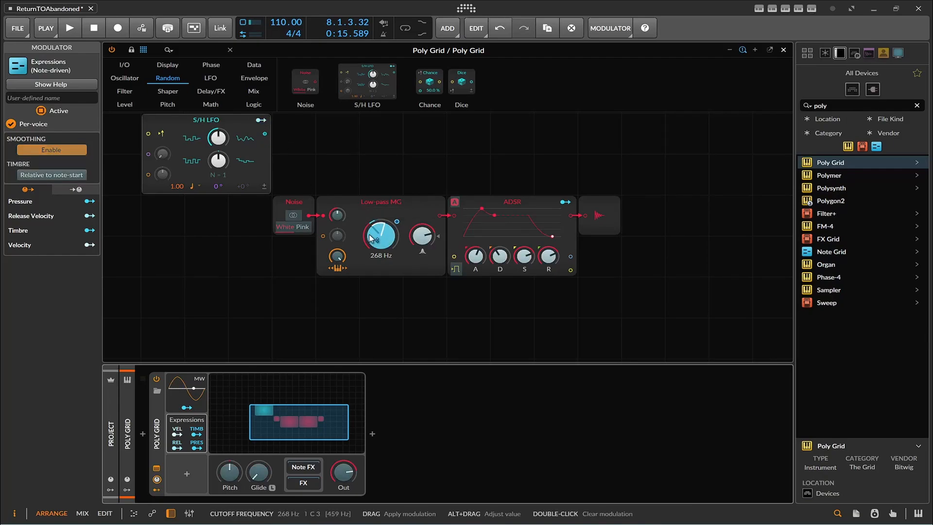
pyautogui.press('space')
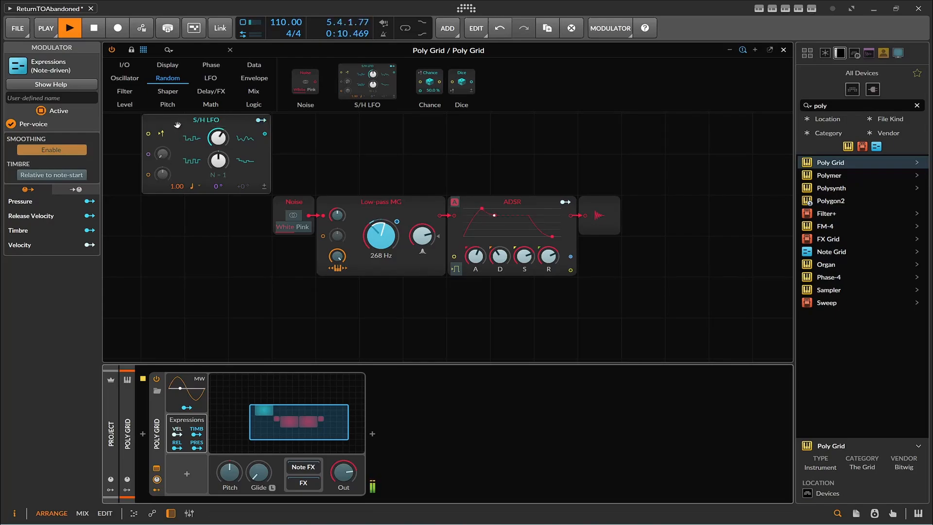
# - Move the S/H LFO module to the right and switch its rate to bar timing at 1.00 bar
pyautogui.moveTo(153, 127); pyautogui.dragTo(197, 128)
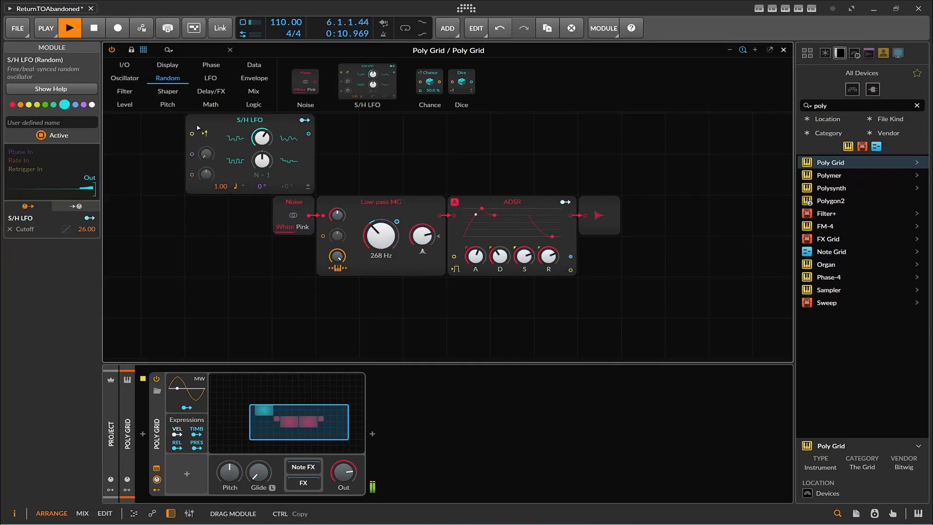
pyautogui.click(236, 187)
pyautogui.click(265, 226)
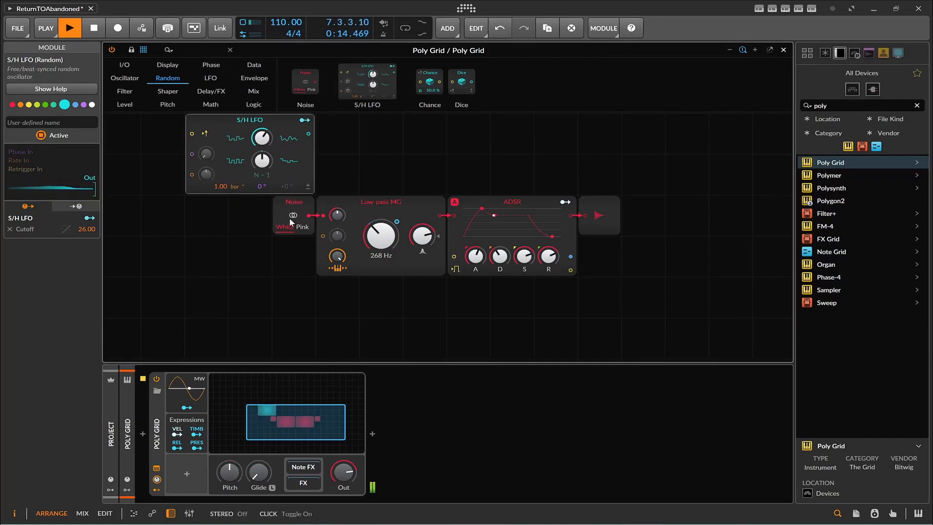
# - Set the S/H LFO rate to 4.00 bars
pyautogui.keyDown('ctrl'); pyautogui.click(220, 187); pyautogui.keyUp('ctrl')
pyautogui.write('4')
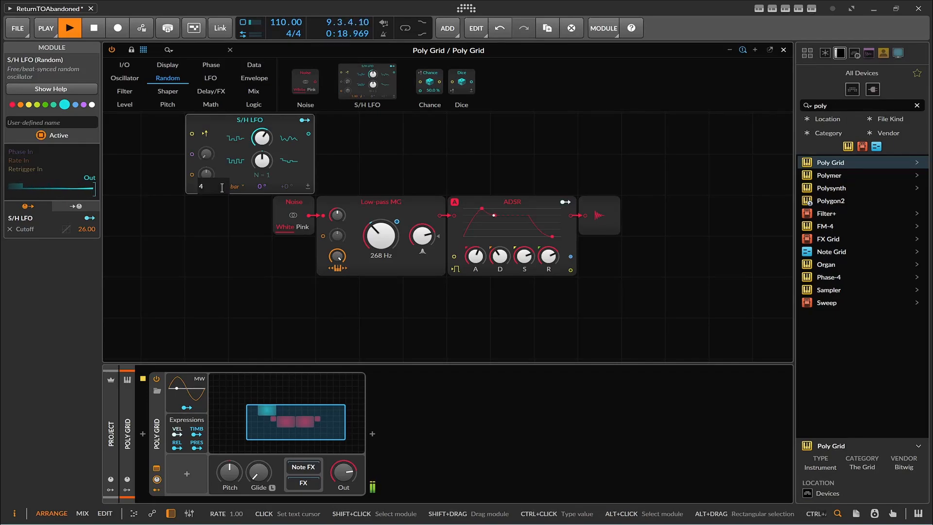
pyautogui.press('Return')
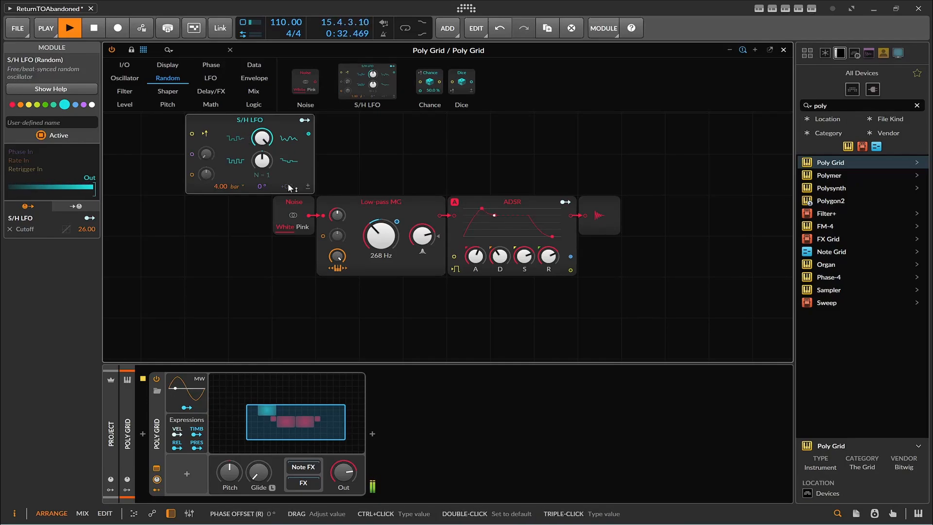
# - Switch the S/H LFO rate timebase to Hertz, adjust the rate, then switch to Kilohertz
pyautogui.click(235, 188)
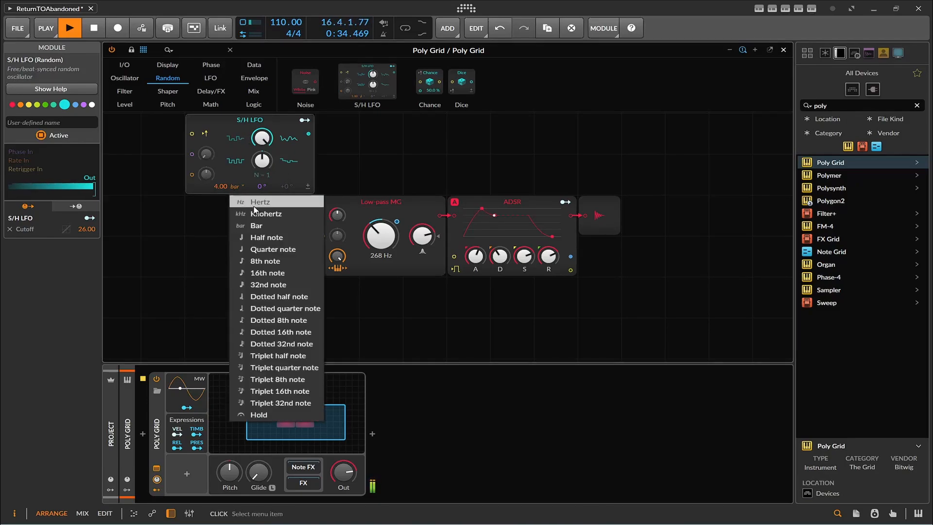
pyautogui.click(272, 198)
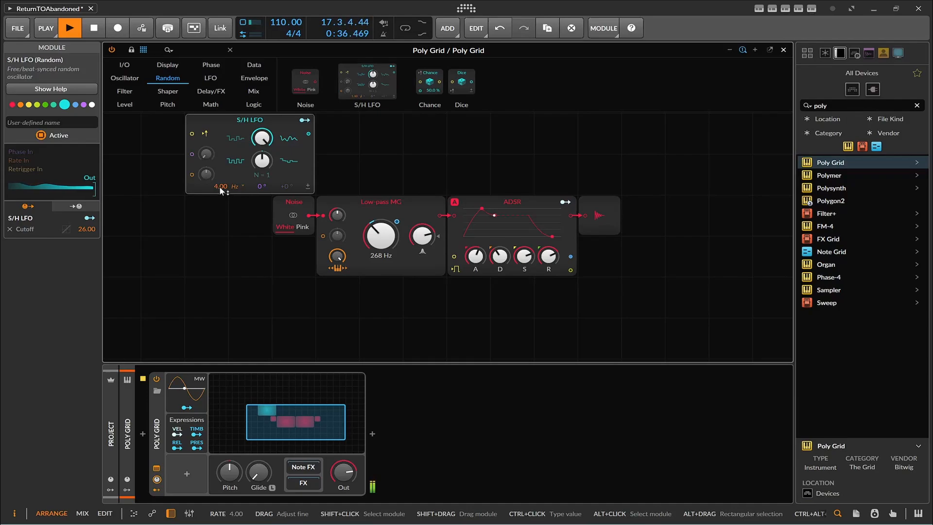
pyautogui.moveTo(218, 186)
pyautogui.mouseDown()
pyautogui.moveTo(236, 182)
pyautogui.moveTo(219, 182)
pyautogui.mouseUp()
pyautogui.click(235, 185)
pyautogui.click(255, 210)
# - Switch the S/H LFO rate timebase to quarter notes and set the rate to 2.00
pyautogui.click(232, 188)
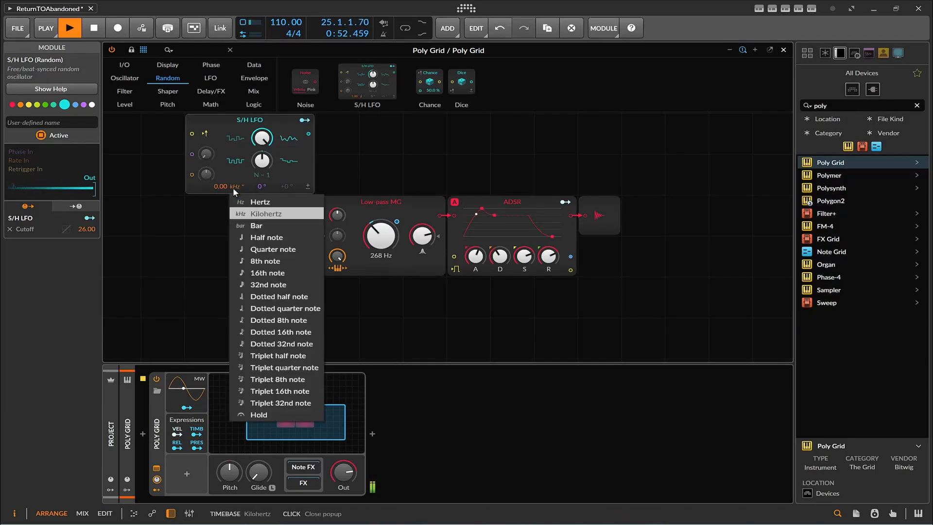
pyautogui.click(265, 248)
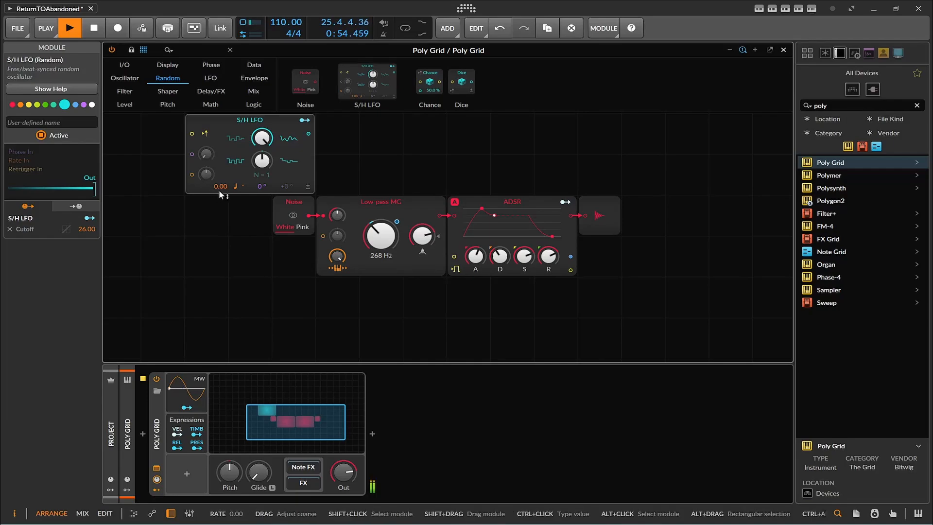
pyautogui.moveTo(217, 185); pyautogui.dragTo(226, 180)
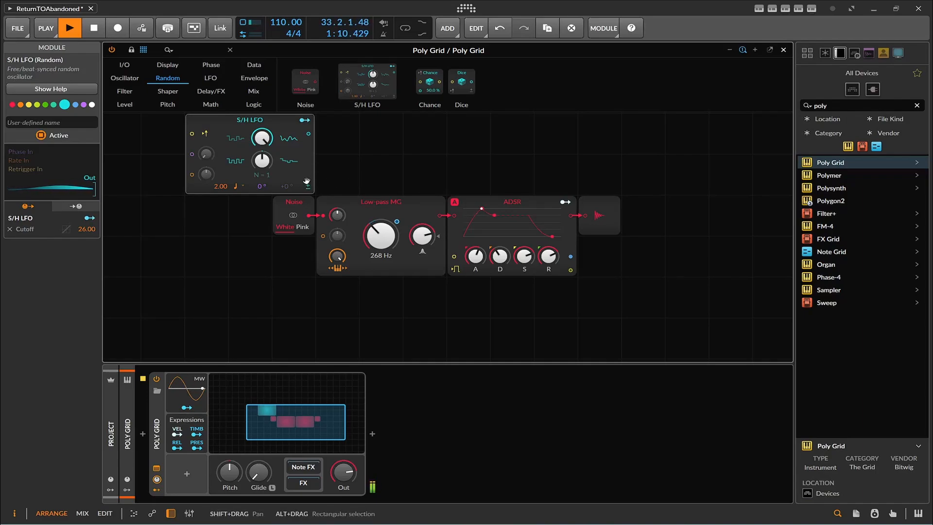
# - Adjust the S/H LFO feedback/correlation knob and set its epoch to N = 2
pyautogui.moveTo(262, 162); pyautogui.dragTo(262, 135)
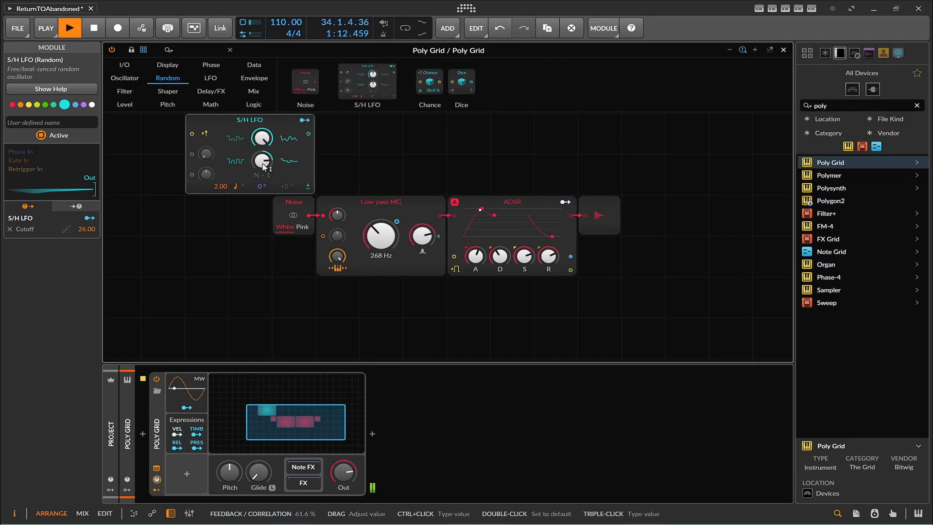
pyautogui.moveTo(265, 175)
pyautogui.mouseDown()
pyautogui.moveTo(265, 166)
pyautogui.moveTo(265, 181)
pyautogui.mouseUp()
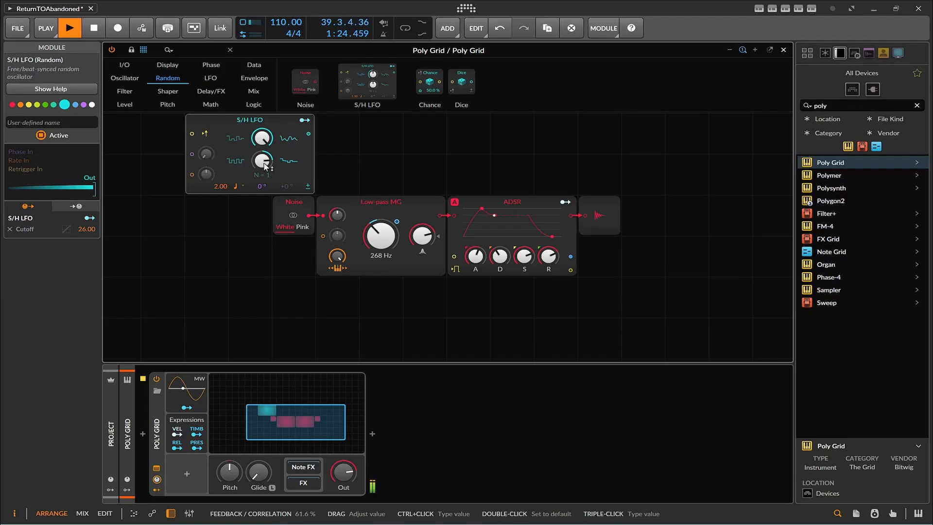
pyautogui.scroll(3, 265, 170)
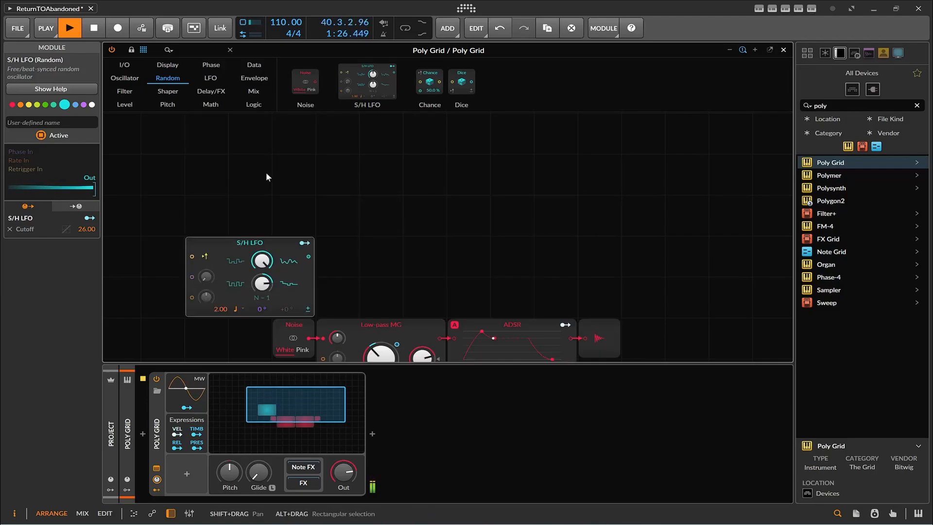
pyautogui.scroll(-1, 266, 173)
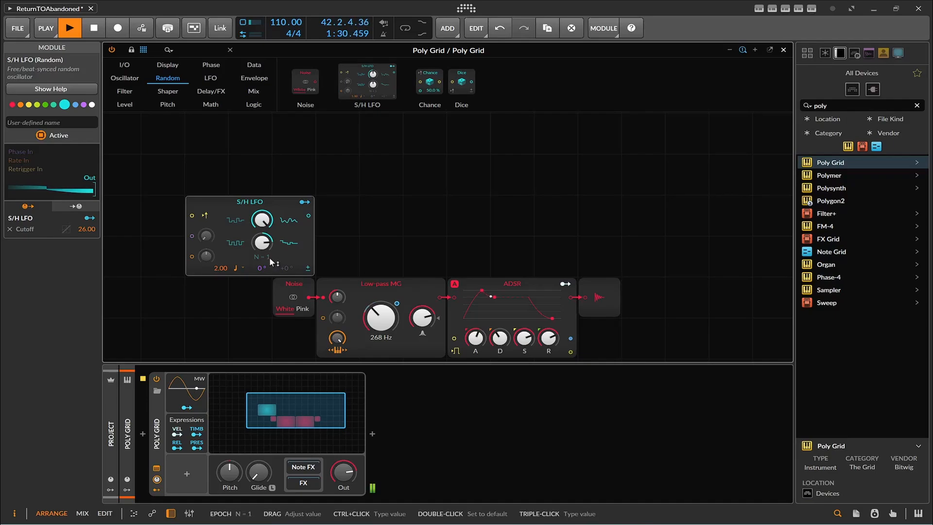
pyautogui.moveTo(270, 258); pyautogui.dragTo(269, 248)
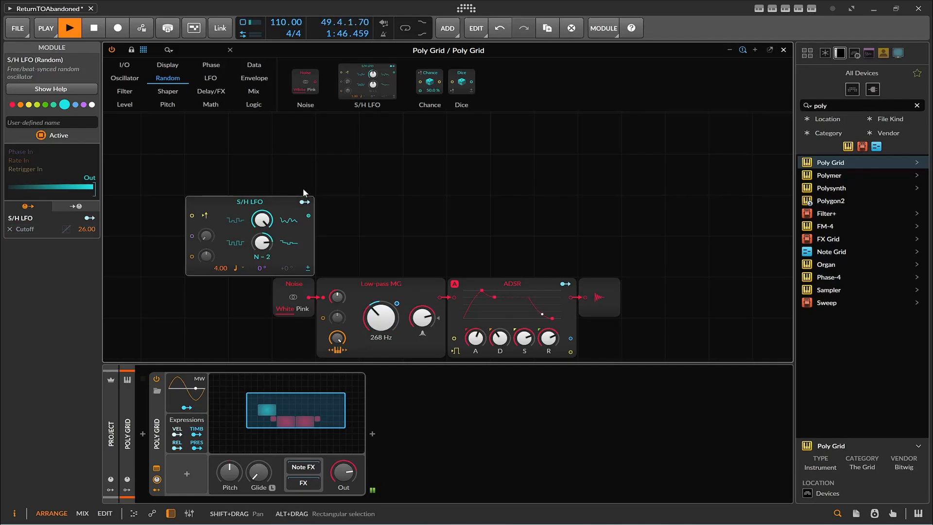
# - Stop and restart playback to audition the S/H LFO modulation, then stop it
pyautogui.press('space')
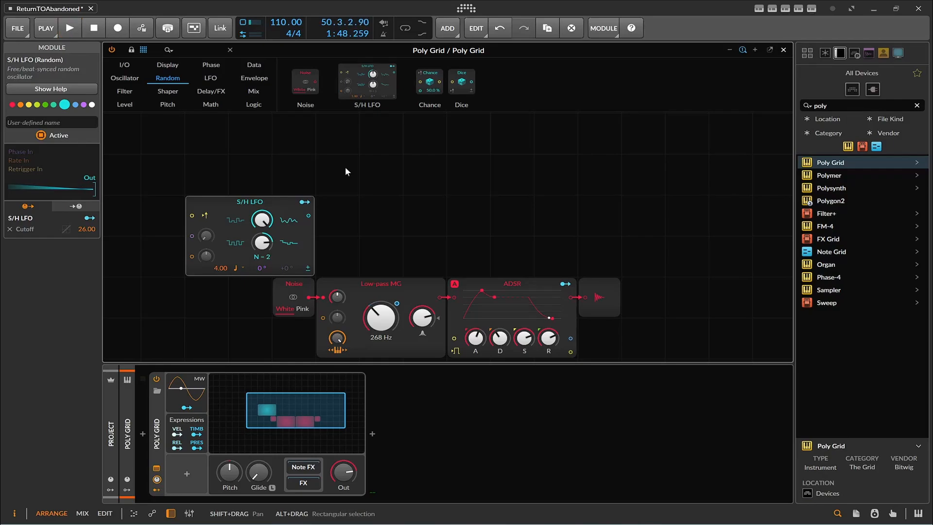
pyautogui.press('space')
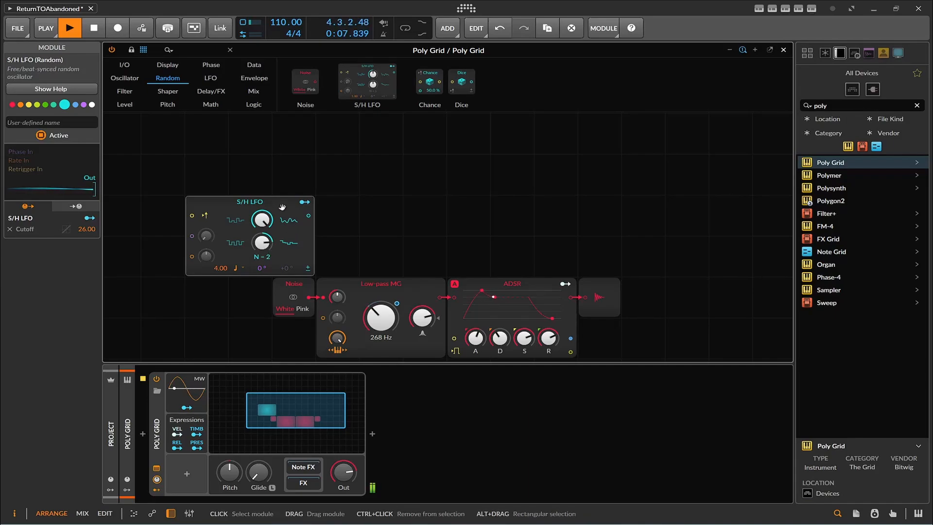
pyautogui.press('space')
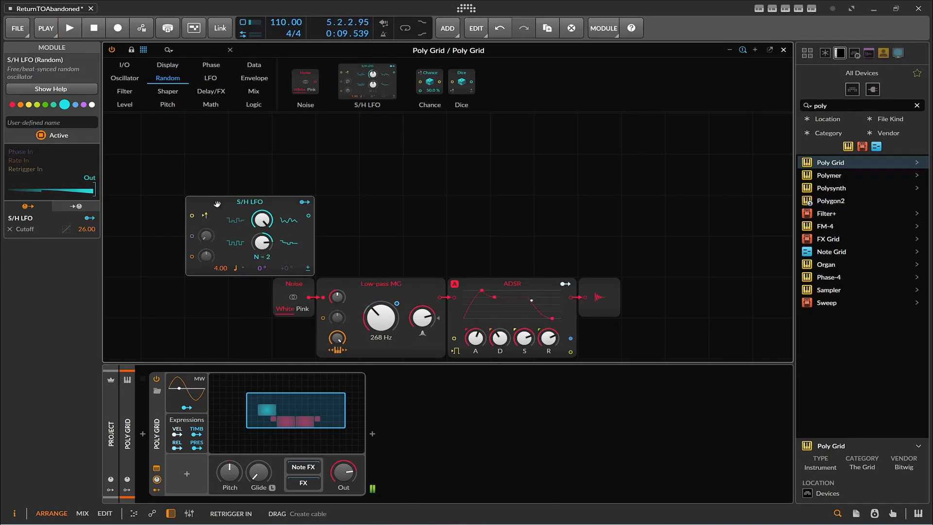
# - Insert a Gates module from the Data category, patch it into the S/H LFO's input, and delete it
pyautogui.click(253, 65)
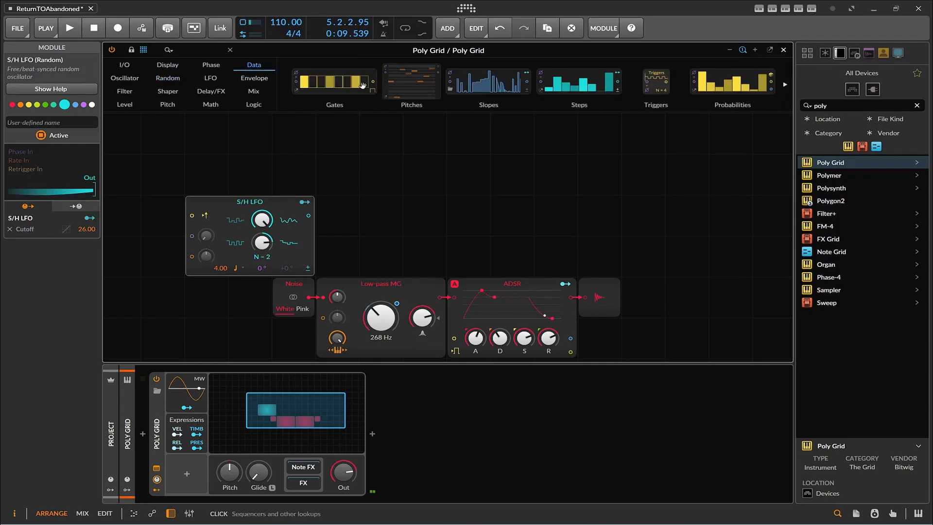
pyautogui.moveTo(334, 82); pyautogui.dragTo(155, 196)
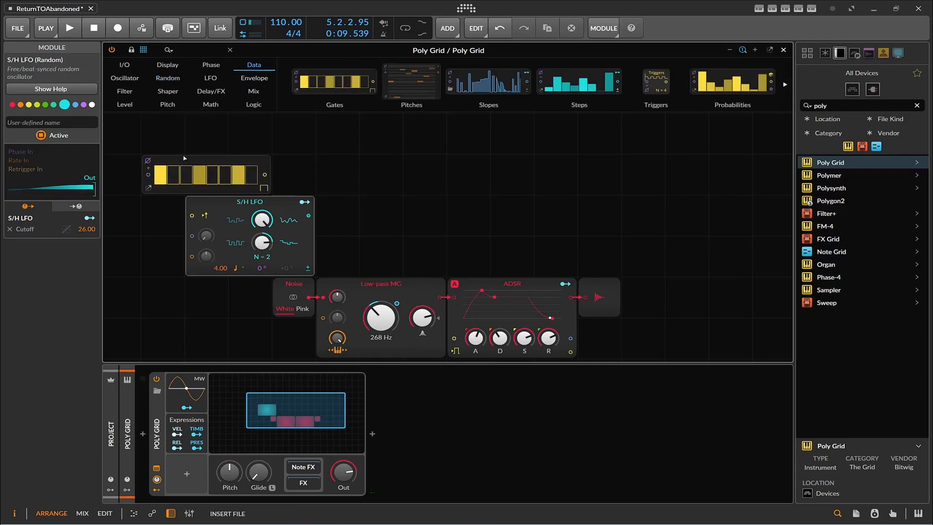
pyautogui.moveTo(265, 176); pyautogui.dragTo(192, 216)
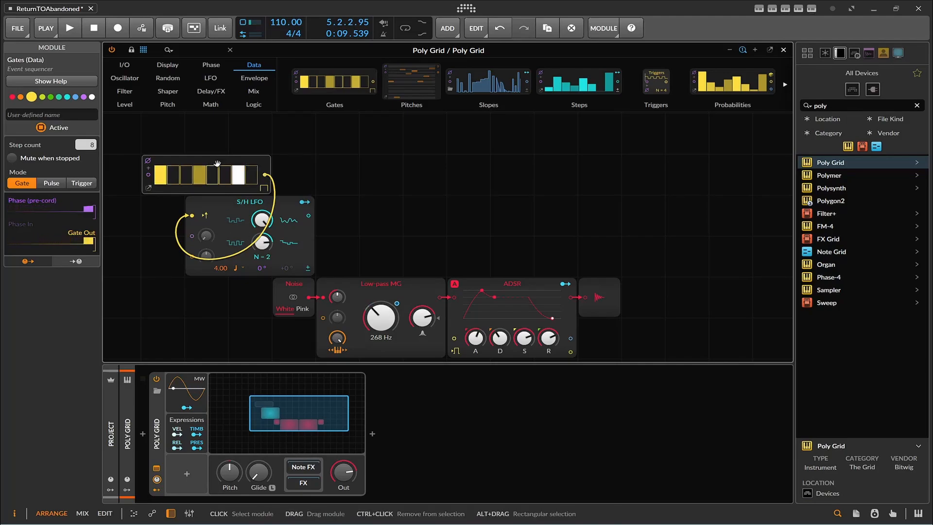
pyautogui.press('Delete')
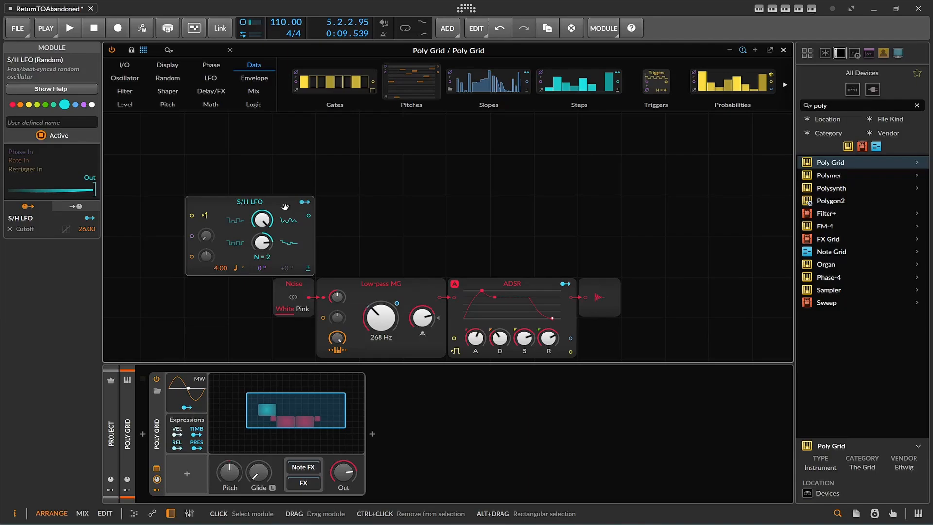
# - Replace the S/H LFO module with an LFO module from the LFO category above the noise source
pyautogui.press('Delete')
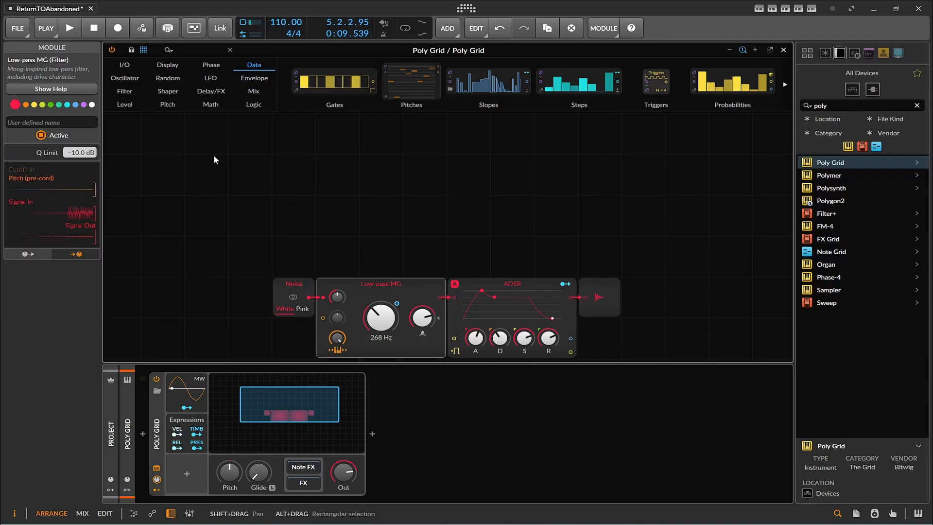
pyautogui.click(211, 78)
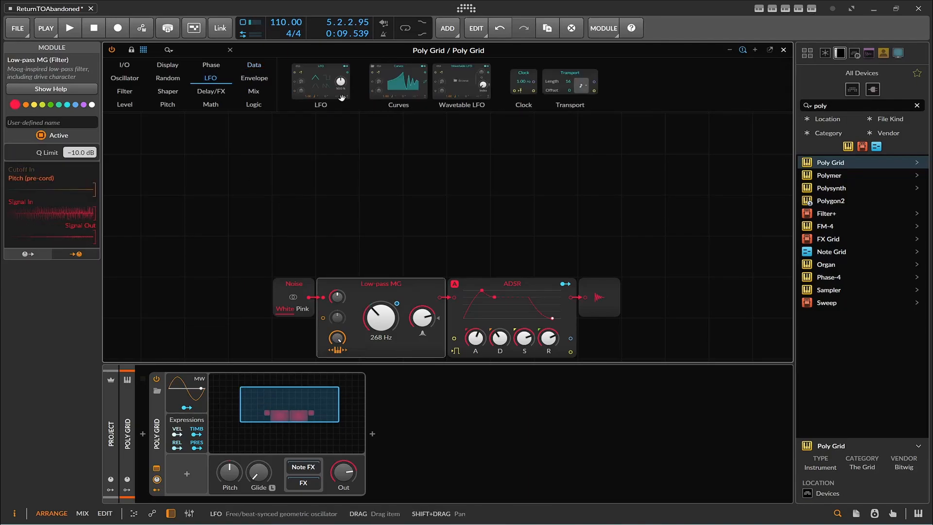
pyautogui.moveTo(321, 80); pyautogui.dragTo(187, 194)
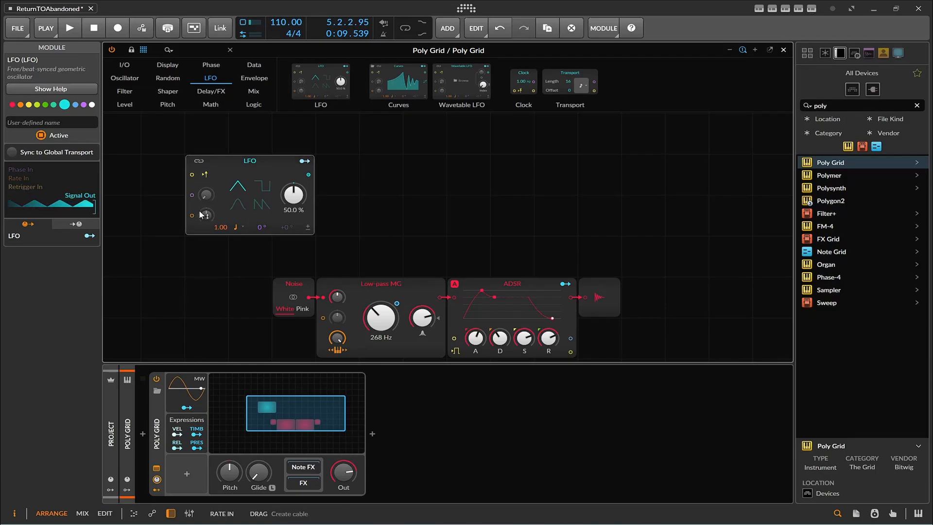
# - Move the LFO module to the right in the grid
pyautogui.click(121, 64)
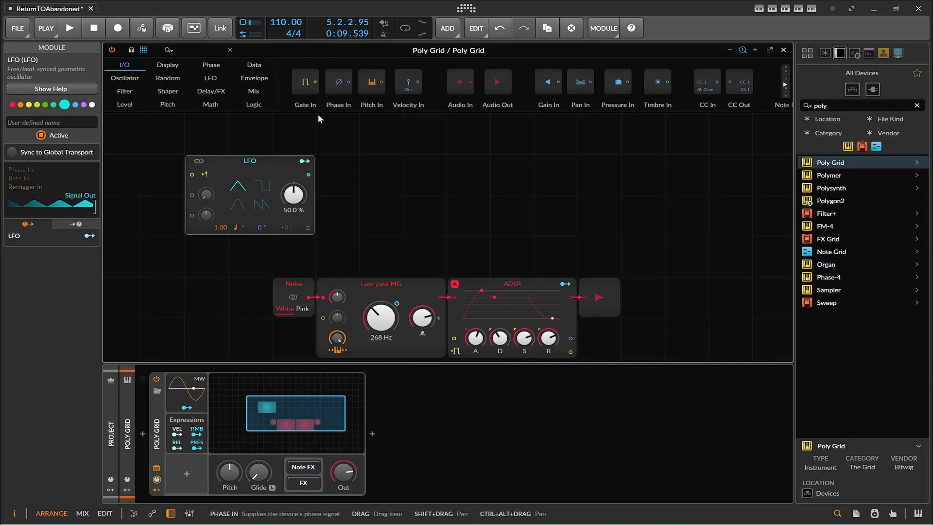
pyautogui.moveTo(233, 166); pyautogui.dragTo(307, 162)
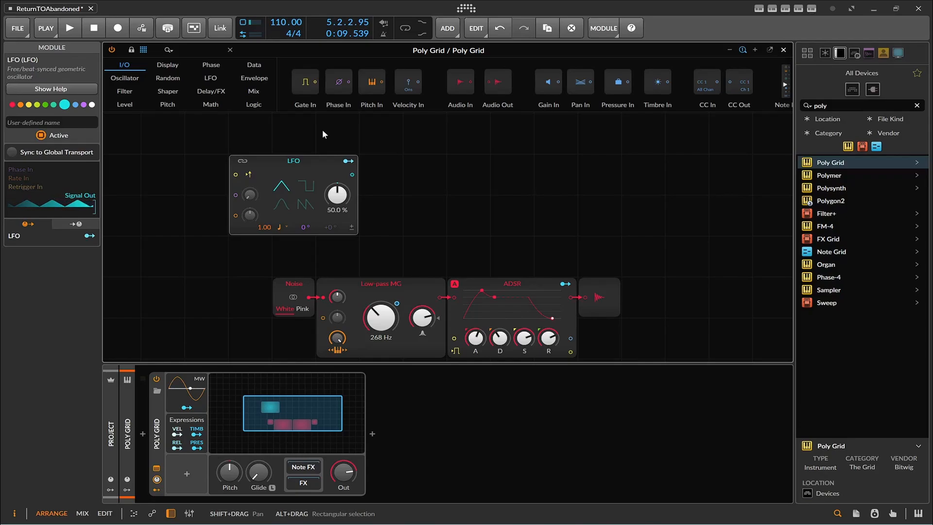
# - Browse the I/O, Logic, Mix and Data module categories
pyautogui.hscroll(3, 452, 100)
pyautogui.hscroll(4, 452, 100)
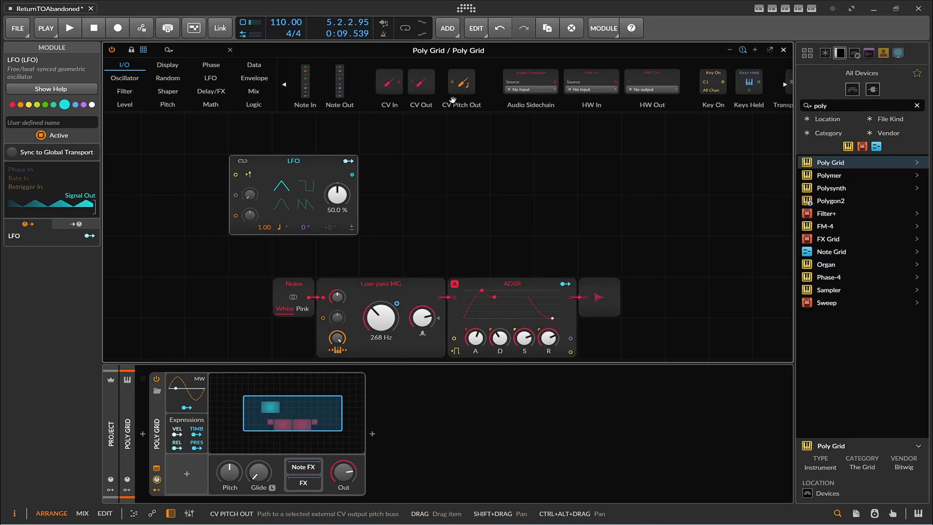
pyautogui.hscroll(-7, 452, 99)
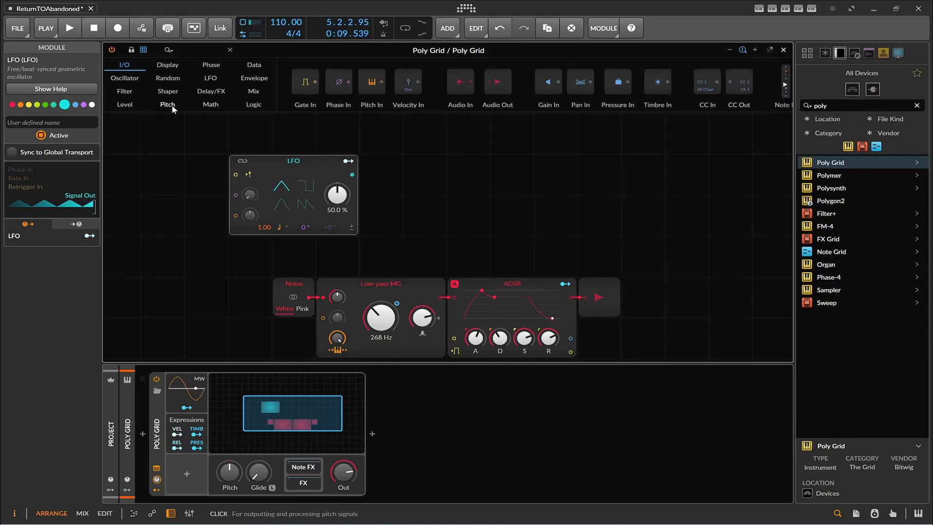
pyautogui.click(249, 104)
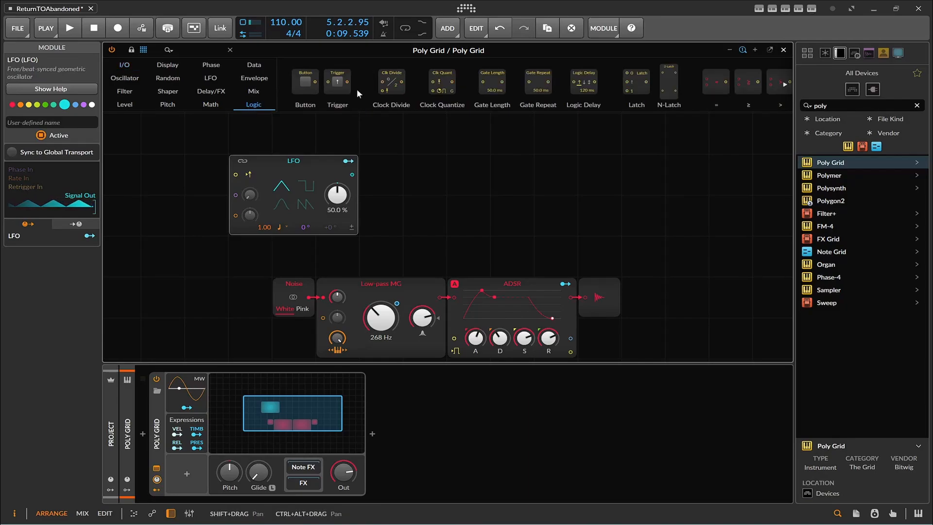
pyautogui.hscroll(1, 358, 92)
pyautogui.click(253, 90)
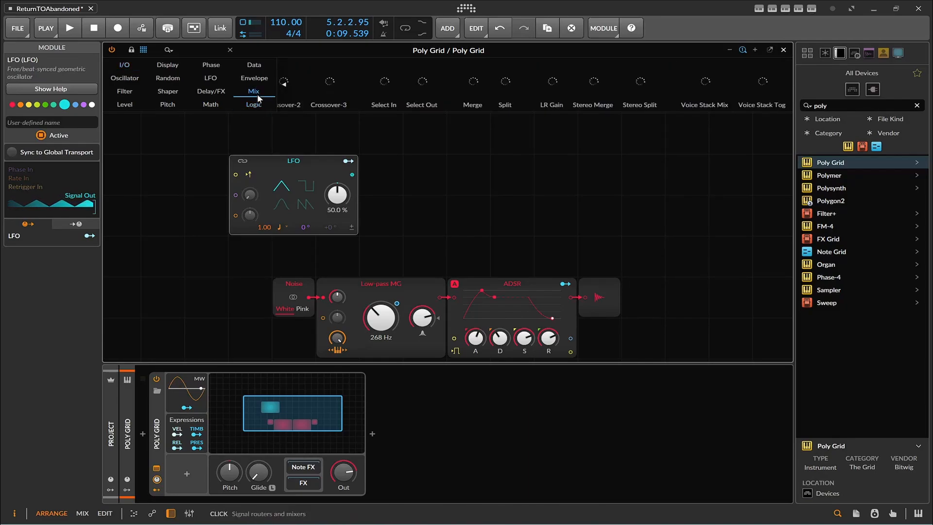
pyautogui.hscroll(2, 290, 83)
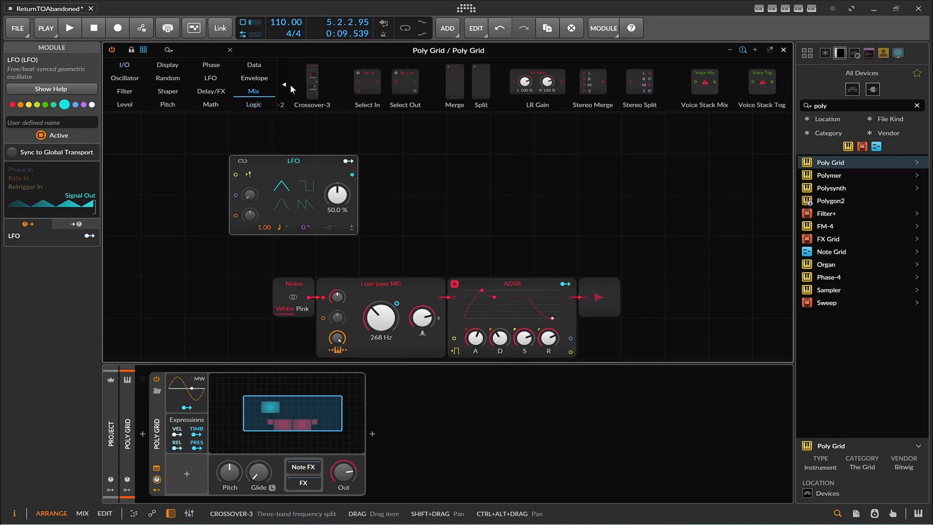
pyautogui.click(254, 65)
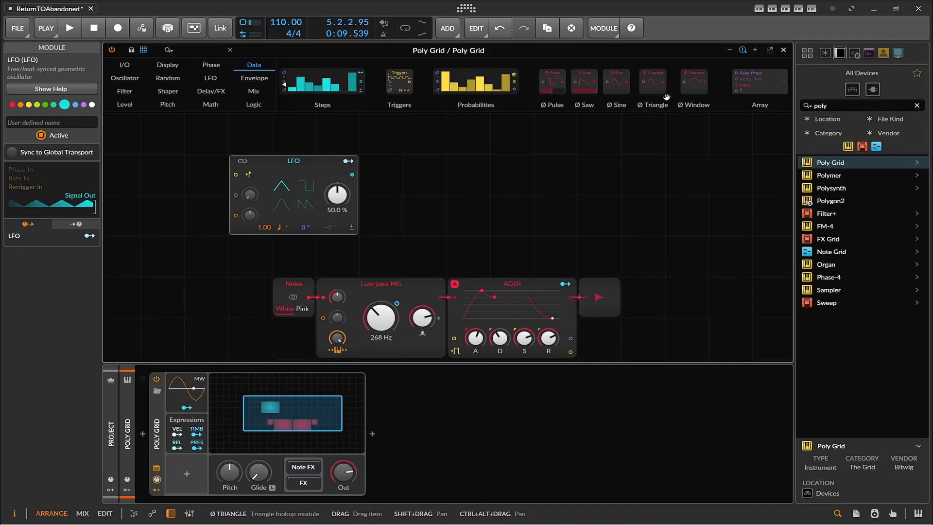
# - Insert a Ø Pulse module feeding the LFO's phase input and map the LFO to the Low-pass MG cutoff by 18.80 st
pyautogui.moveTo(552, 82); pyautogui.dragTo(249, 175)
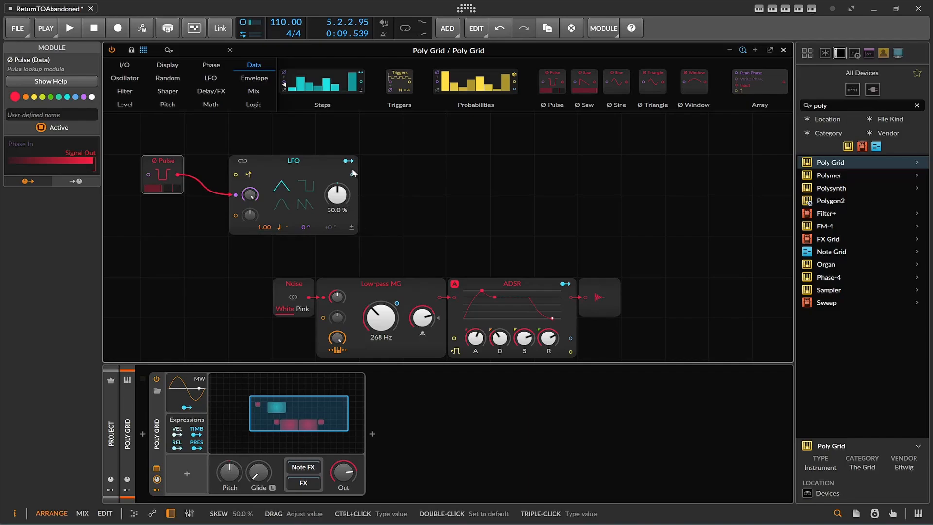
pyautogui.click(372, 313)
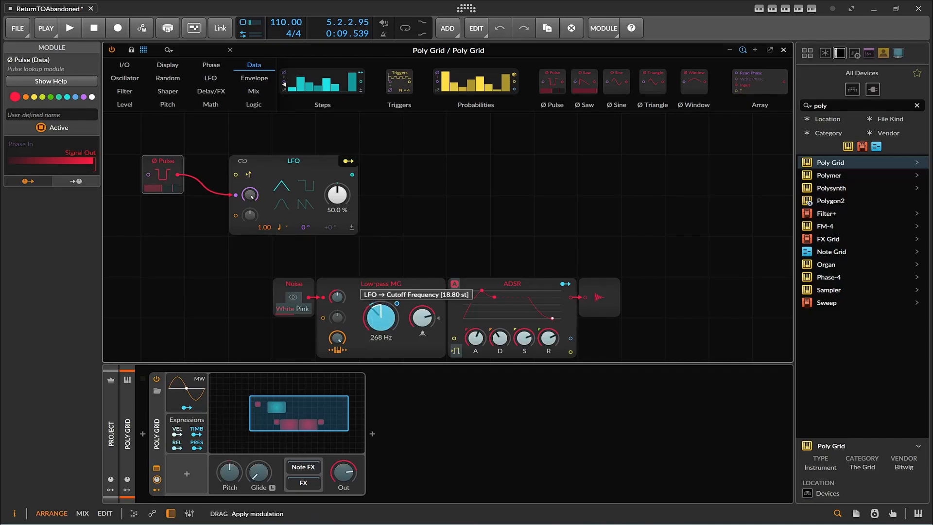
pyautogui.click(348, 160)
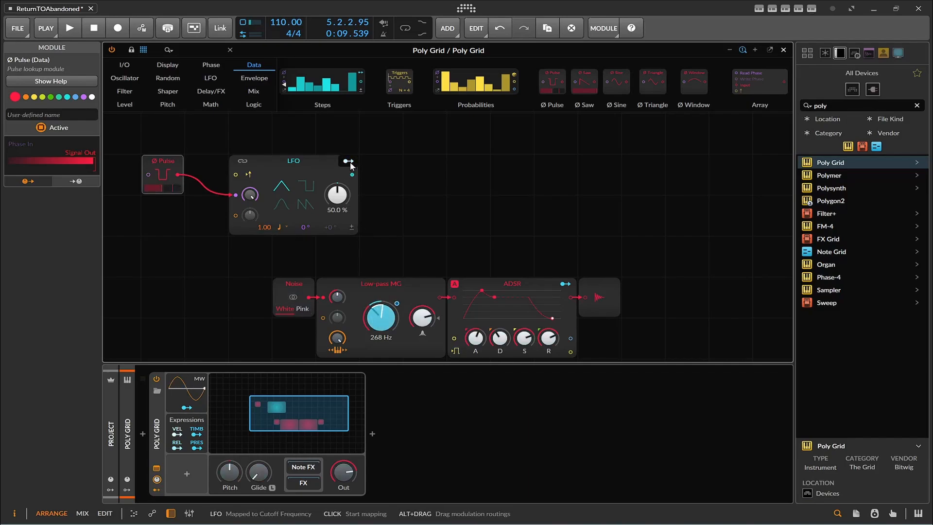
# - Insert a Phase In module from the I/O category and patch it into the Ø Pulse module's phase input
pyautogui.click(124, 65)
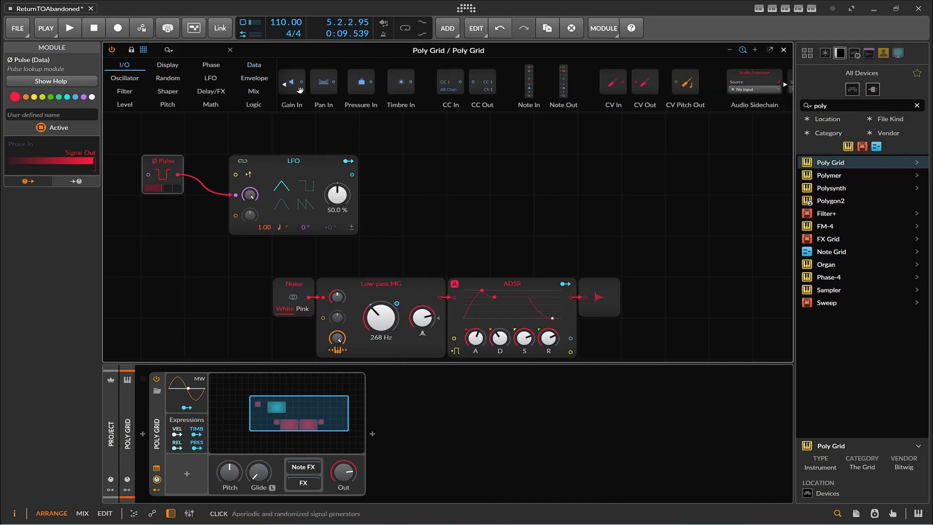
pyautogui.moveTo(338, 83); pyautogui.dragTo(241, 177)
pyautogui.click(270, 169)
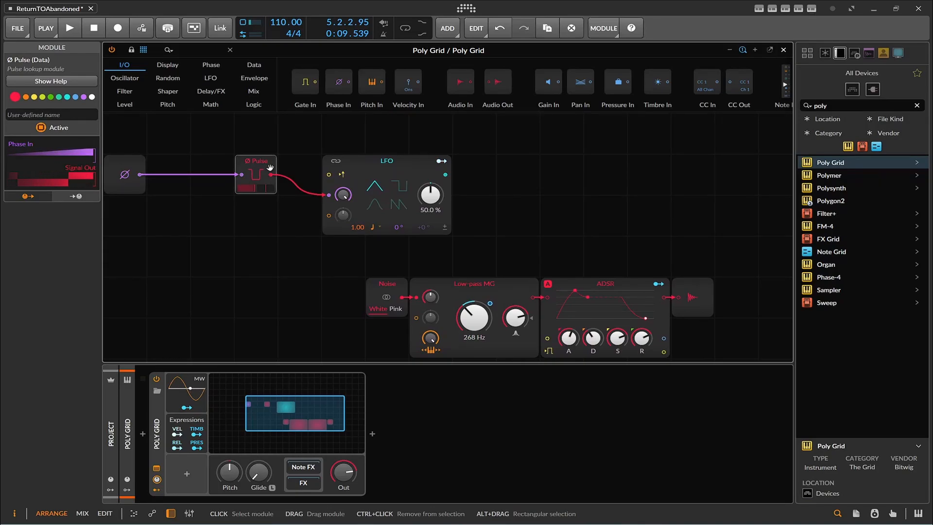
# - Switch the LFO rate to bar units and set it to 4.00 bar
pyautogui.click(372, 226)
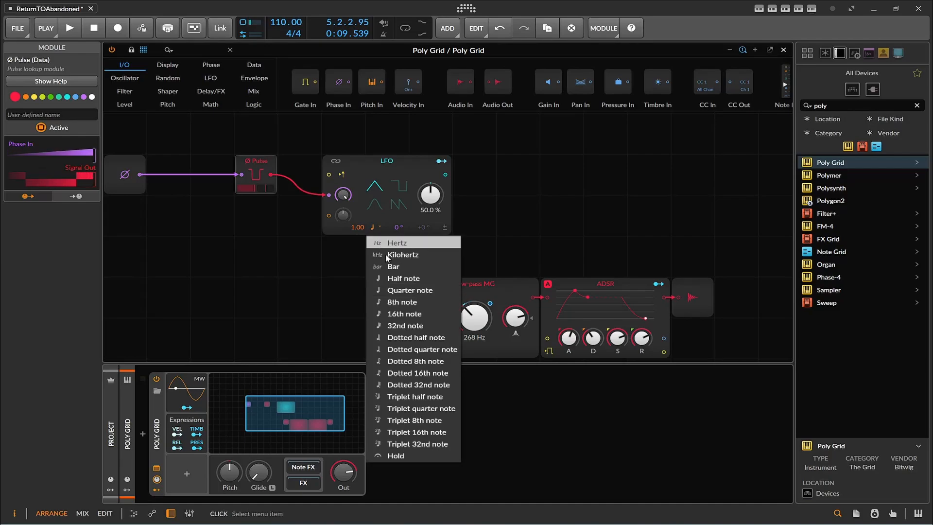
pyautogui.click(397, 268)
pyautogui.moveTo(357, 227); pyautogui.dragTo(358, 213)
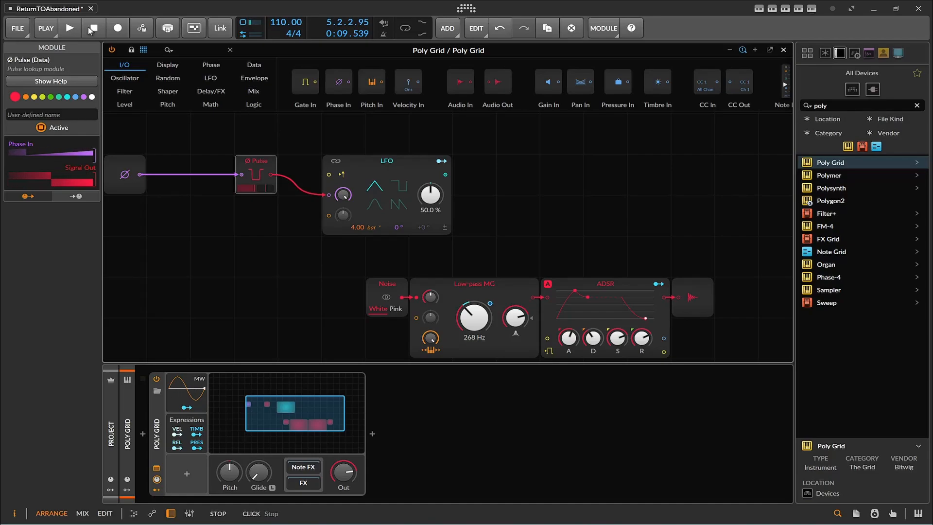
# - Start playback and set the Ø Pulse module's pulse width to about 63%
pyautogui.click(73, 29)
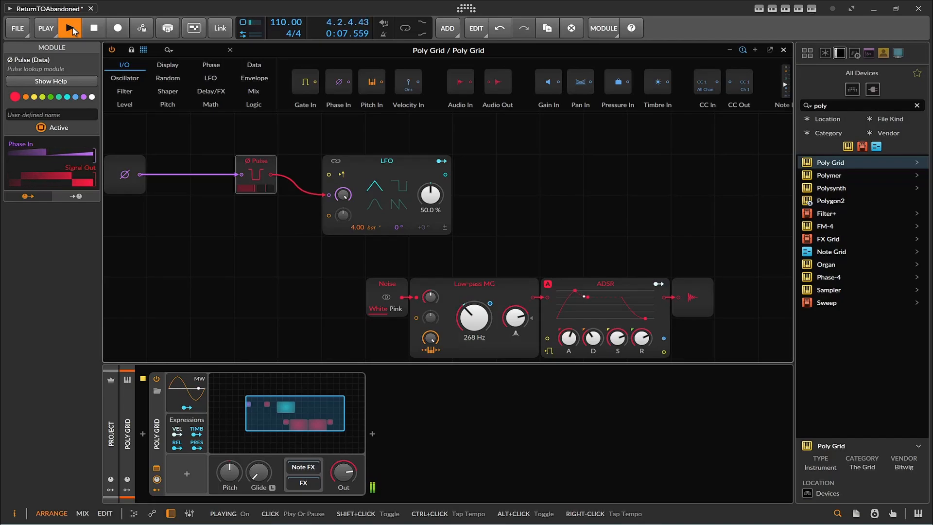
pyautogui.moveTo(241, 189); pyautogui.dragTo(266, 185)
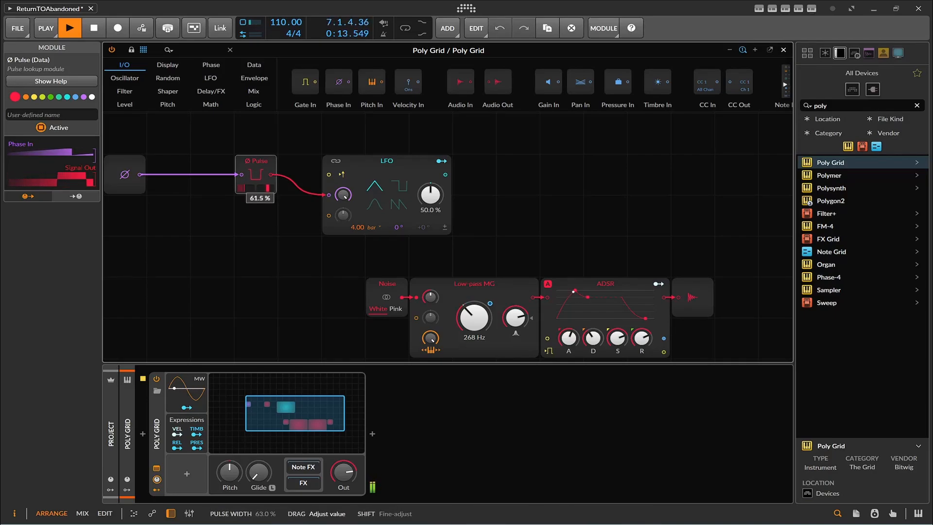
# - Set the LFO's phase modulation amount to 21.2% and its pulse width to 54.0%
pyautogui.moveTo(343, 195); pyautogui.dragTo(343, 184)
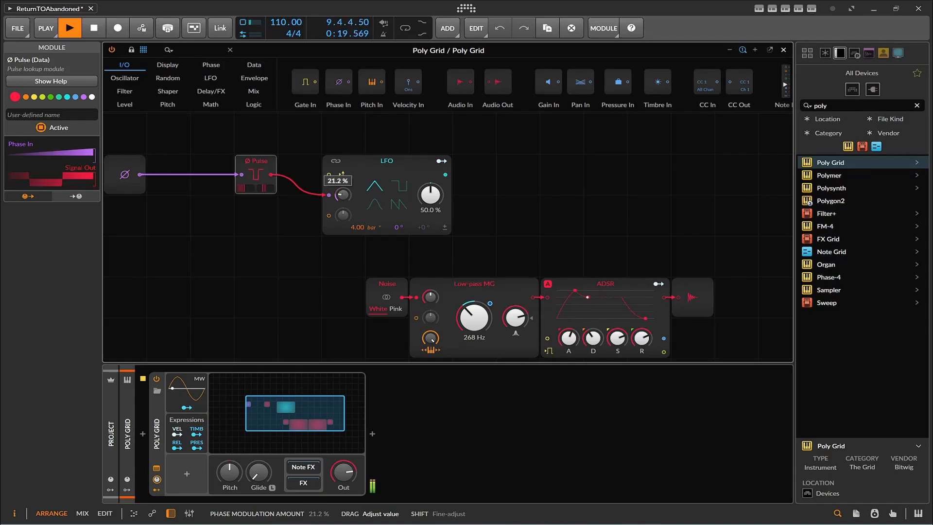
pyautogui.moveTo(430, 195); pyautogui.dragTo(430, 192)
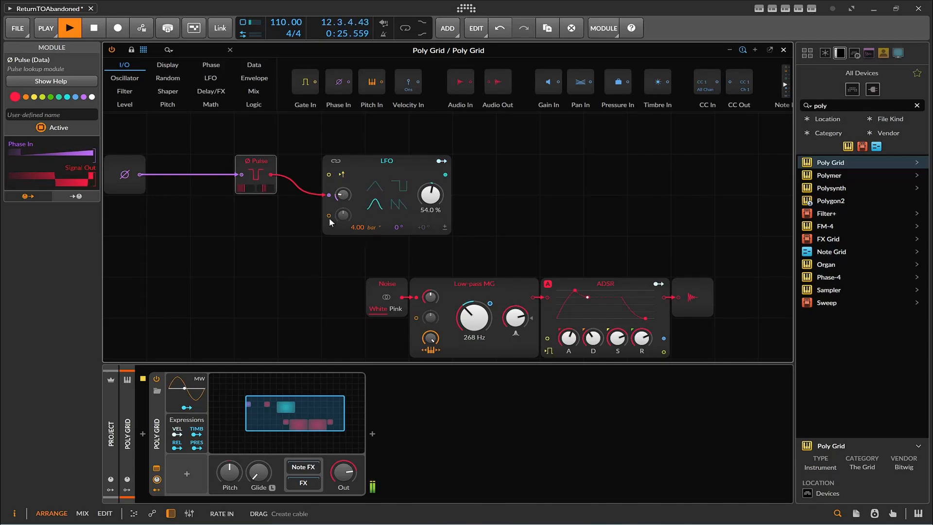
pyautogui.moveTo(342, 216)
pyautogui.mouseDown()
pyautogui.moveTo(343, 187)
pyautogui.moveTo(343, 209)
pyautogui.moveTo(358, 196)
pyautogui.moveTo(343, 202)
pyautogui.mouseUp()
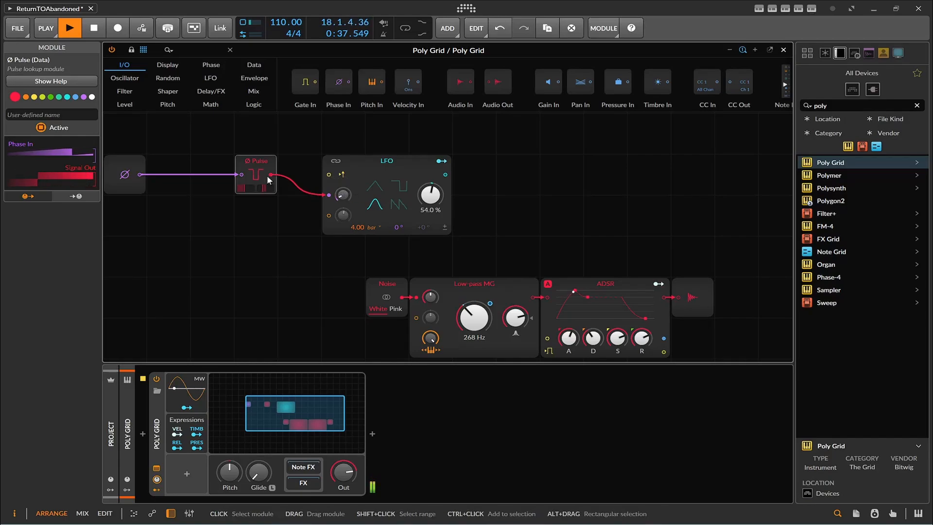
# - Delete the Ø Pulse module and set the LFO's pulse width to 53.6%
pyautogui.press('Delete')
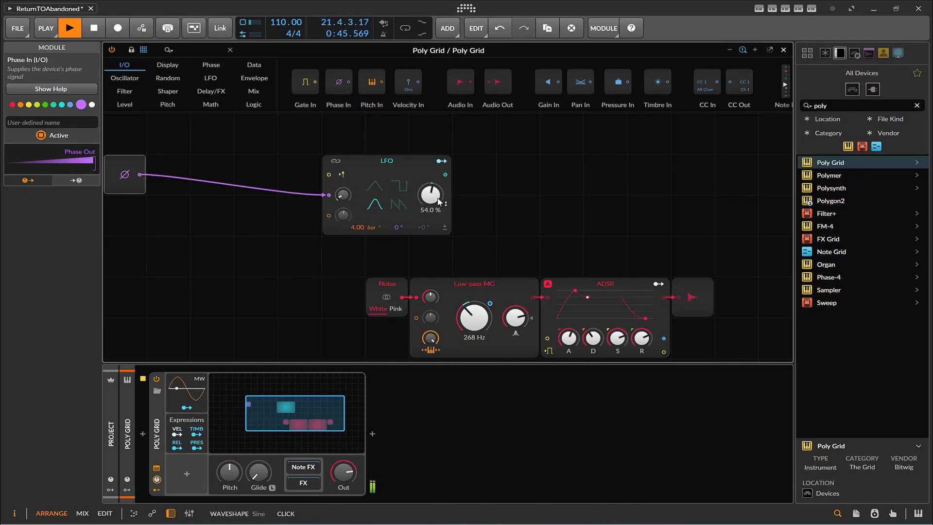
pyautogui.moveTo(439, 201); pyautogui.dragTo(439, 197)
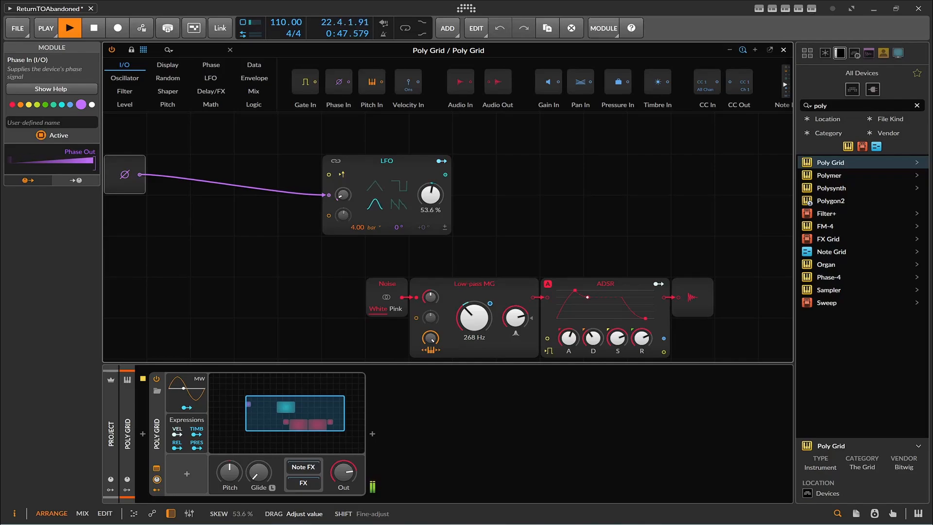
pyautogui.moveTo(342, 194); pyautogui.dragTo(346, 197)
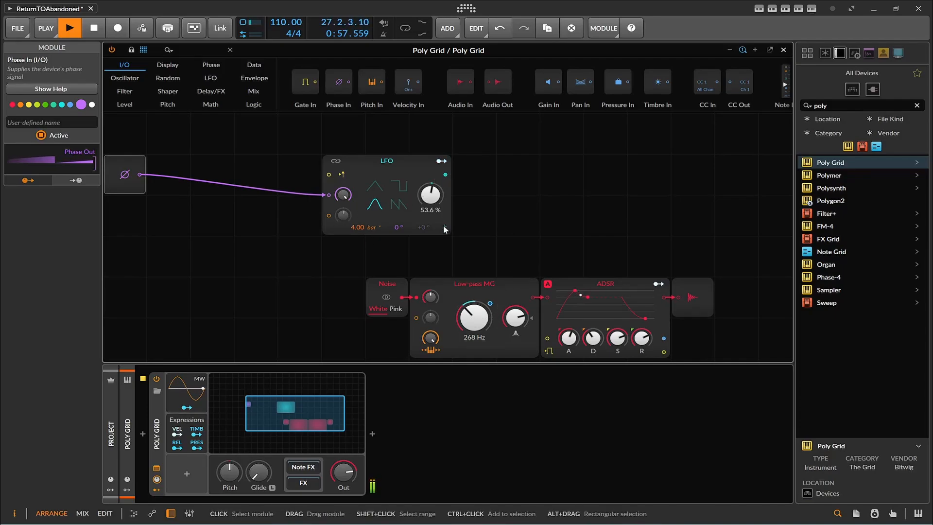
# - Set the LFO's modulation amount on the Low-pass MG cutoff to 13.11
pyautogui.click(469, 318)
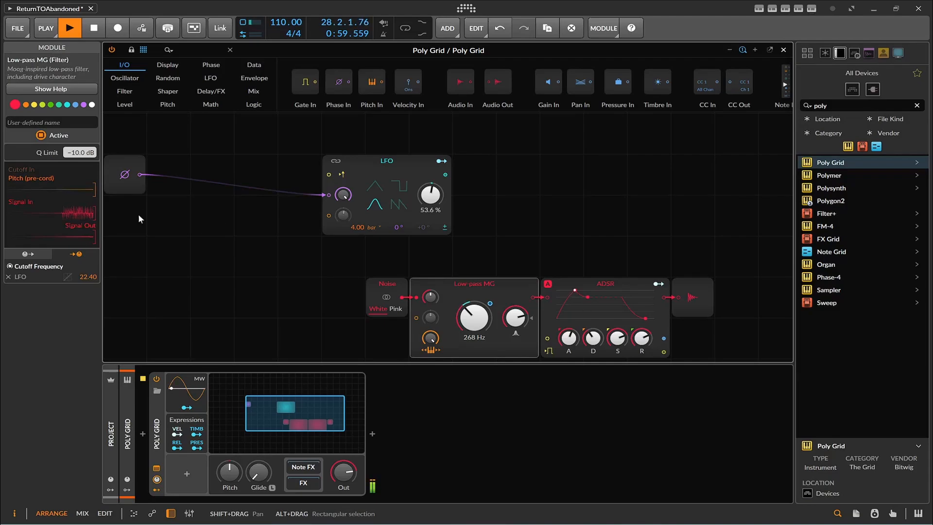
pyautogui.click(414, 168)
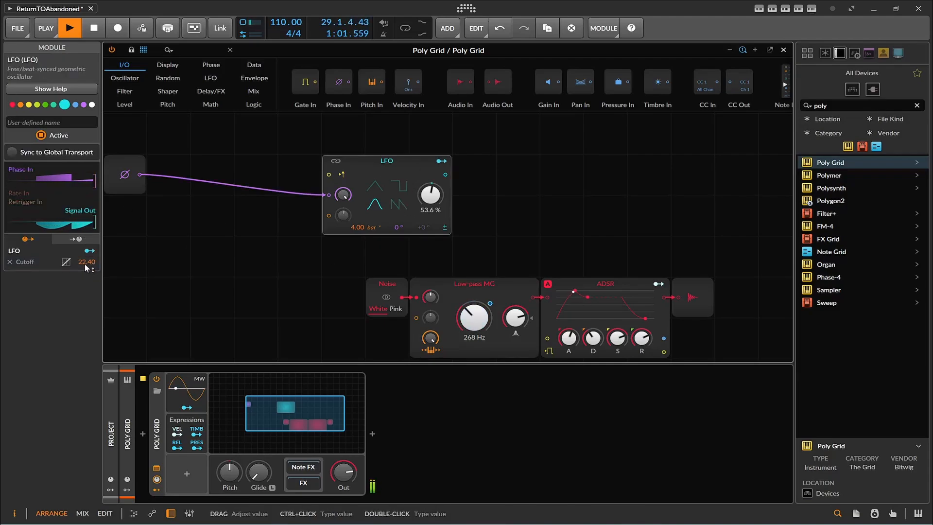
pyautogui.moveTo(87, 267); pyautogui.dragTo(86, 277)
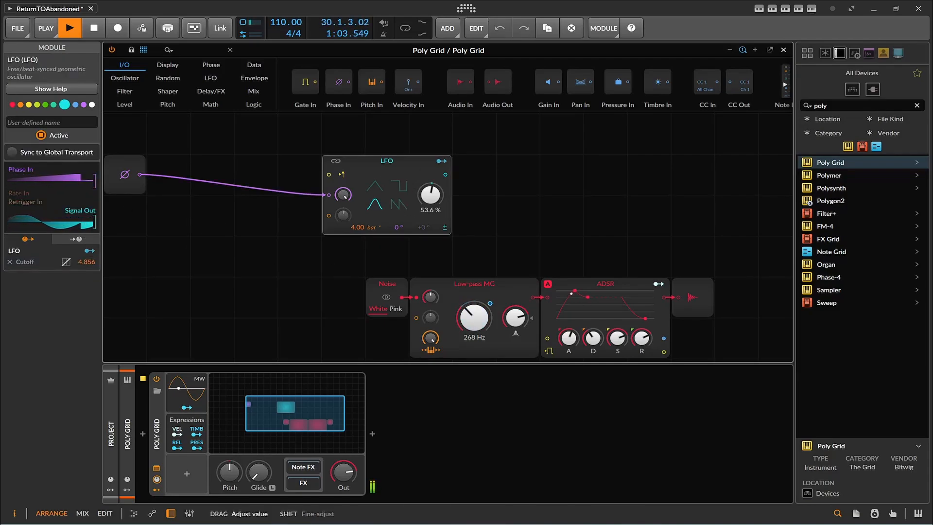
pyautogui.moveTo(86, 267); pyautogui.dragTo(86, 261)
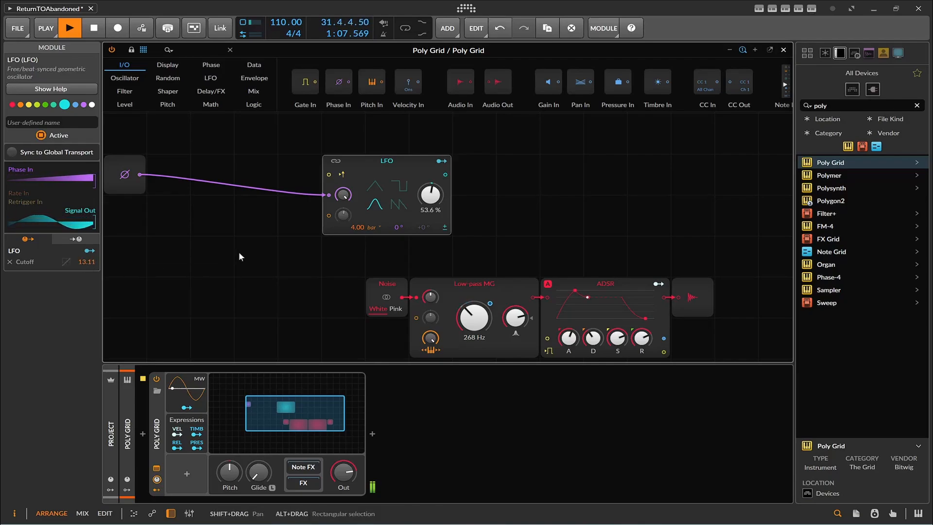
# - Delete the LFO and Phase In modules from the grid and stop playback
pyautogui.click(389, 181)
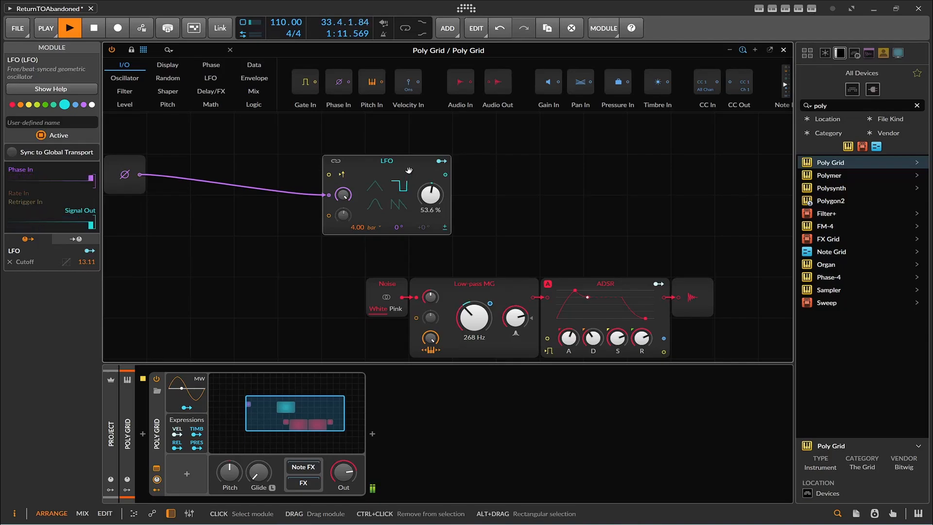
pyautogui.press('Delete')
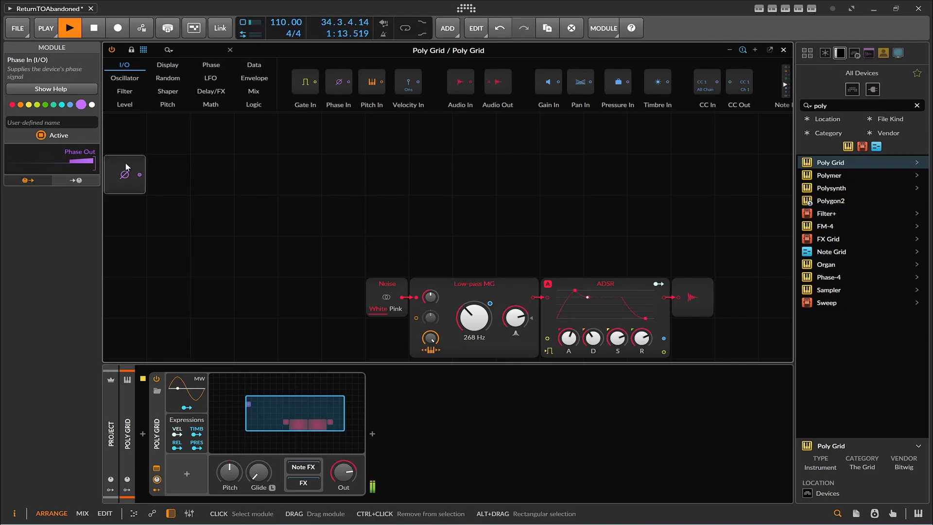
pyautogui.press('Delete')
pyautogui.press('space')
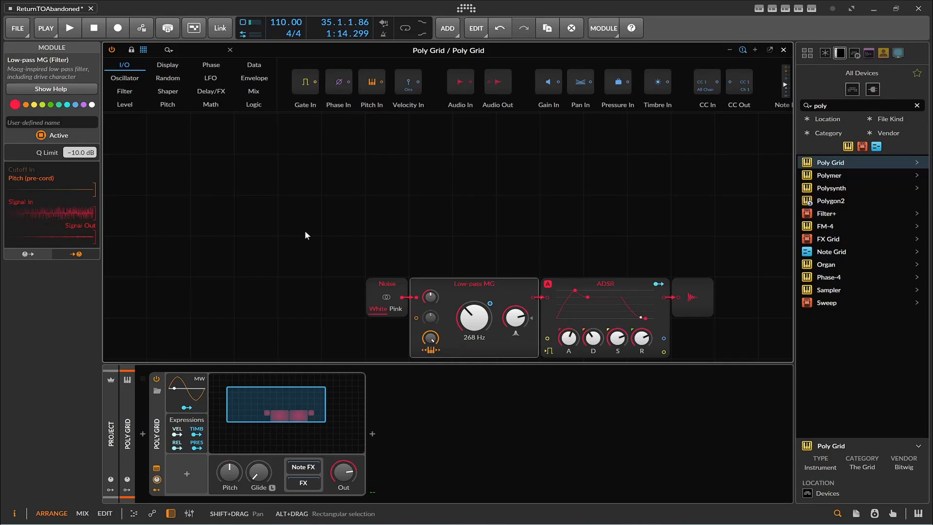
# - Add an LFO modulator to the Poly Grid device
pyautogui.click(183, 468)
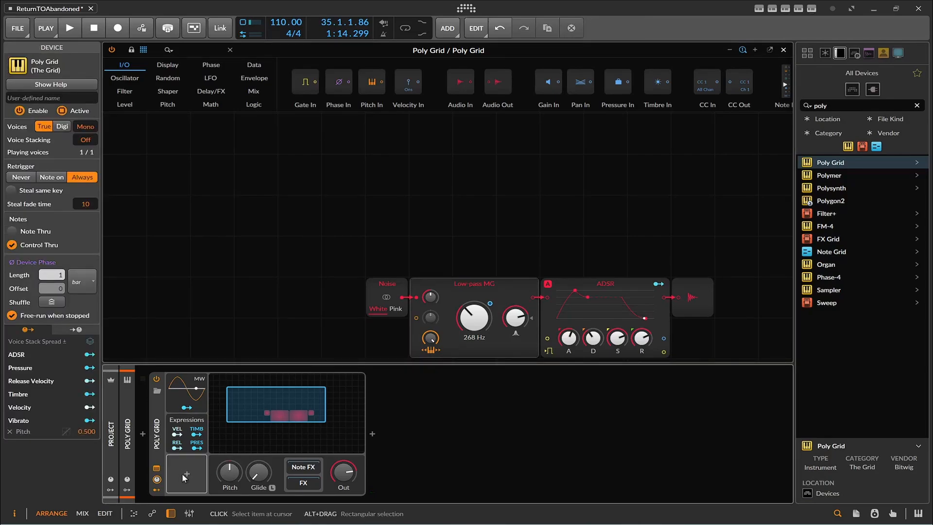
pyautogui.click(183, 473)
pyautogui.scroll(-2, 339, 314)
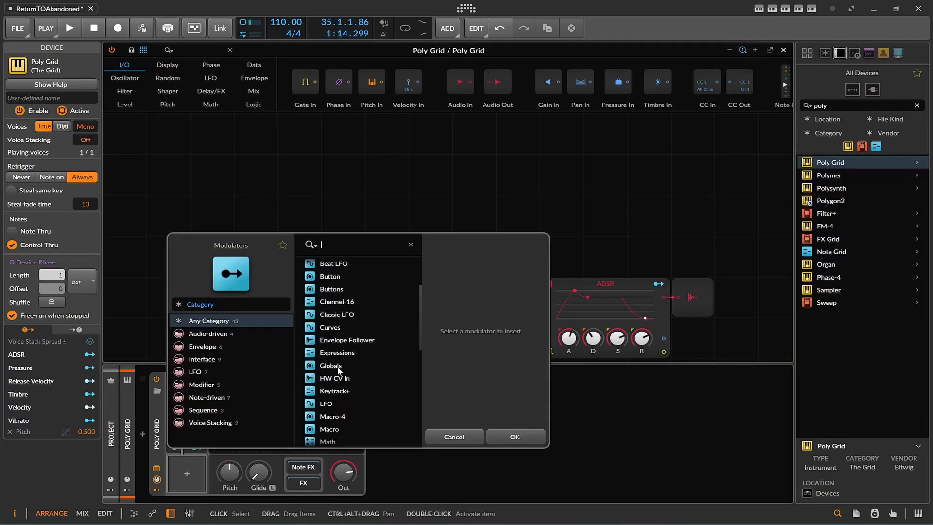
pyautogui.click(346, 403)
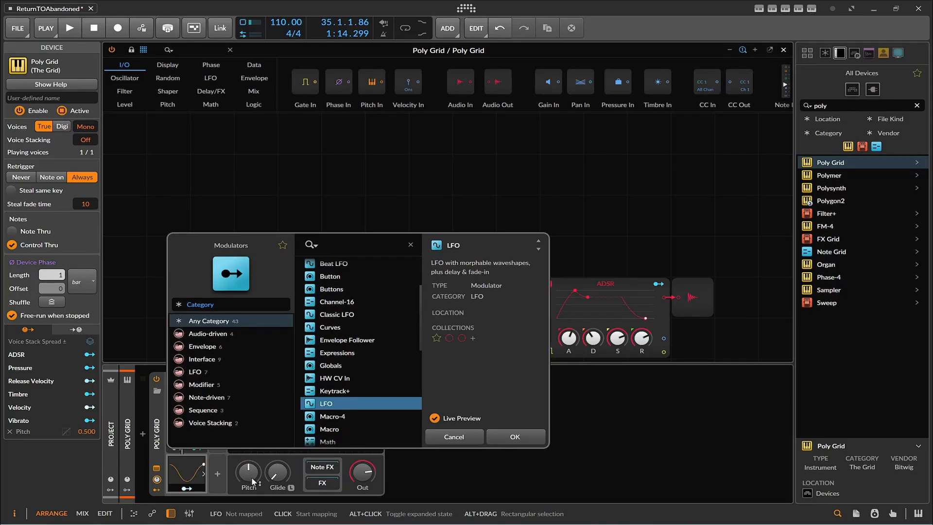
pyautogui.click(502, 437)
# - Map the LFO modulator to the Low-pass MG cutoff by 11.20 and start playback
pyautogui.click(187, 488)
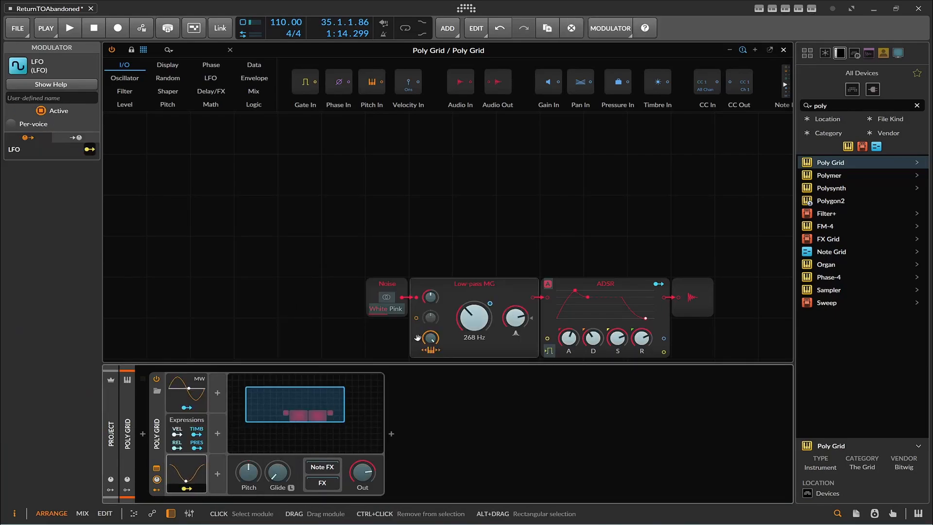
pyautogui.moveTo(474, 317)
pyautogui.mouseDown()
pyautogui.moveTo(473, 291)
pyautogui.moveTo(474, 305)
pyautogui.mouseUp()
pyautogui.click(189, 490)
pyautogui.press('space')
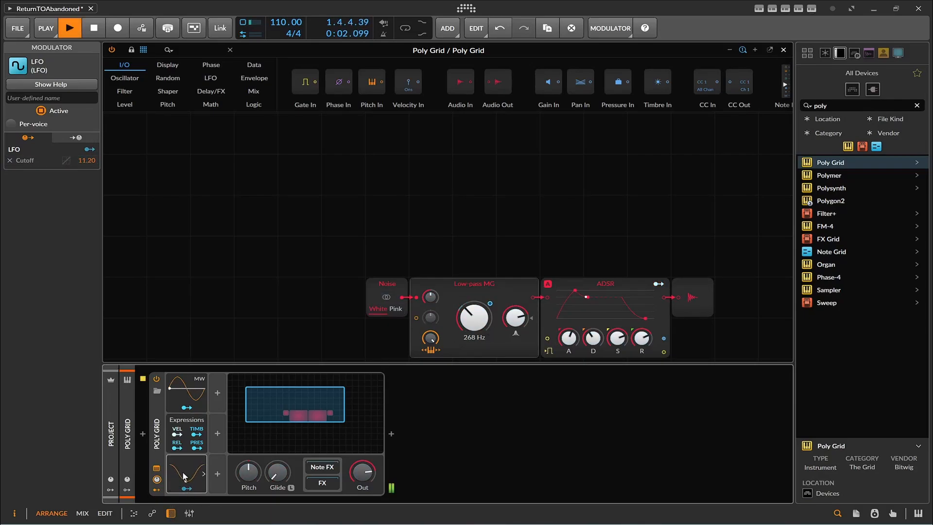
# - Switch the LFO modulator's rate to bar units and set it to about 2.99 bar
pyautogui.click(202, 473)
pyautogui.click(276, 397)
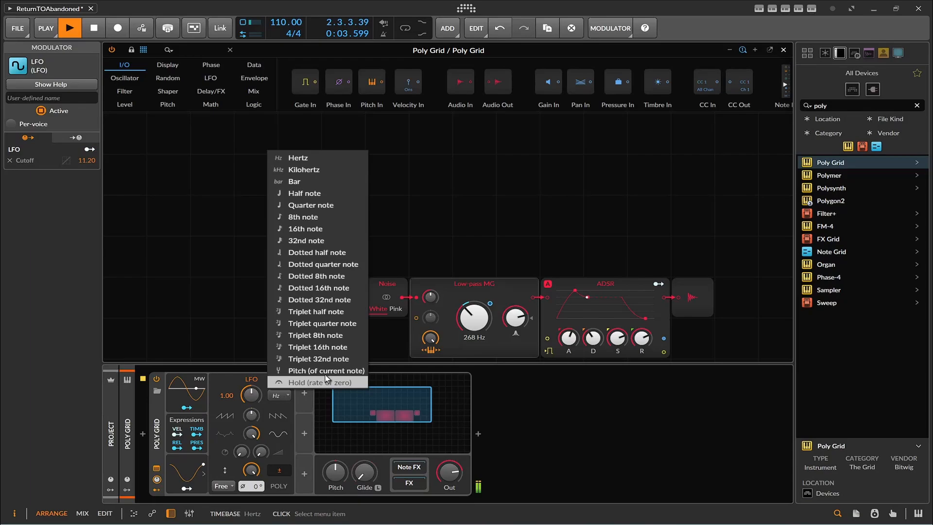
pyautogui.click(287, 178)
pyautogui.moveTo(240, 404); pyautogui.dragTo(240, 390)
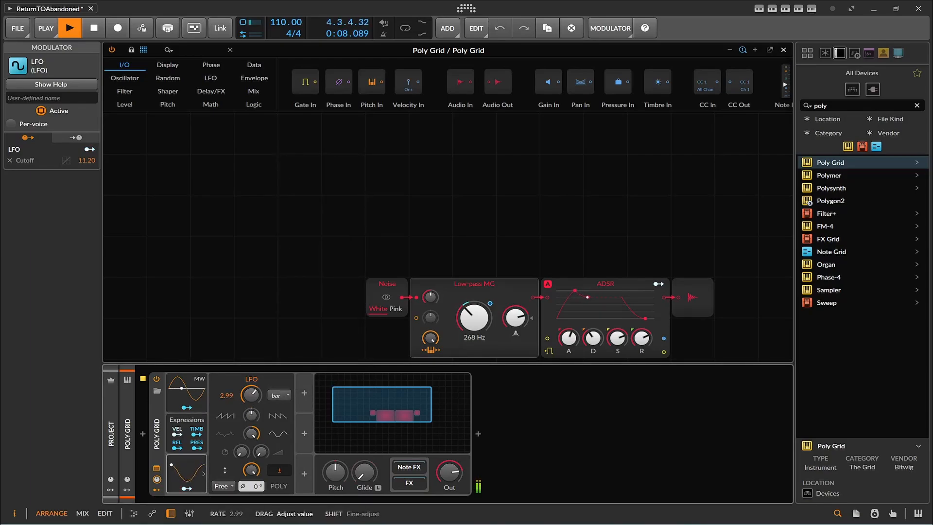
pyautogui.click(192, 471)
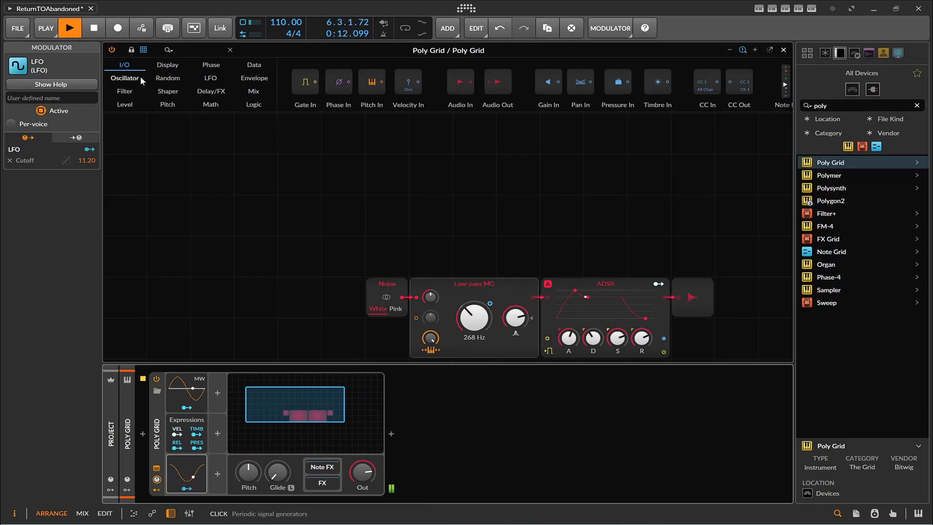
# - Stop playback, close the grid editor and show the Poly Grid track's Mixer Volume automation lane
pyautogui.click(99, 31)
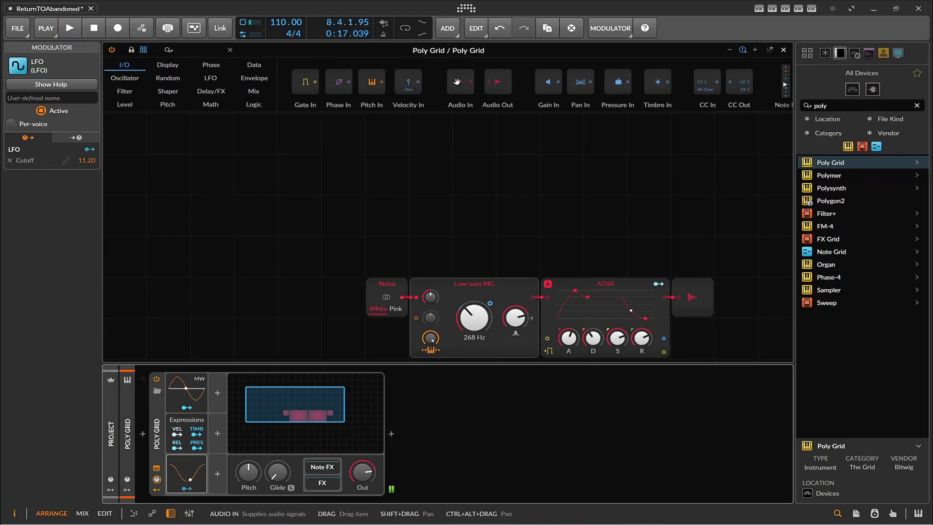
pyautogui.click(783, 50)
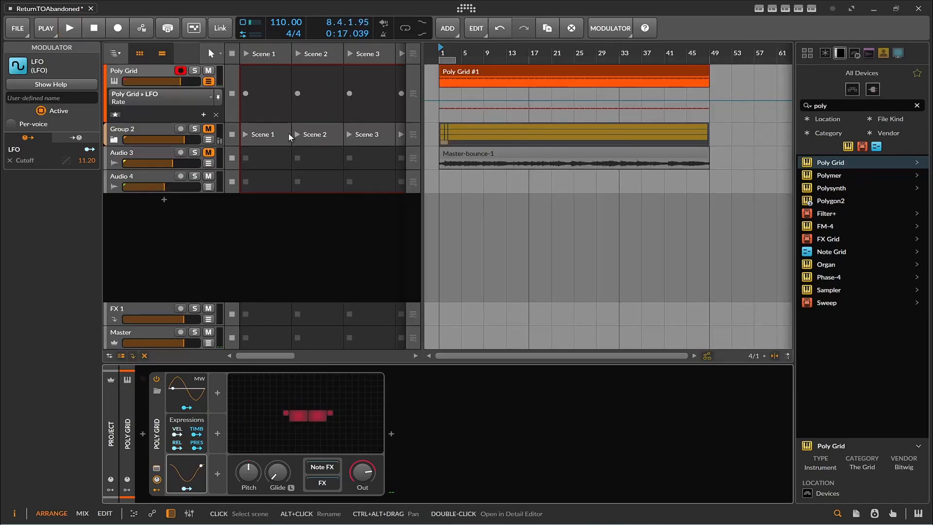
pyautogui.click(160, 97)
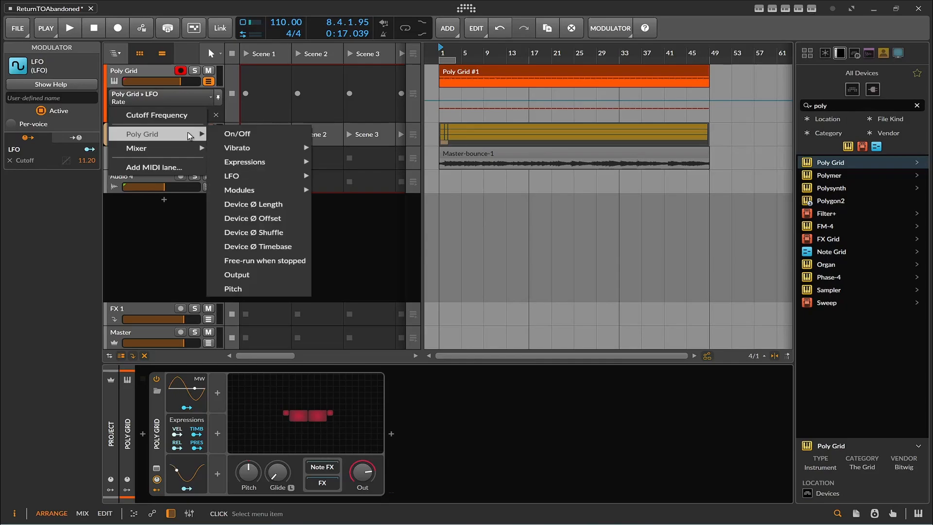
pyautogui.moveTo(185, 152)
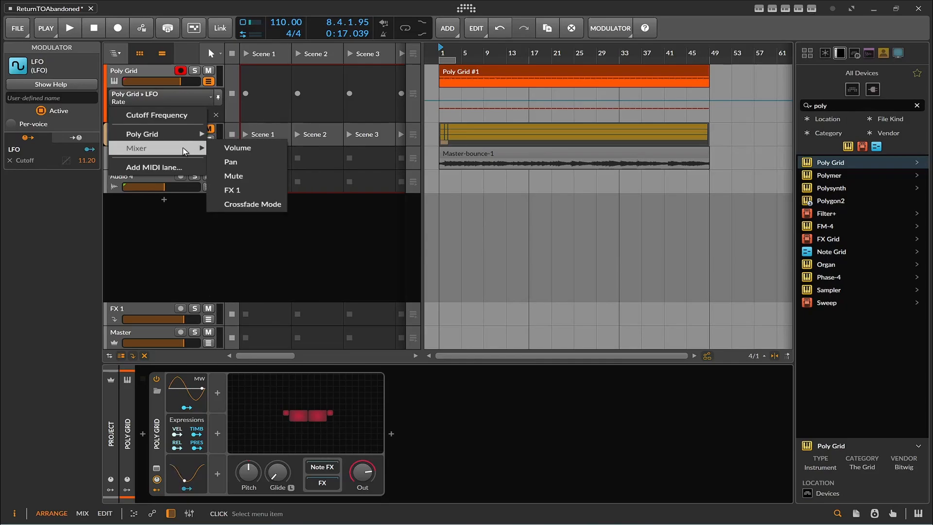
pyautogui.click(237, 148)
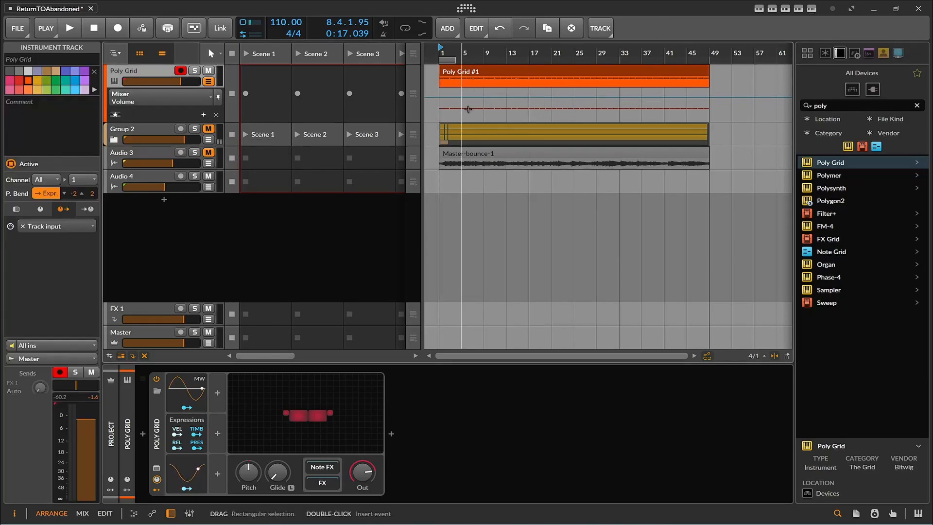
pyautogui.doubleClick(440, 111)
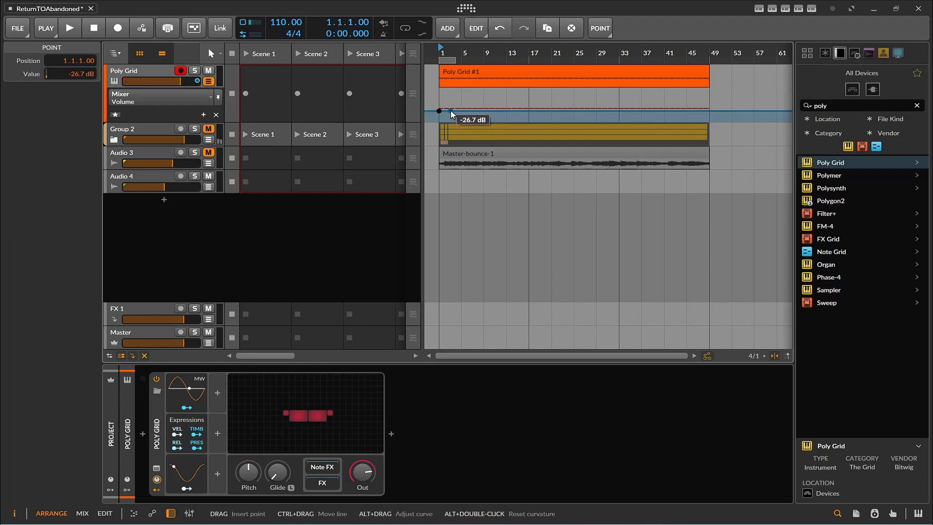
pyautogui.moveTo(451, 111); pyautogui.dragTo(498, 114)
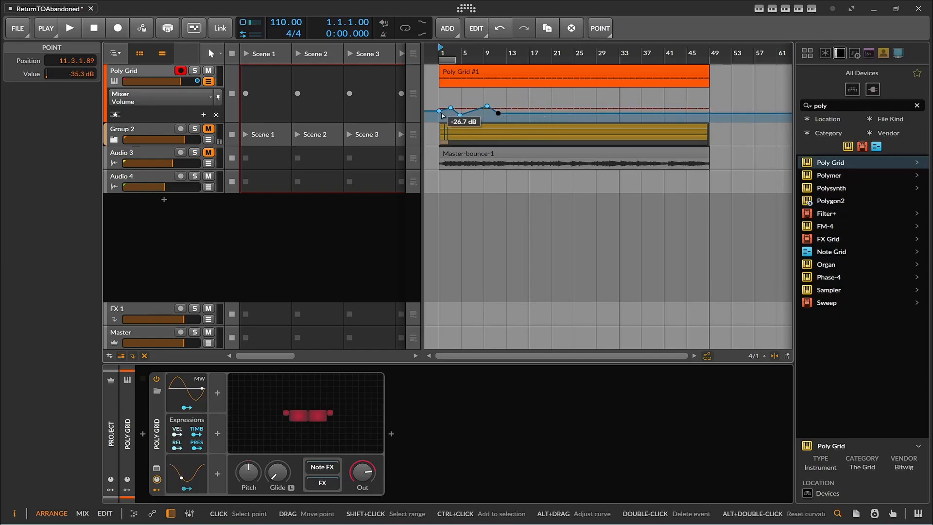
pyautogui.hotkey('ctrl', 'a')
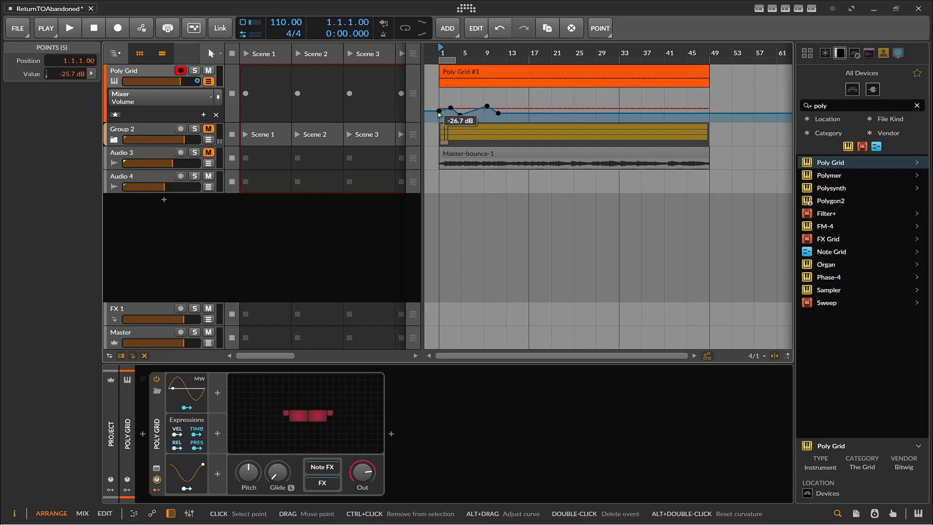
pyautogui.press('Delete')
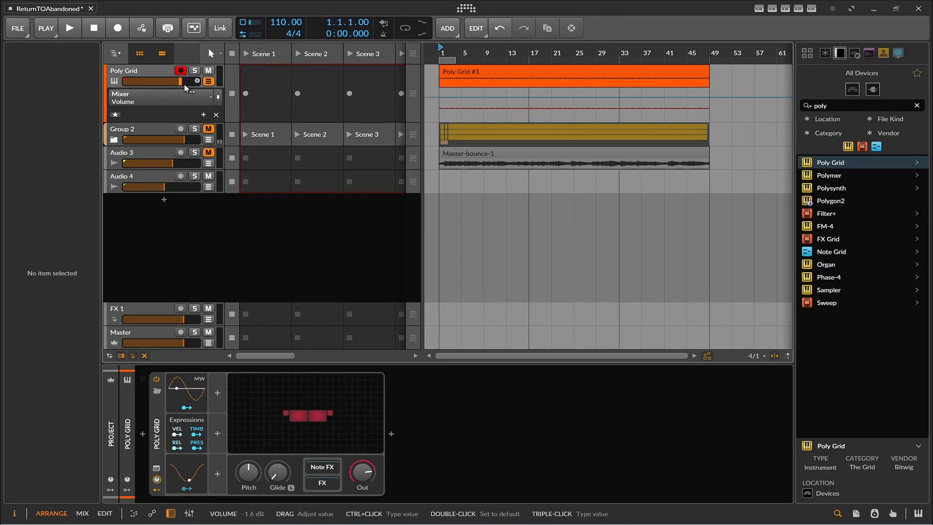
# - Start playback of the arrangement
pyautogui.click(69, 34)
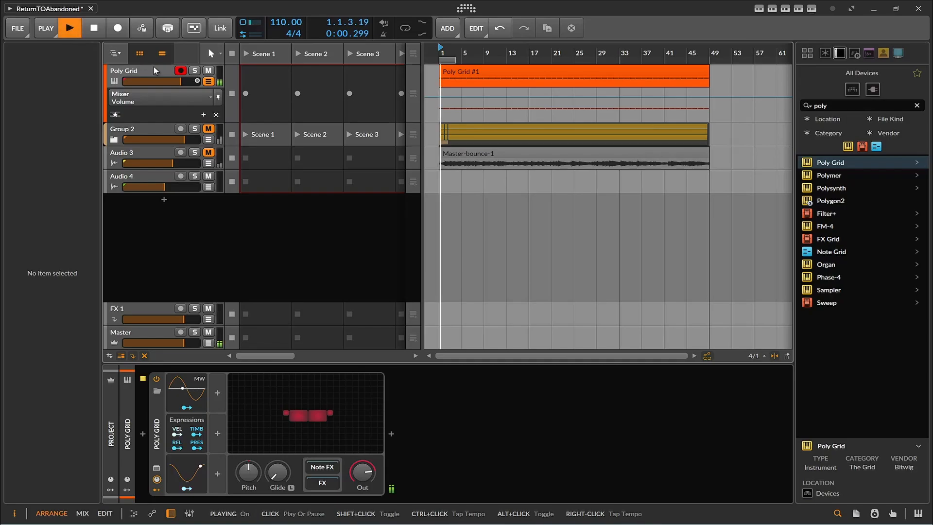
# - Record Mixer Volume automation for the Poly Grid track by moving its volume fader during recorded playback, then stop
pyautogui.click(141, 27)
pyautogui.click(96, 29)
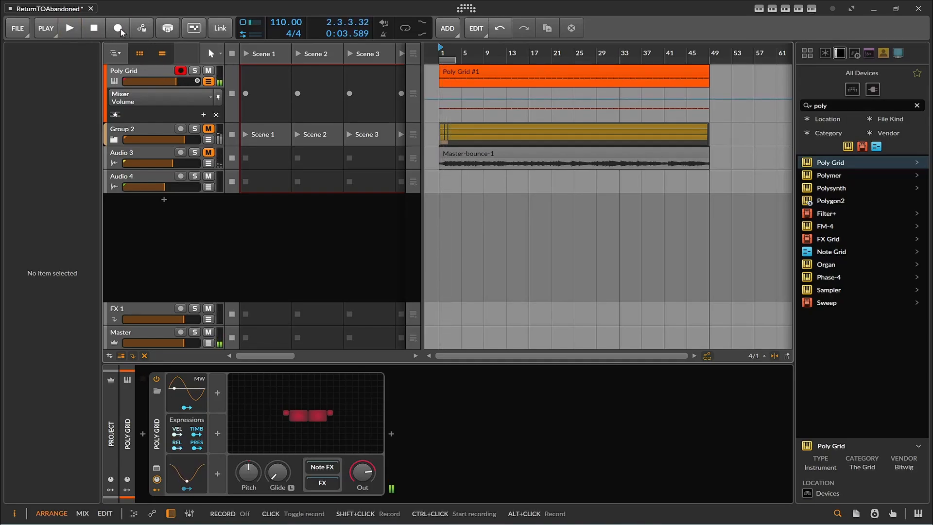
pyautogui.click(118, 28)
pyautogui.click(80, 29)
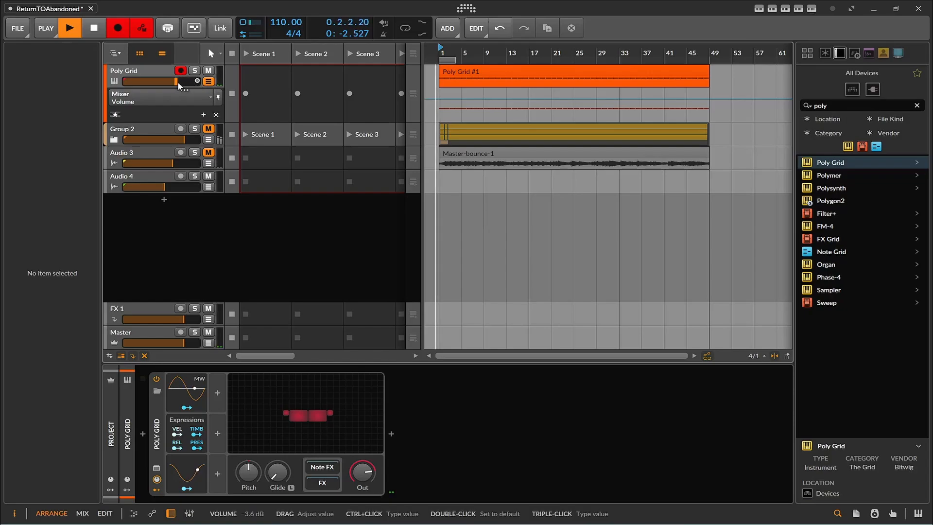
pyautogui.moveTo(176, 83); pyautogui.dragTo(156, 82)
pyautogui.moveTo(153, 81)
pyautogui.mouseDown()
pyautogui.moveTo(186, 82)
pyautogui.moveTo(155, 81)
pyautogui.mouseUp()
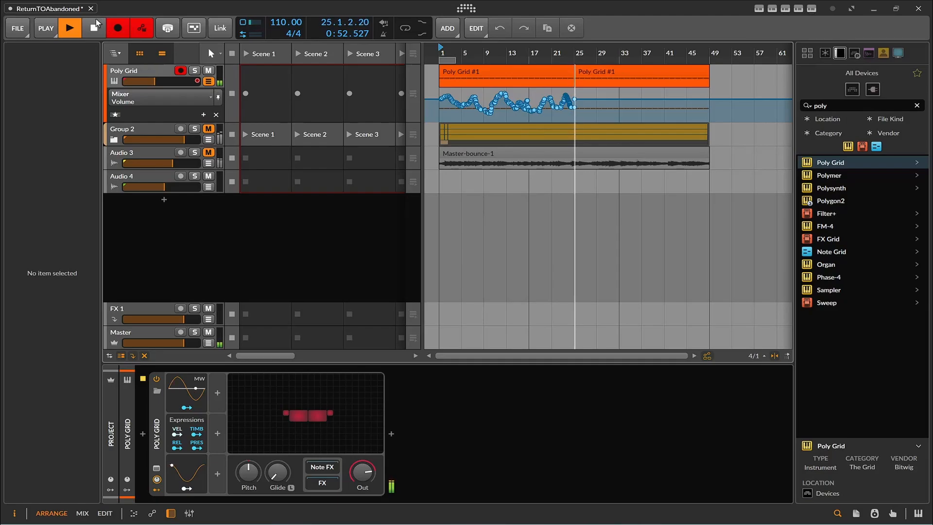
pyautogui.press('space')
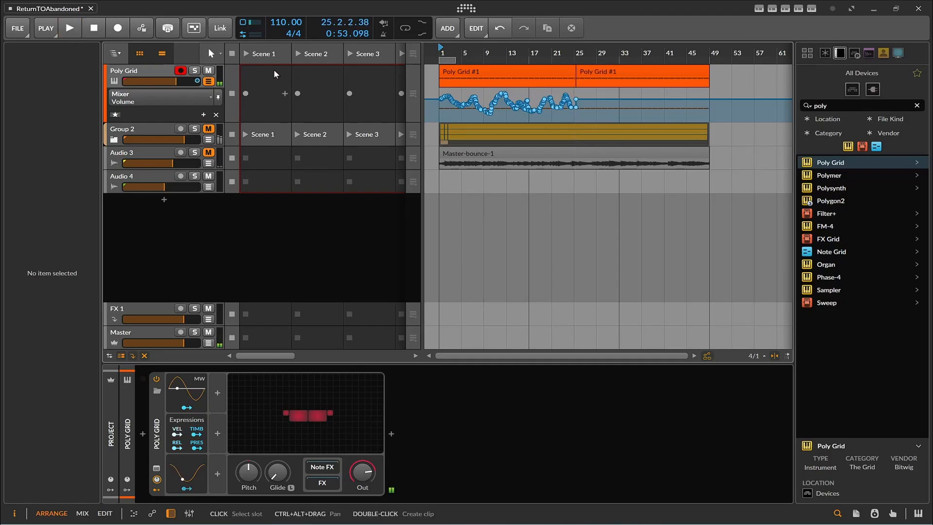
# - Draw the volume automation down to about -45.4 dB at bar 49 and start playback
pyautogui.moveTo(577, 102)
pyautogui.moveTo(577, 102); pyautogui.dragTo(709, 116)
pyautogui.press('space')
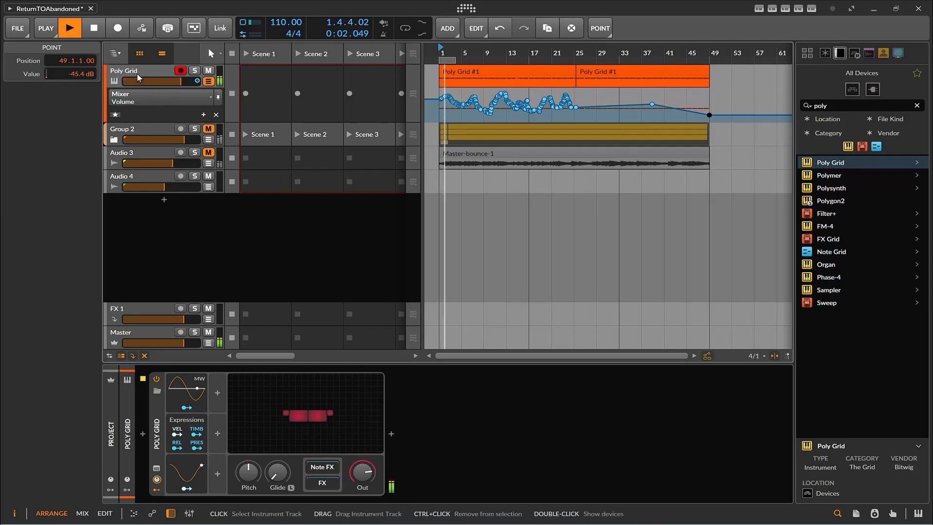
# - Open the grid editor and add a second LFO modulator to the Poly Grid device
pyautogui.press('space')
pyautogui.doubleClick(298, 394)
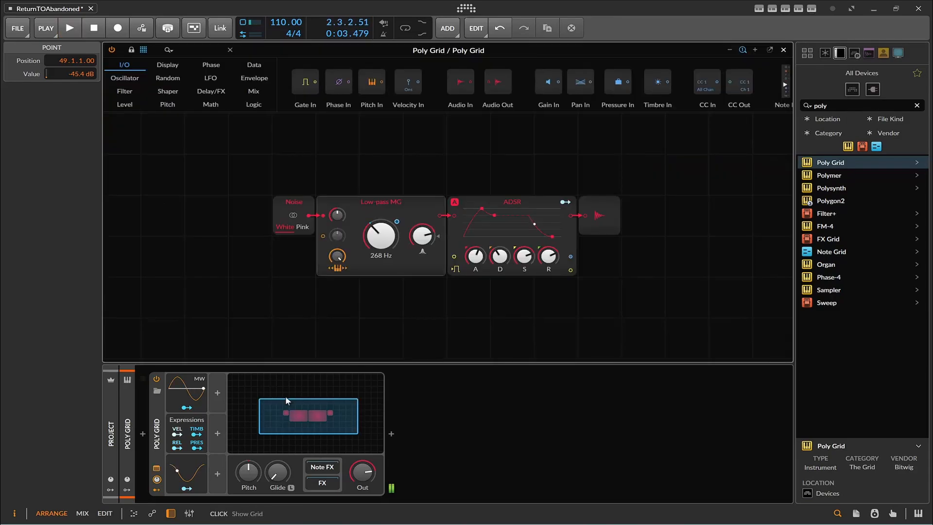
pyautogui.press('space')
pyautogui.click(90, 30)
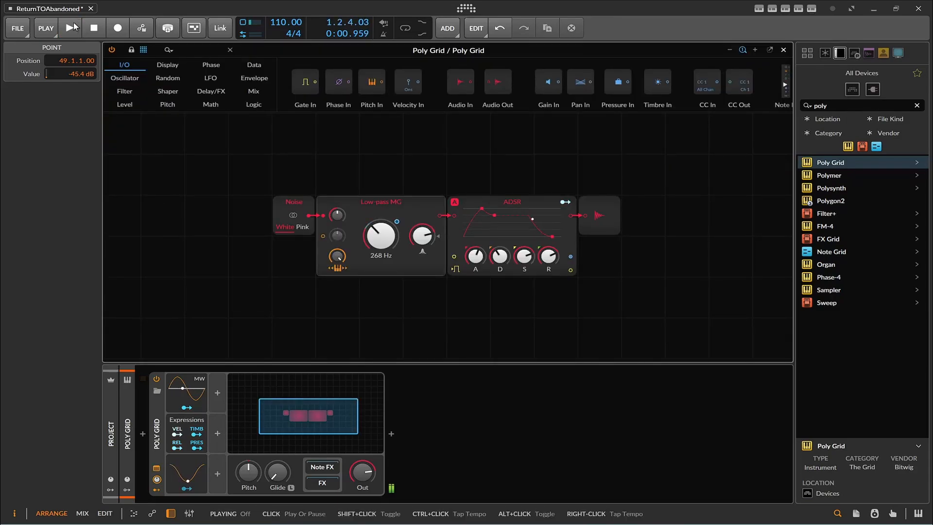
pyautogui.click(88, 32)
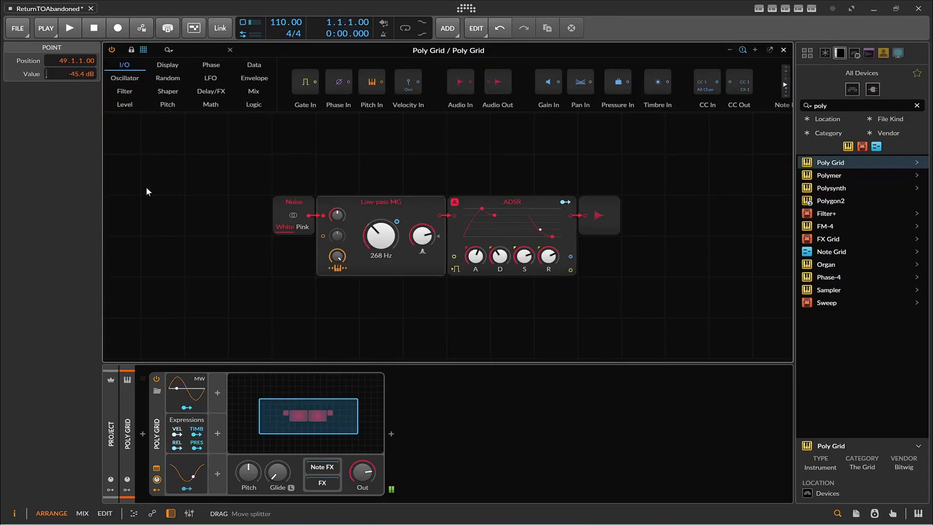
pyautogui.click(217, 473)
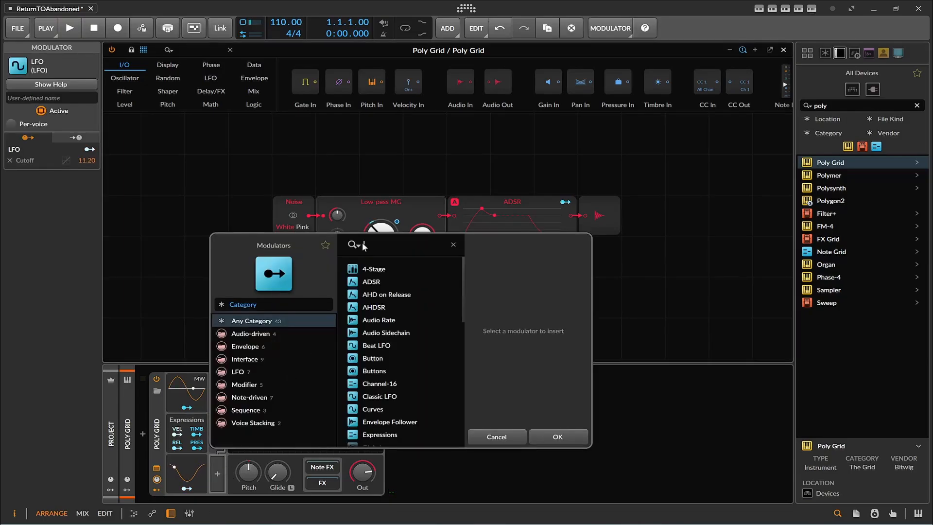
pyautogui.write('lfo')
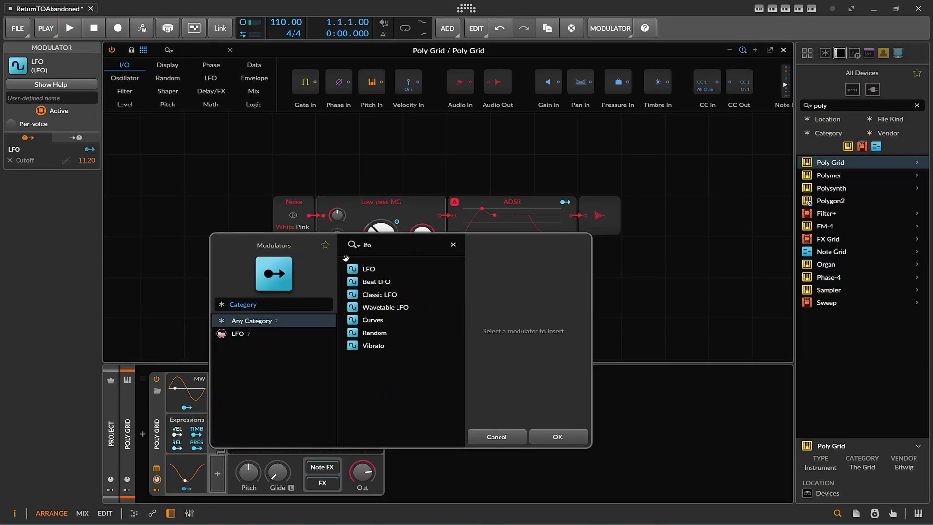
pyautogui.click(369, 269)
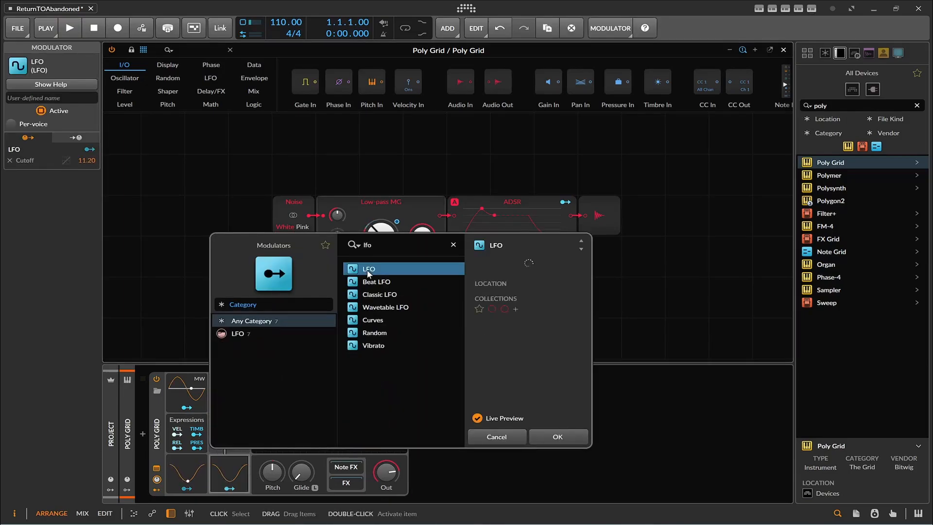
pyautogui.click(538, 439)
# - Set LFO 2's phase to 86°, its rate to 1.87 and its rate unit to Bar
pyautogui.click(228, 474)
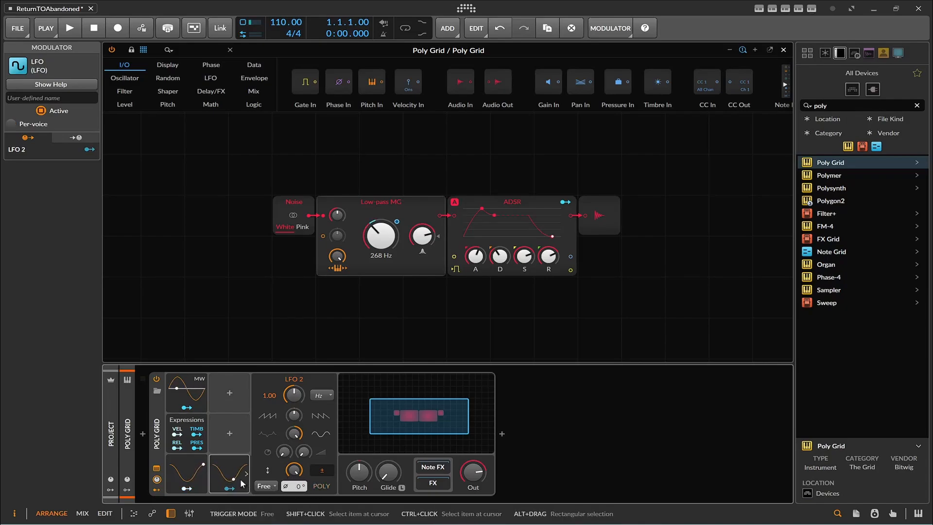
pyautogui.moveTo(284, 486); pyautogui.dragTo(284, 466)
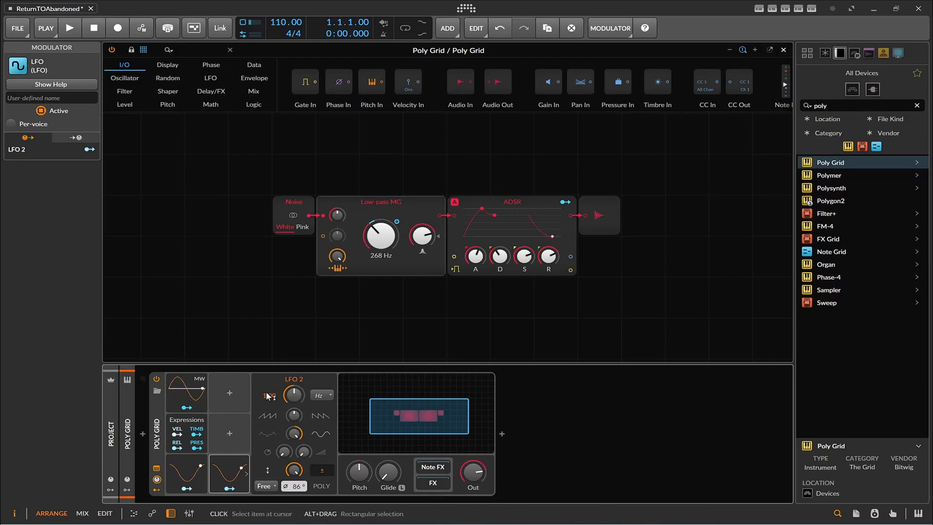
pyautogui.moveTo(266, 391); pyautogui.dragTo(310, 388)
pyautogui.click(311, 389)
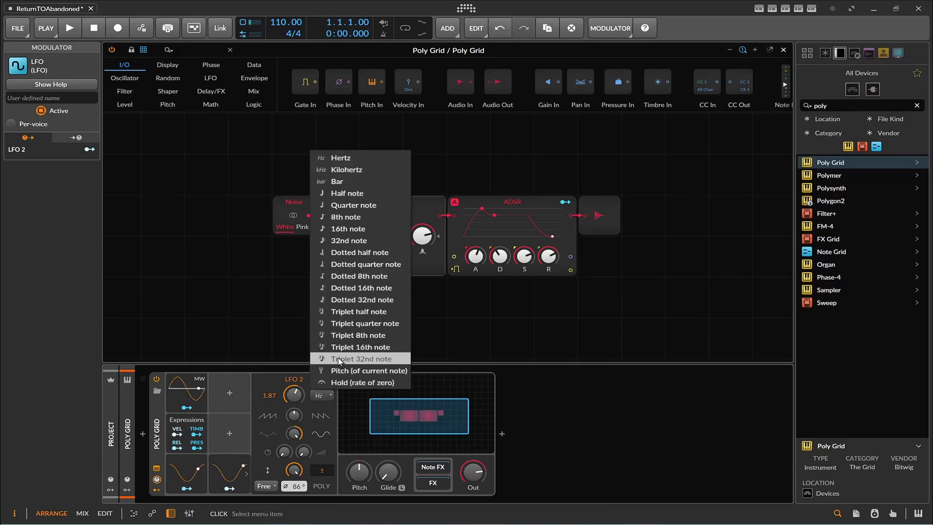
pyautogui.click(342, 188)
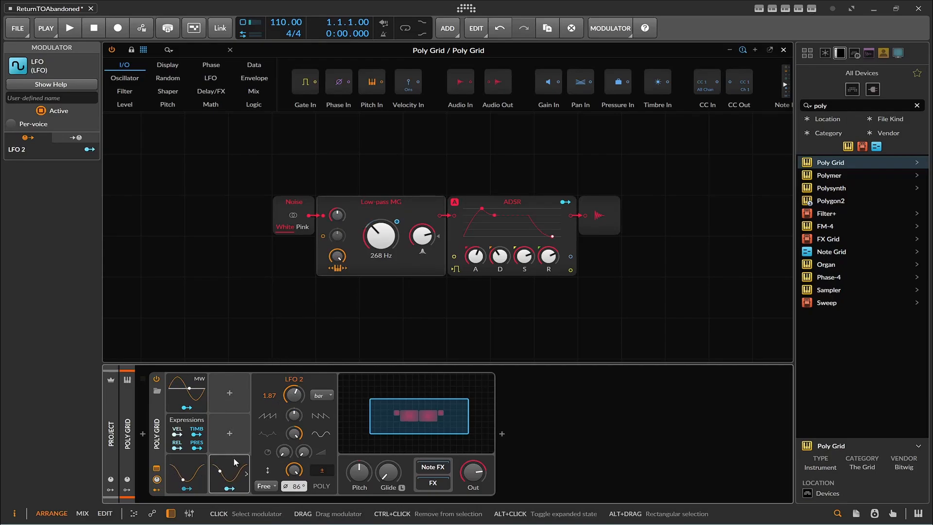
# - Map LFO 2 to the Low-pass MG cutoff by 8.800 and start playback
pyautogui.click(230, 488)
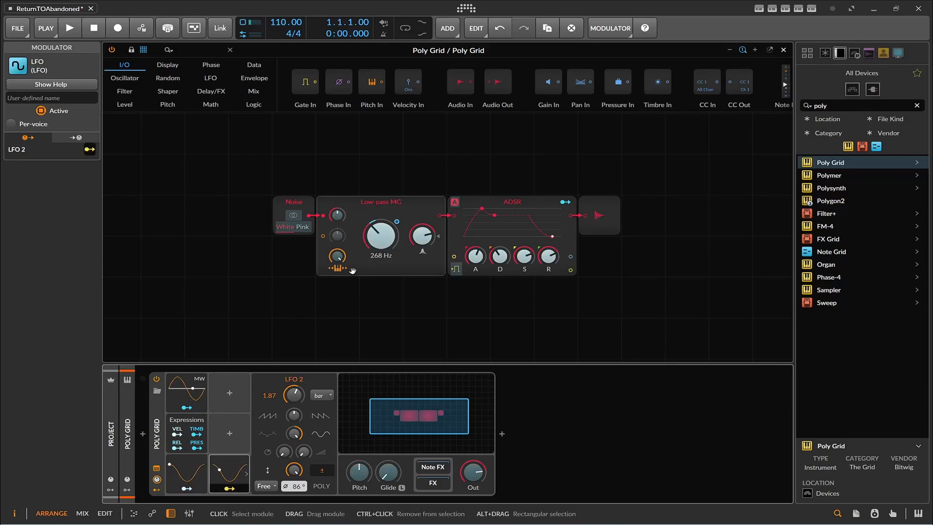
pyautogui.moveTo(381, 235); pyautogui.dragTo(381, 228)
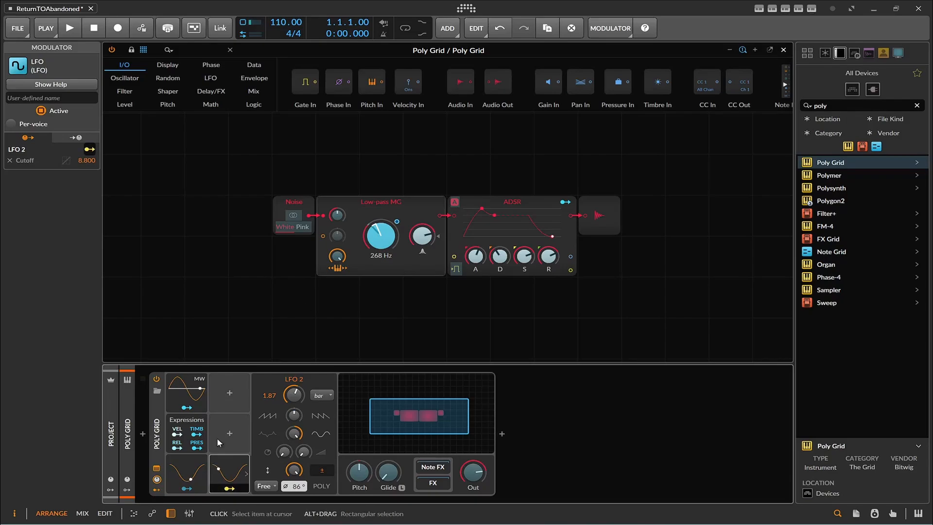
pyautogui.click(230, 488)
pyautogui.press('space')
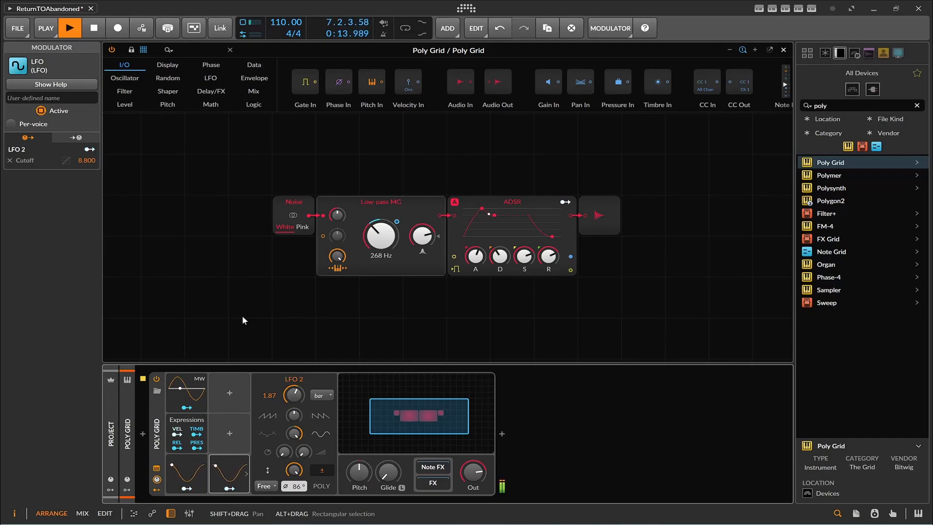
# - Set LFO 2's cutoff modulation to 15.20, its rate to 3.72 bar and its phase to 70°
pyautogui.moveTo(292, 485); pyautogui.dragTo(293, 477)
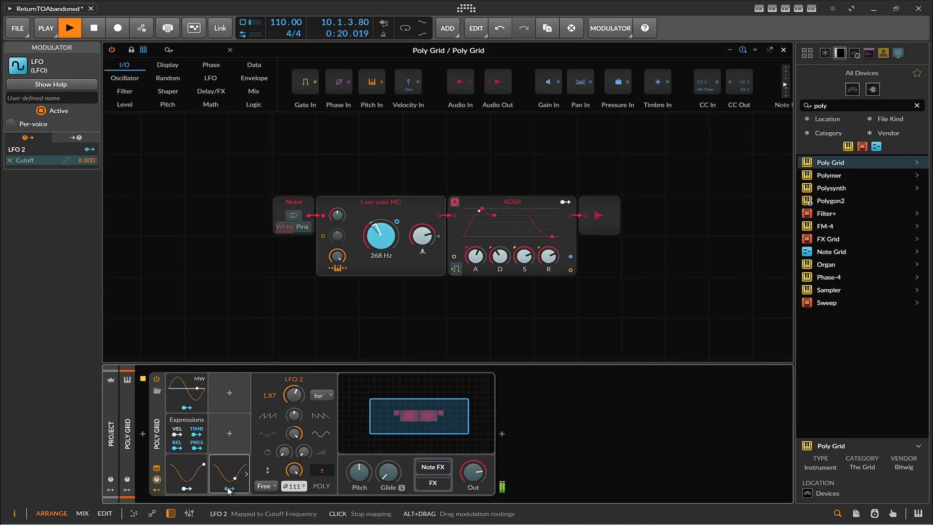
pyautogui.moveTo(363, 251); pyautogui.dragTo(364, 240)
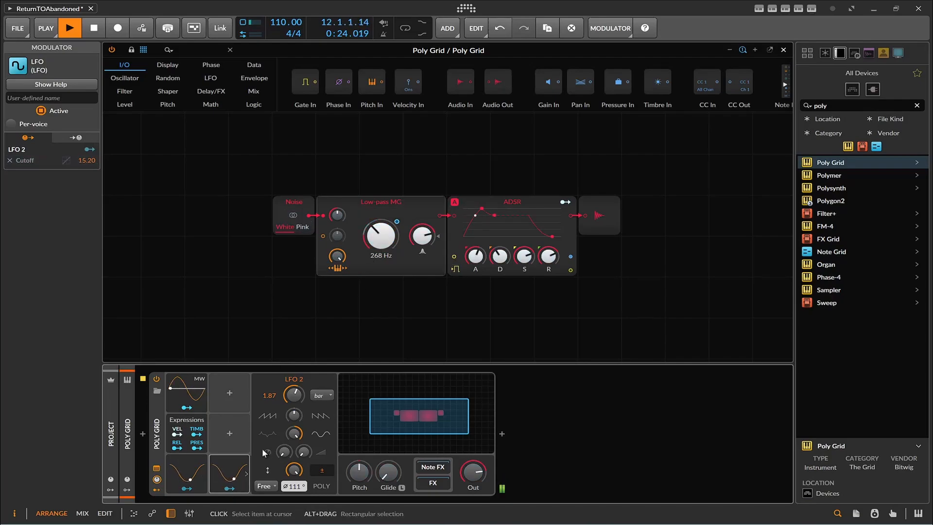
pyautogui.moveTo(266, 397); pyautogui.dragTo(266, 389)
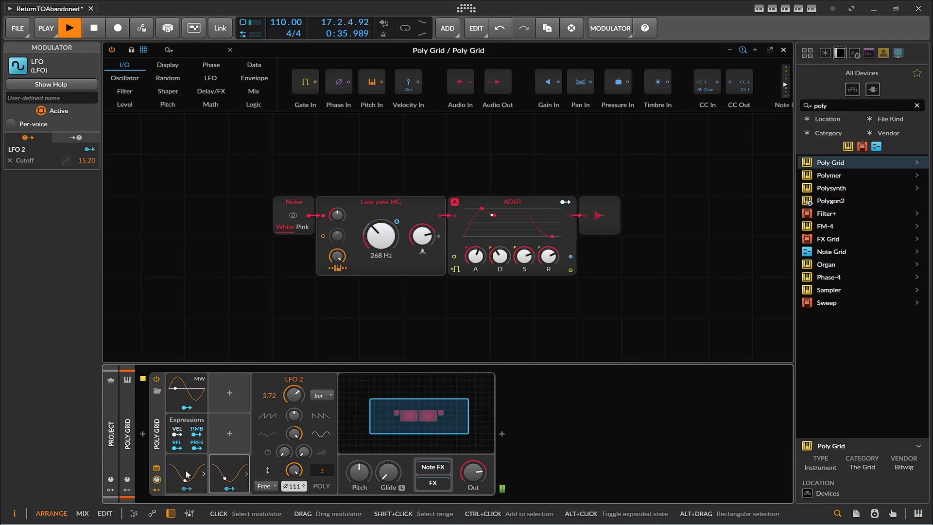
pyautogui.moveTo(294, 486); pyautogui.dragTo(294, 500)
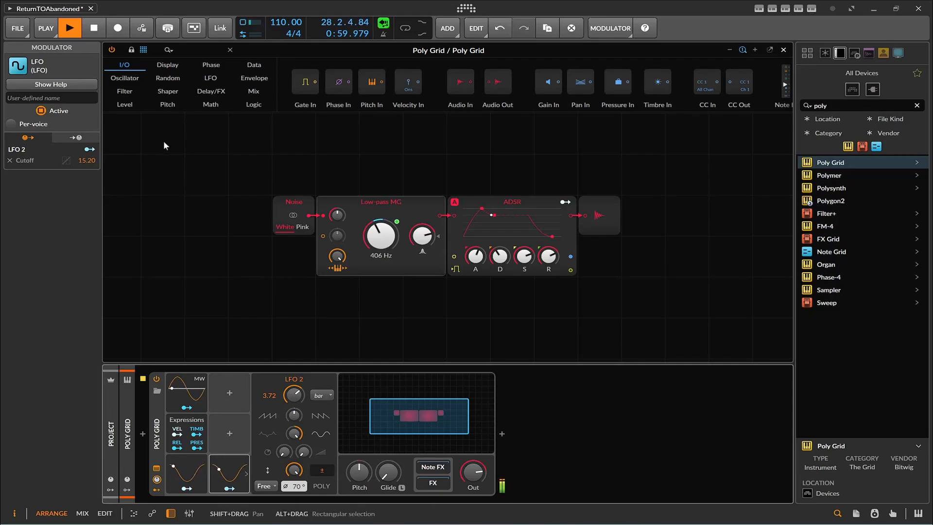
# - Lower the Low-pass MG resonance slightly, stop playback and close the grid editor
pyautogui.moveTo(422, 237); pyautogui.dragTo(423, 242)
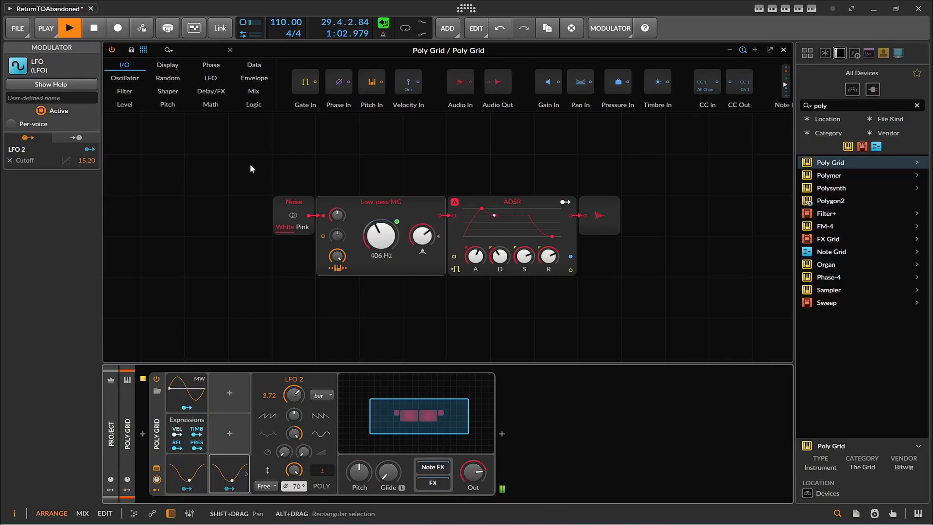
pyautogui.click(101, 30)
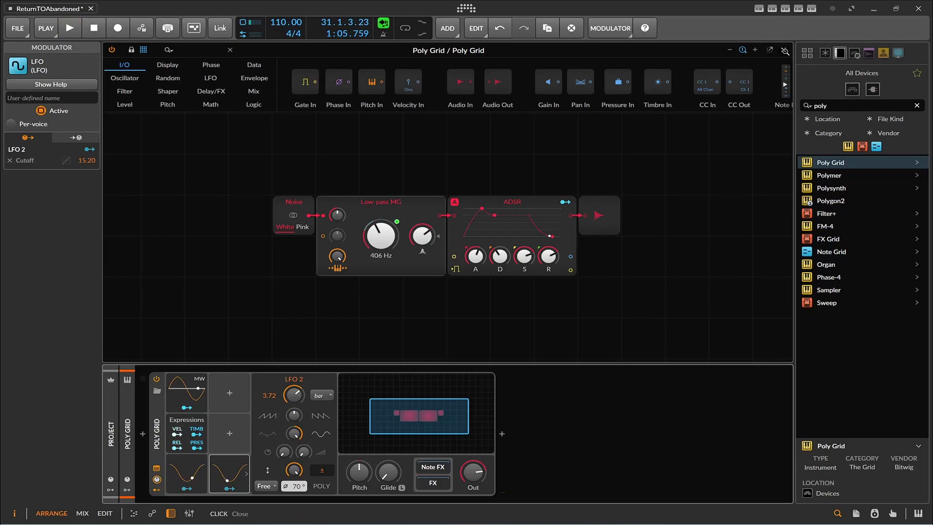
pyautogui.click(783, 50)
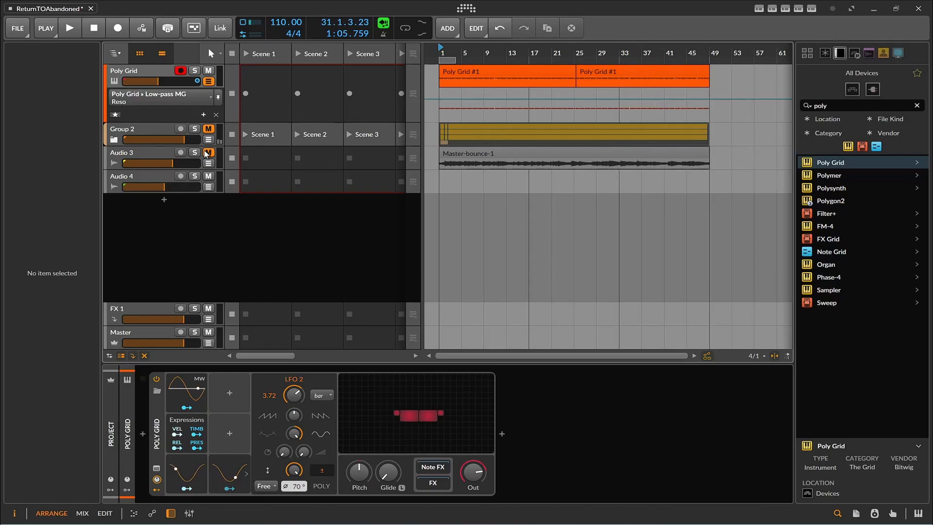
# - Play the arrangement while adjusting the Poly Grid and Audio 3 volume faders, then stop playback
pyautogui.click(56, 30)
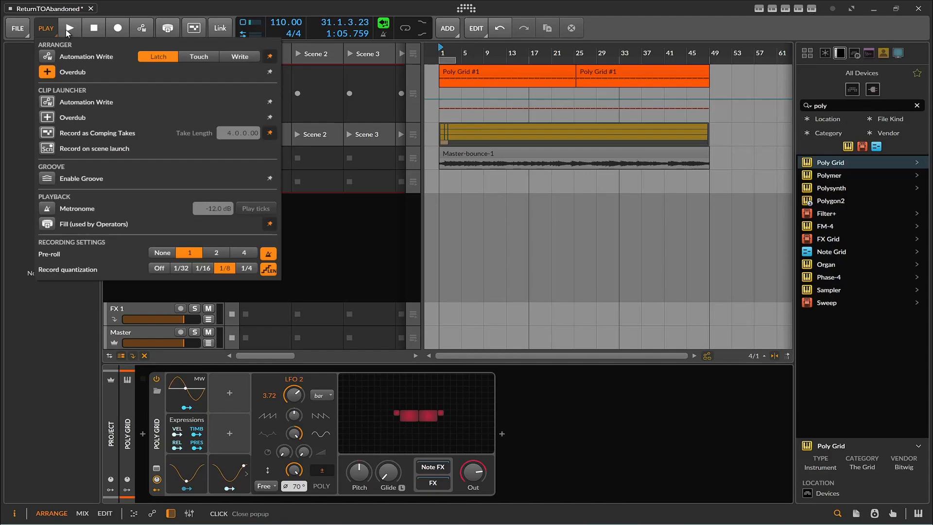
pyautogui.click(65, 30)
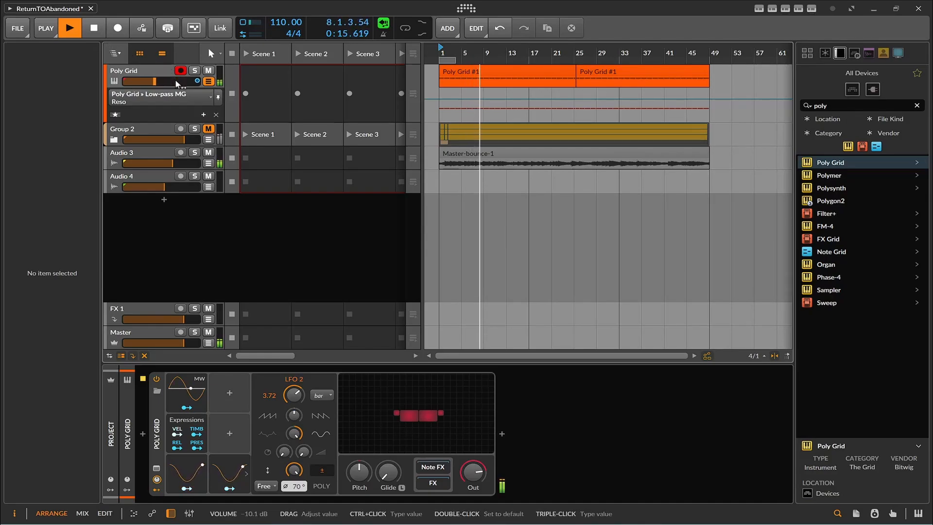
pyautogui.moveTo(175, 84); pyautogui.dragTo(178, 128)
pyautogui.moveTo(173, 163); pyautogui.dragTo(180, 163)
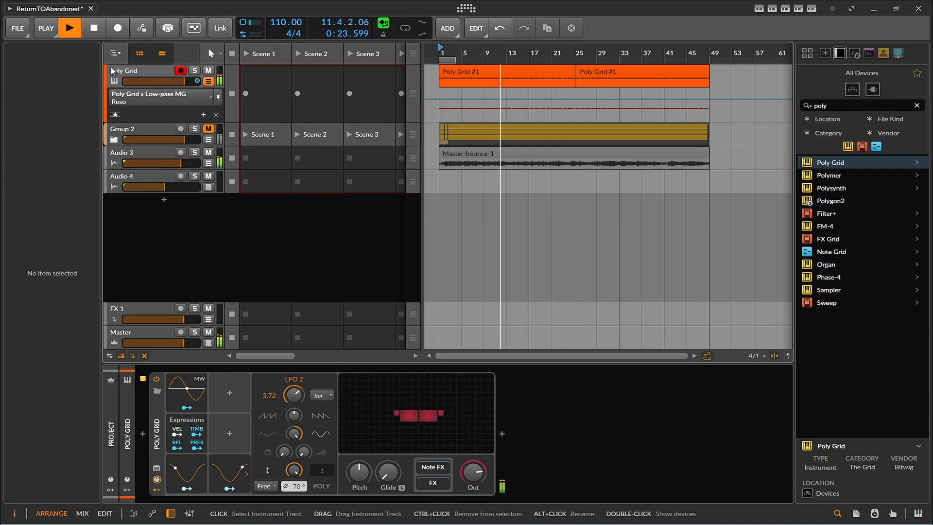
pyautogui.click(101, 33)
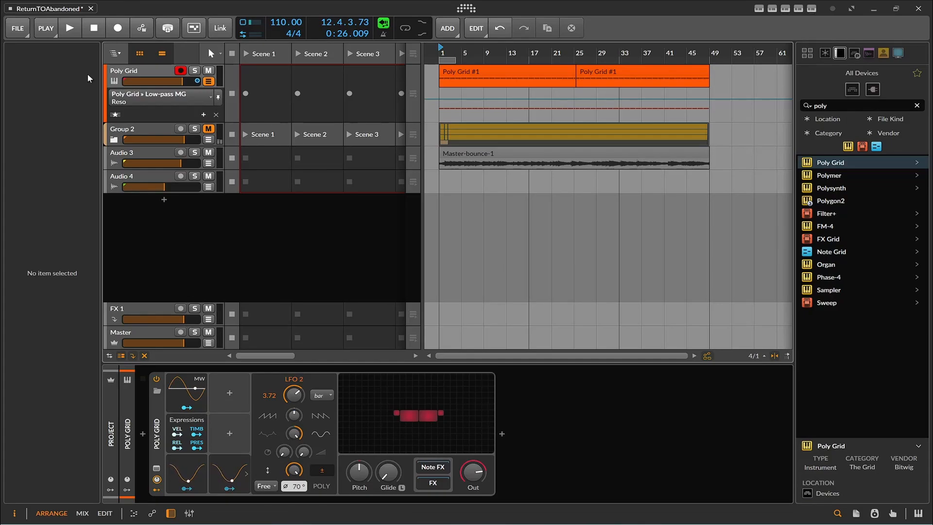
# - Search the device browser for art, insert the Arturia CS-80 V4 instrument as a new track and open its plugin window
pyautogui.click(917, 105)
pyautogui.scroll(10, 888, 227)
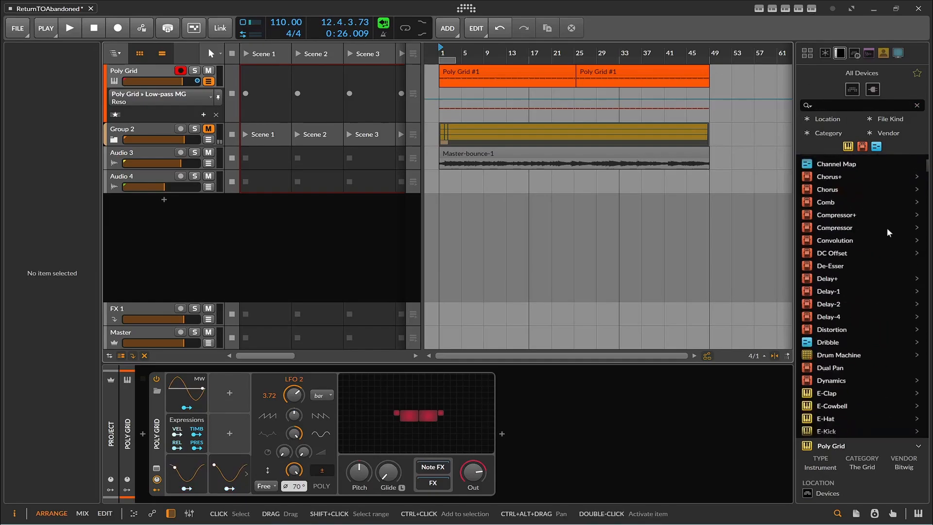
pyautogui.scroll(-8, 885, 229)
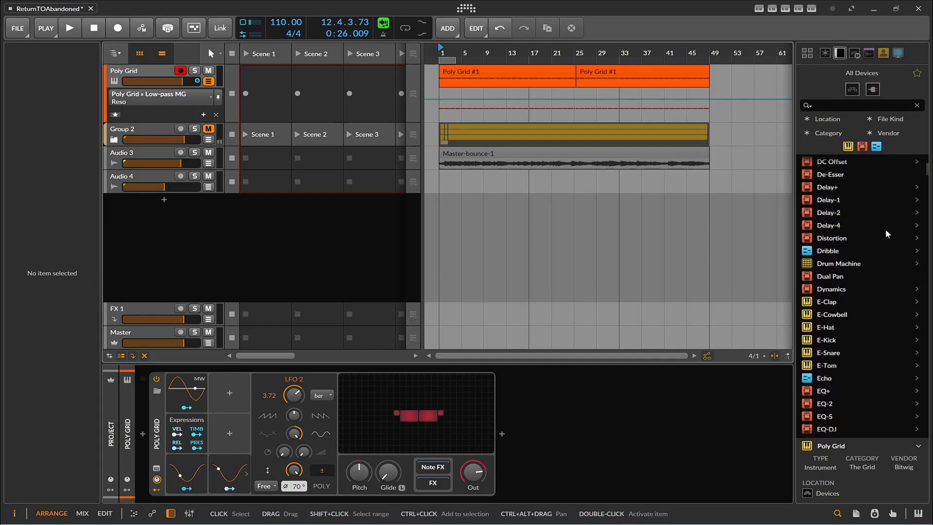
pyautogui.click(858, 109)
pyautogui.write('art')
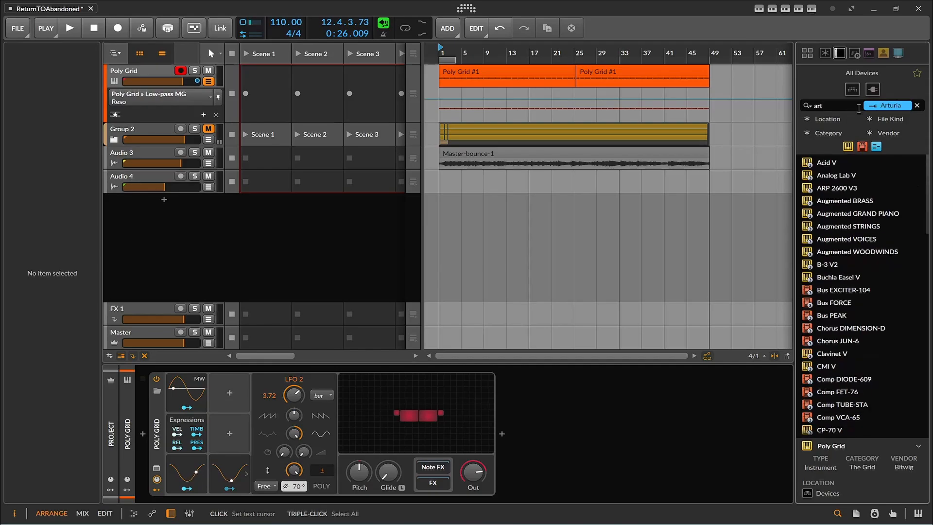
pyautogui.scroll(-6, 875, 270)
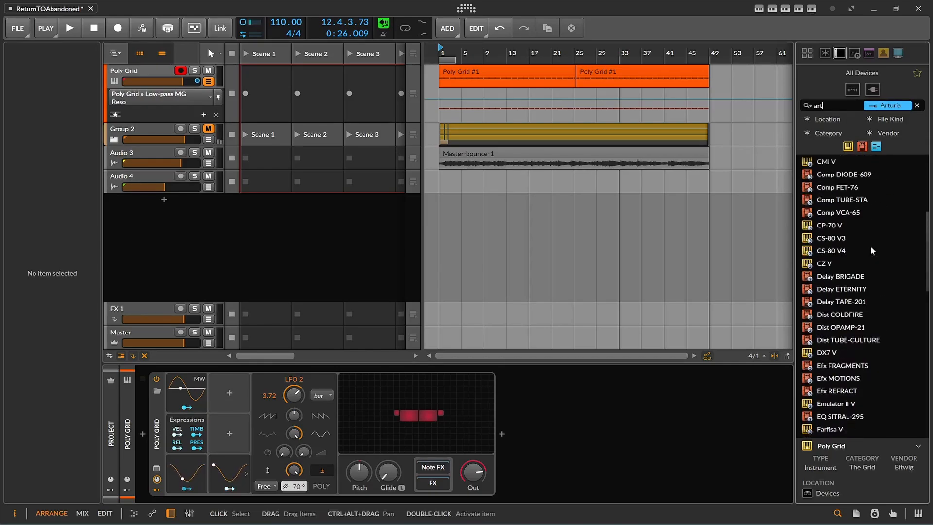
pyautogui.doubleClick(835, 250)
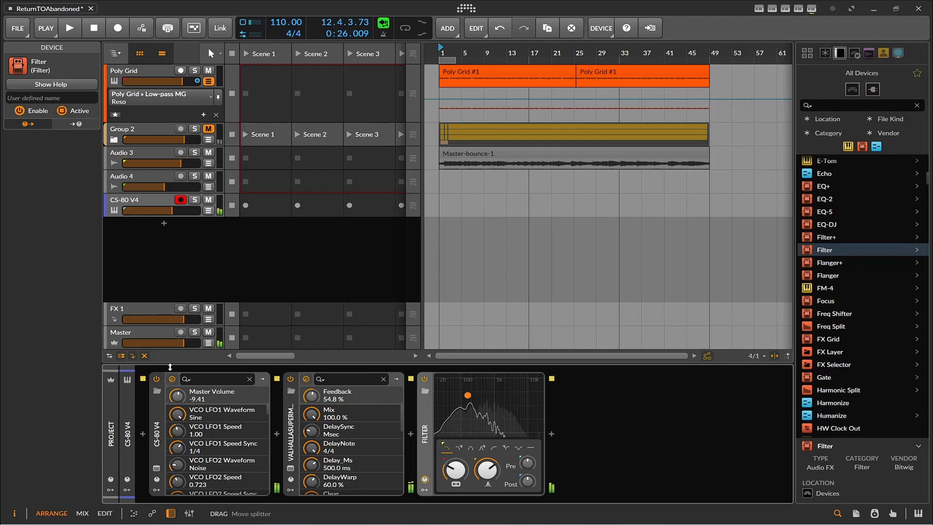
pyautogui.click(156, 468)
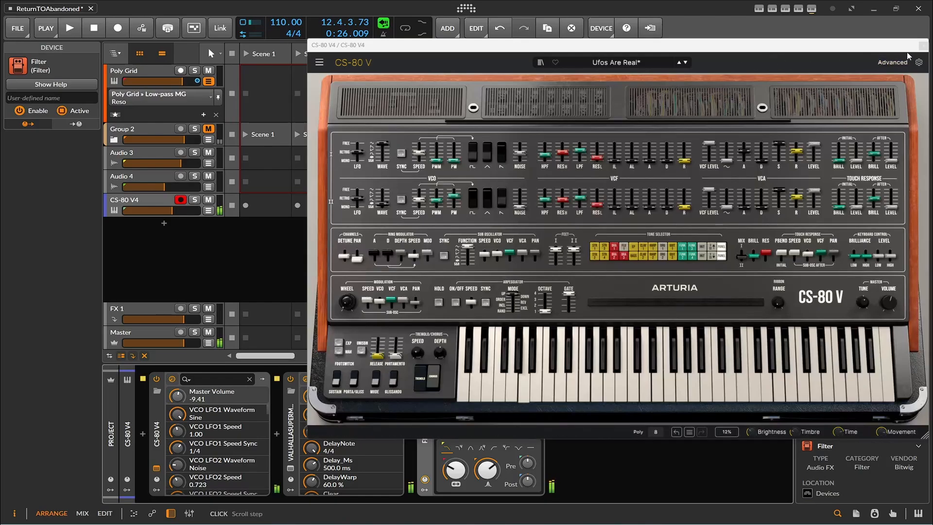
# - Close the CS-80 V plugin window, search the device browser for sa and add Saturator after the Filter on the CS-80 V4 track
pyautogui.moveTo(907, 56); pyautogui.dragTo(809, 43)
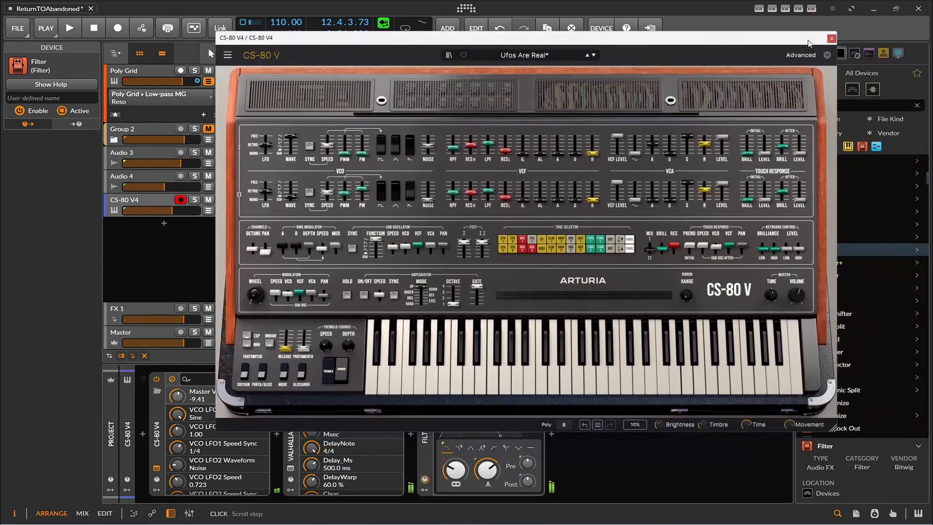
pyautogui.click(831, 39)
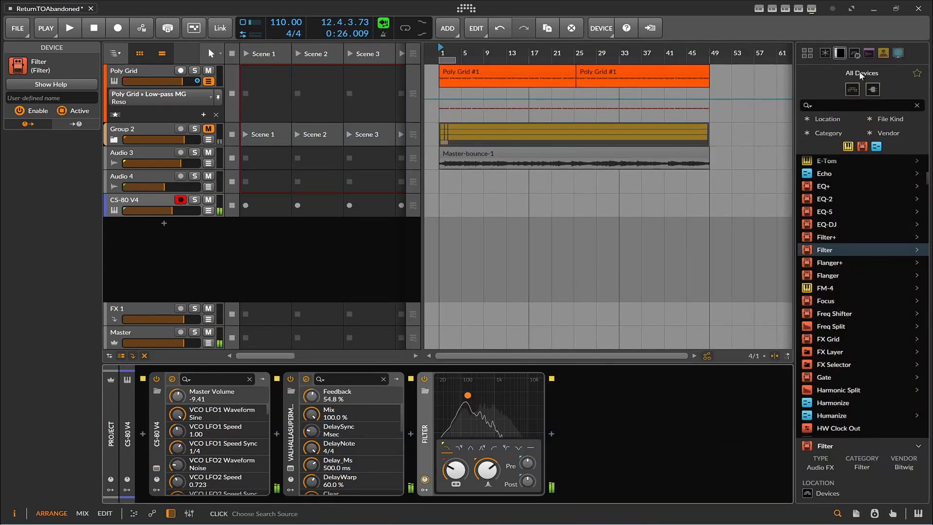
pyautogui.click(841, 108)
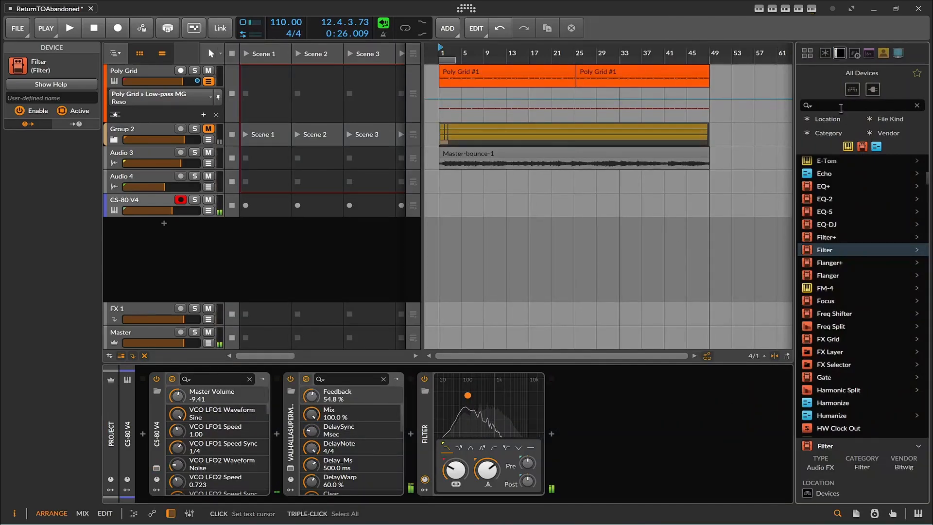
pyautogui.write('sa')
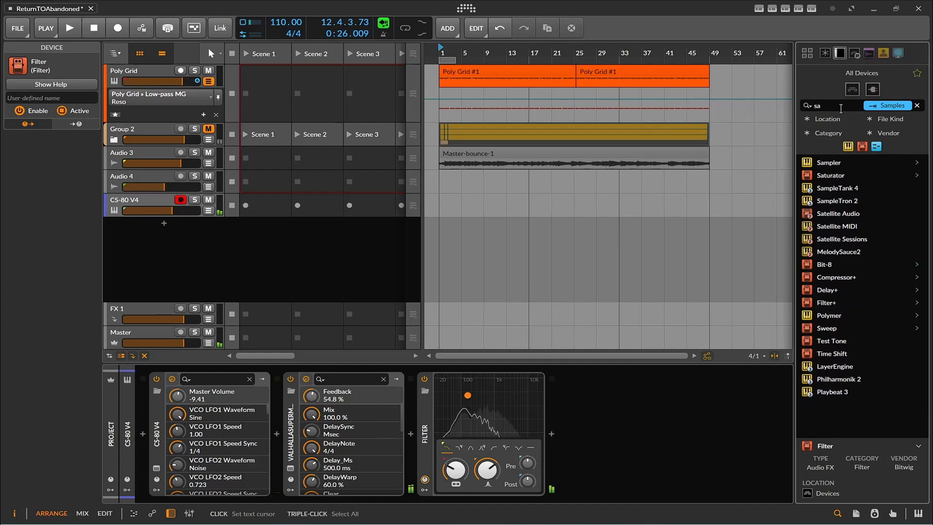
pyautogui.moveTo(831, 175); pyautogui.dragTo(599, 408)
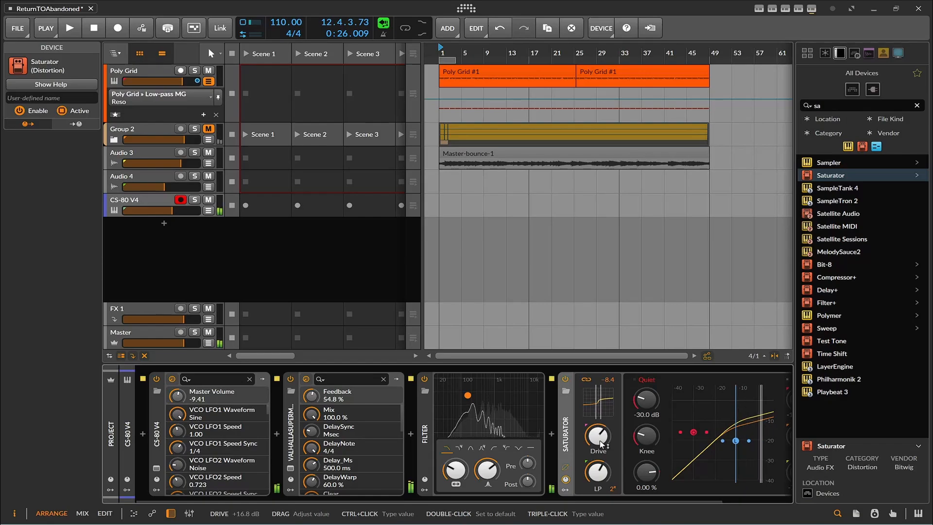
# - Slightly lower the Filter's cutoff and its second knob, and reduce the Saturator's Drive
pyautogui.moveTo(467, 395); pyautogui.dragTo(464, 395)
pyautogui.moveTo(487, 470); pyautogui.dragTo(487, 479)
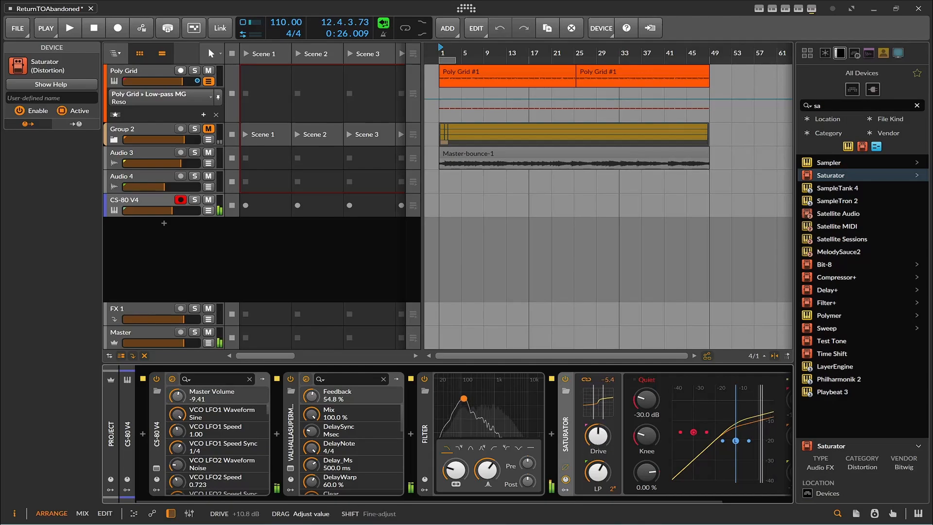
pyautogui.moveTo(597, 436)
pyautogui.mouseDown()
pyautogui.moveTo(598, 463)
pyautogui.moveTo(596, 440)
pyautogui.mouseUp()
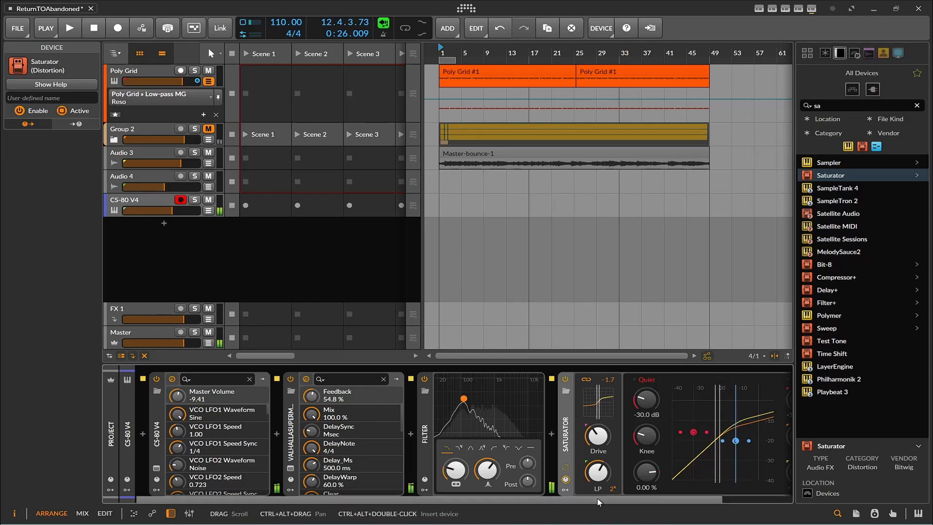
# - Move the Saturator device ahead of the Filter and the Valhalla SuperMassive in the CS-80 V4 device chain
pyautogui.moveTo(597, 498); pyautogui.dragTo(664, 490)
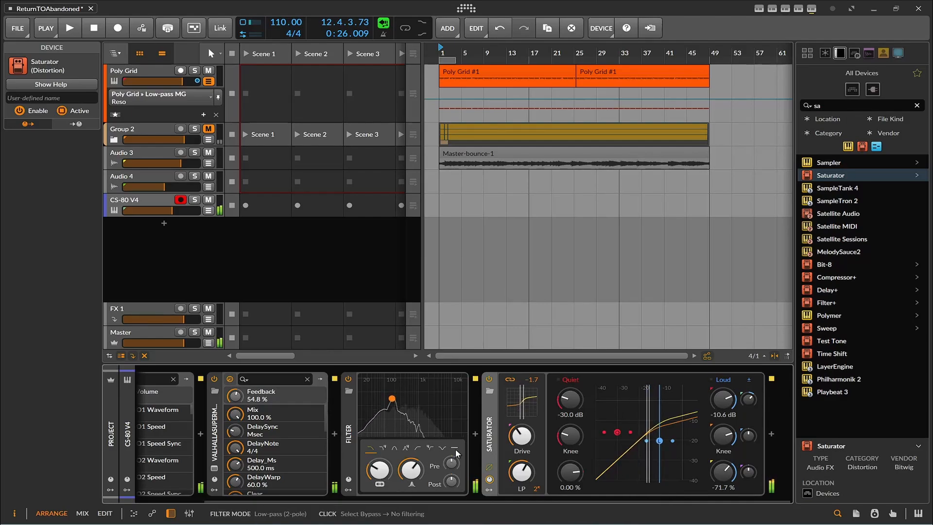
pyautogui.moveTo(518, 434); pyautogui.dragTo(340, 437)
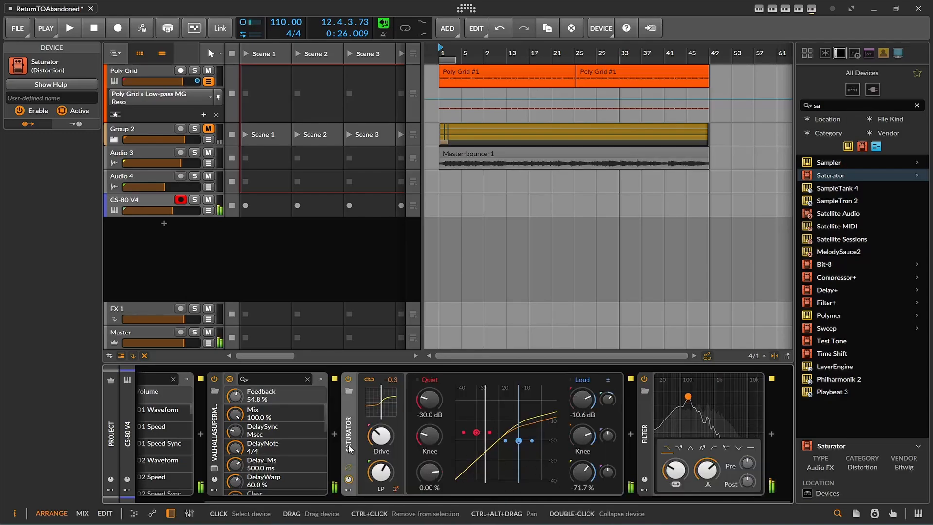
pyautogui.moveTo(348, 447); pyautogui.dragTo(238, 456)
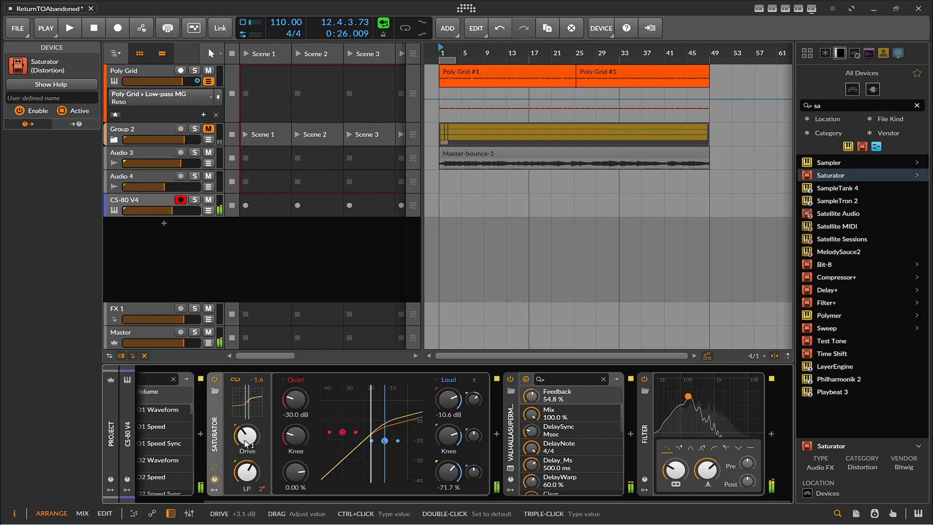
# - Raise the Filter's resonance slightly and nudge the CS-80 V4 track volume fader
pyautogui.moveTo(676, 469)
pyautogui.mouseDown()
pyautogui.moveTo(677, 447)
pyautogui.moveTo(677, 464)
pyautogui.mouseUp()
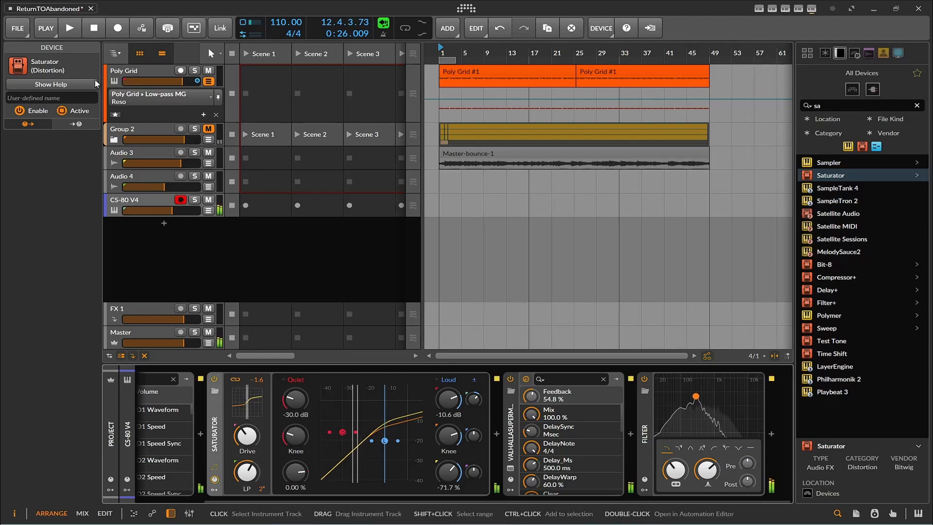
pyautogui.moveTo(170, 210)
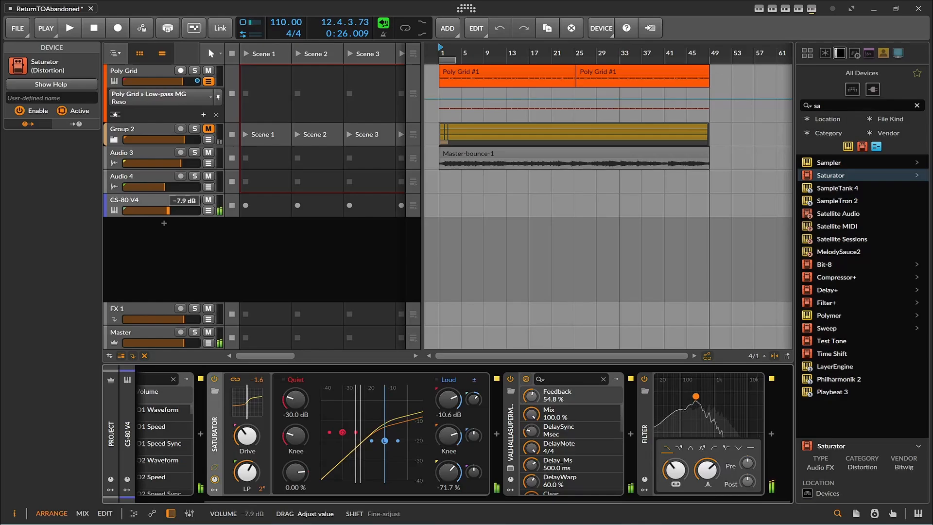
pyautogui.moveTo(168, 210); pyautogui.dragTo(167, 212)
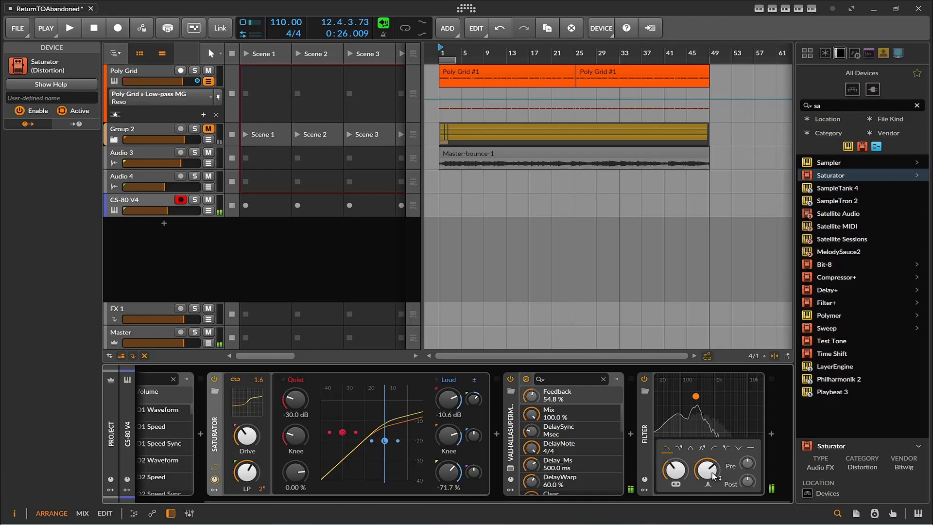
# - Arm recording, start playback and ride the CS-80 V4 volume fader while the part records
pyautogui.moveTo(707, 468)
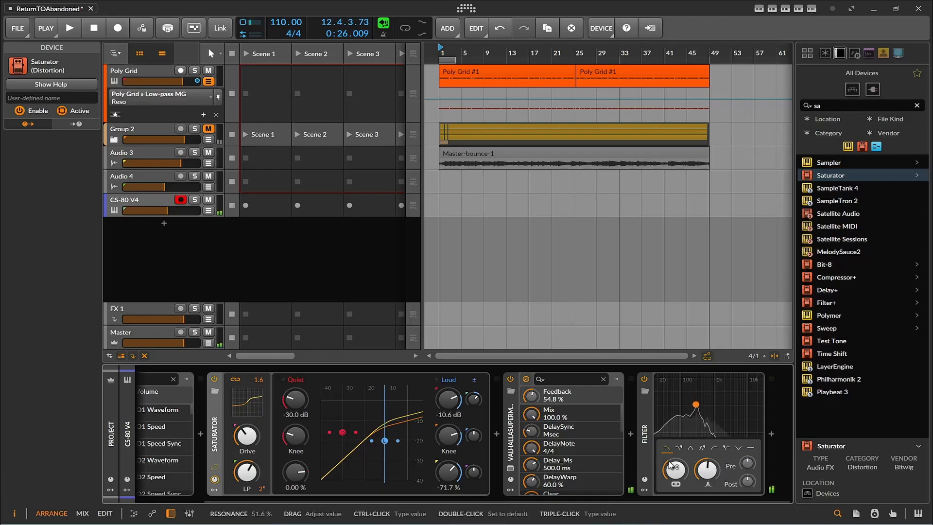
pyautogui.click(117, 31)
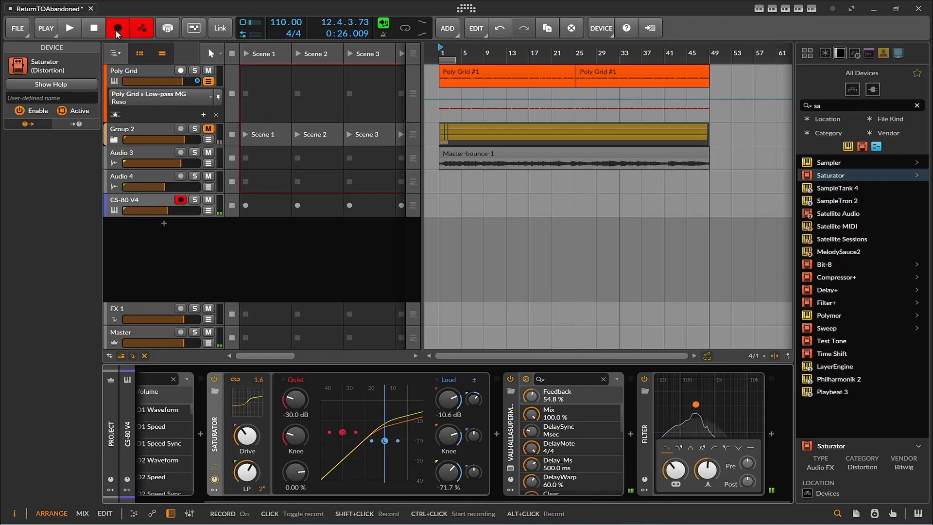
pyautogui.click(72, 27)
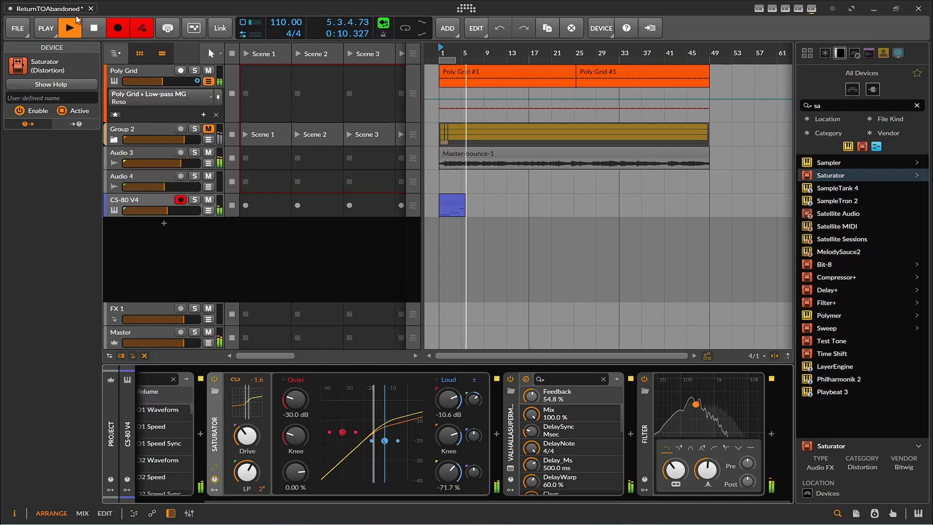
pyautogui.moveTo(171, 211); pyautogui.dragTo(172, 211)
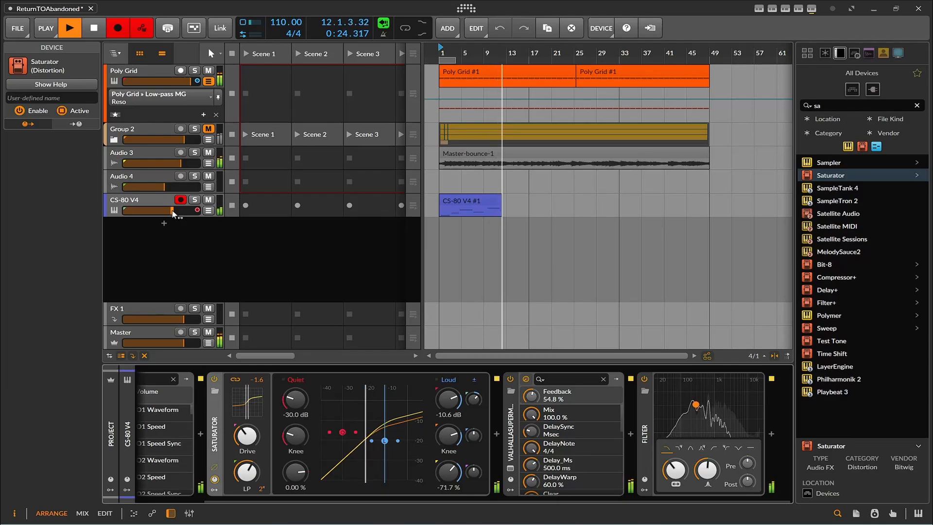
pyautogui.moveTo(172, 213); pyautogui.dragTo(176, 213)
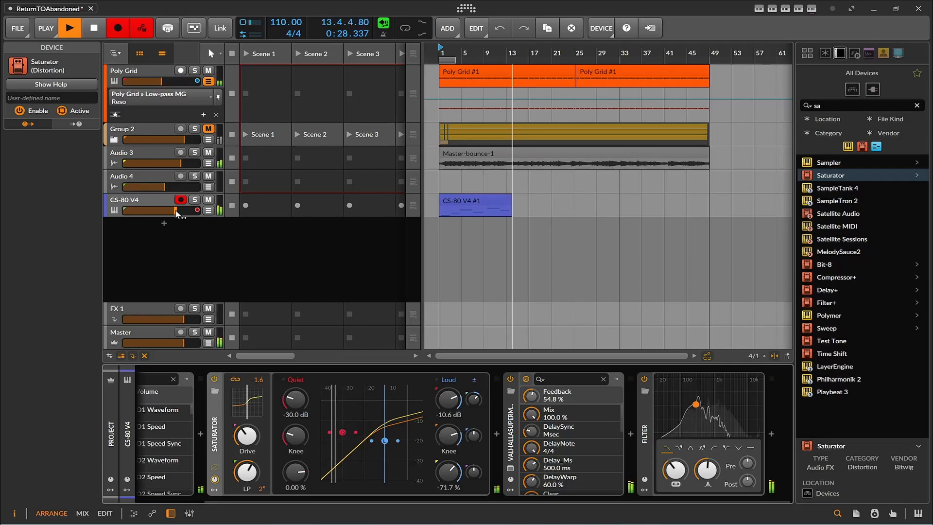
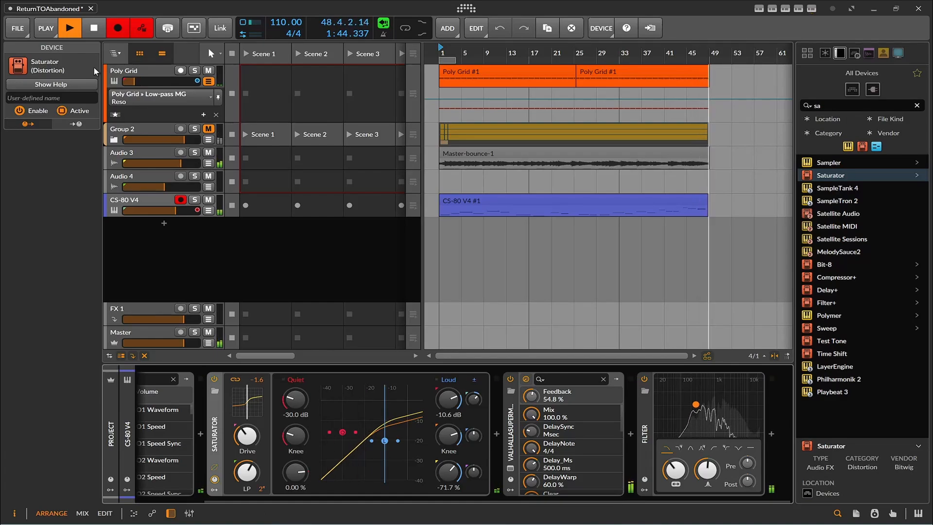
# - Stop the recording, show the CS-80 V4 track's volume automation lane and return playback to the start
pyautogui.click(91, 29)
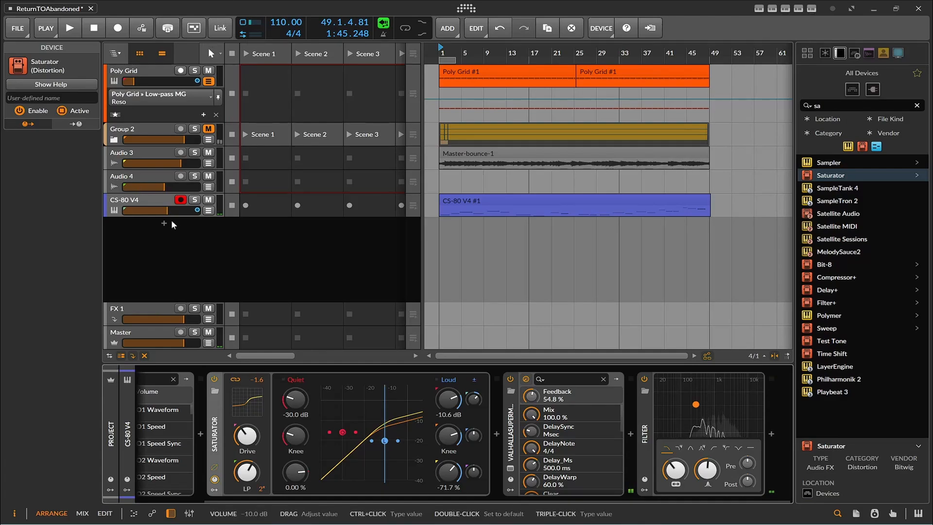
pyautogui.click(208, 210)
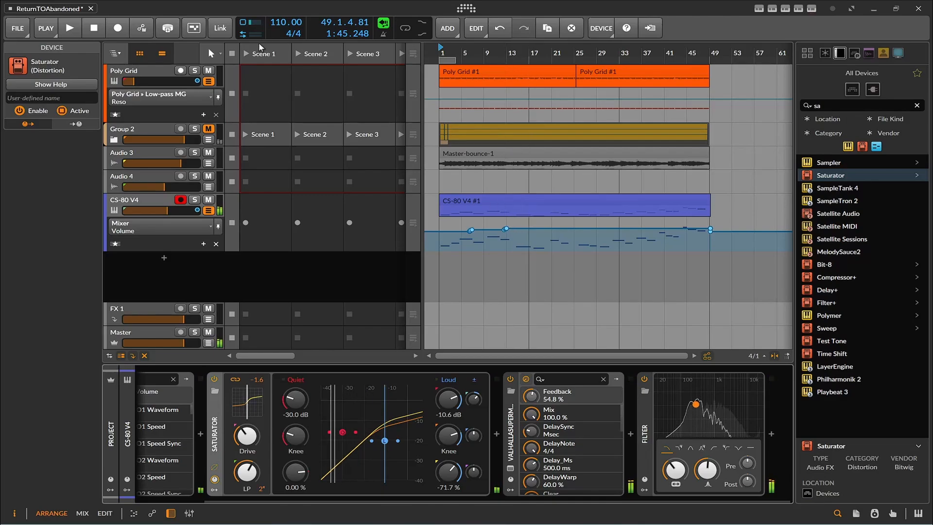
pyautogui.click(93, 29)
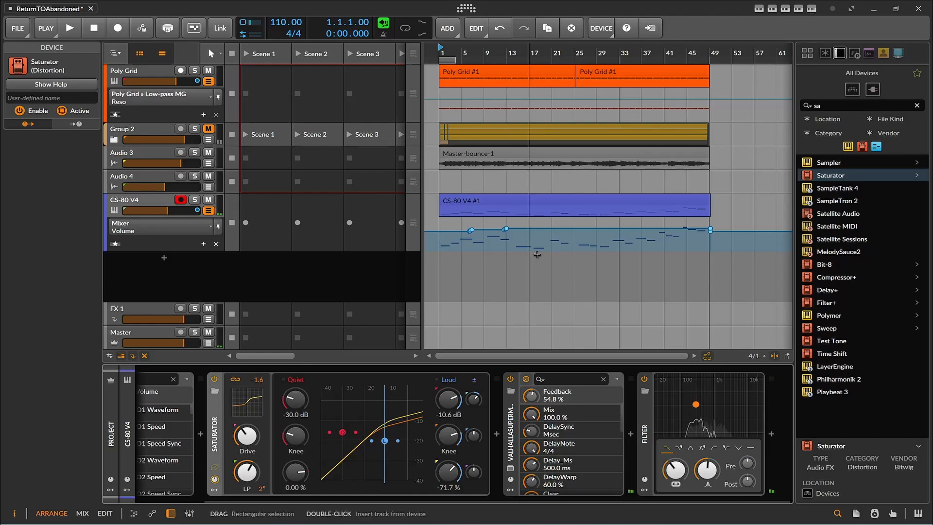
# - Zoom into the arrangement to inspect the recorded CS-80 V4 volume automation
pyautogui.scroll(2, 540, 257)
pyautogui.scroll(3, 540, 256)
pyautogui.moveTo(543, 356); pyautogui.dragTo(480, 357)
pyautogui.scroll(1, 498, 340)
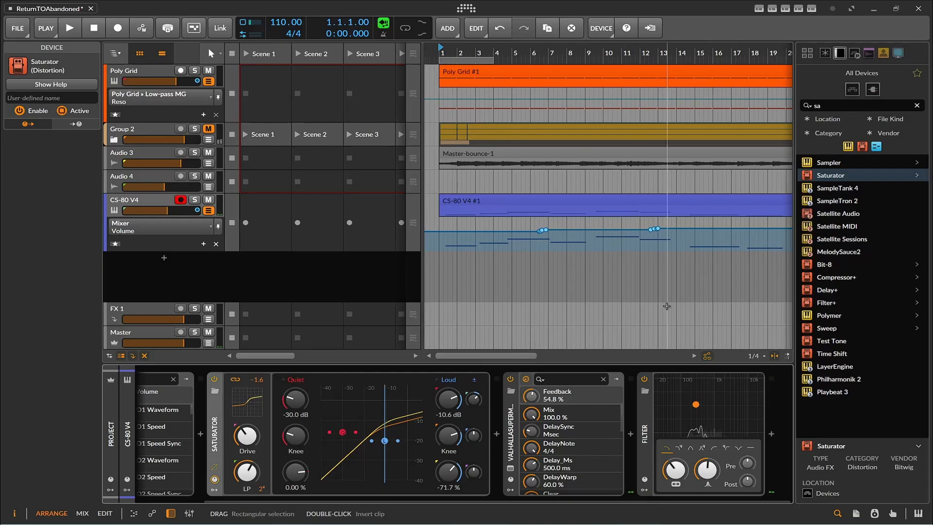
pyautogui.click(893, 52)
pyautogui.click(893, 53)
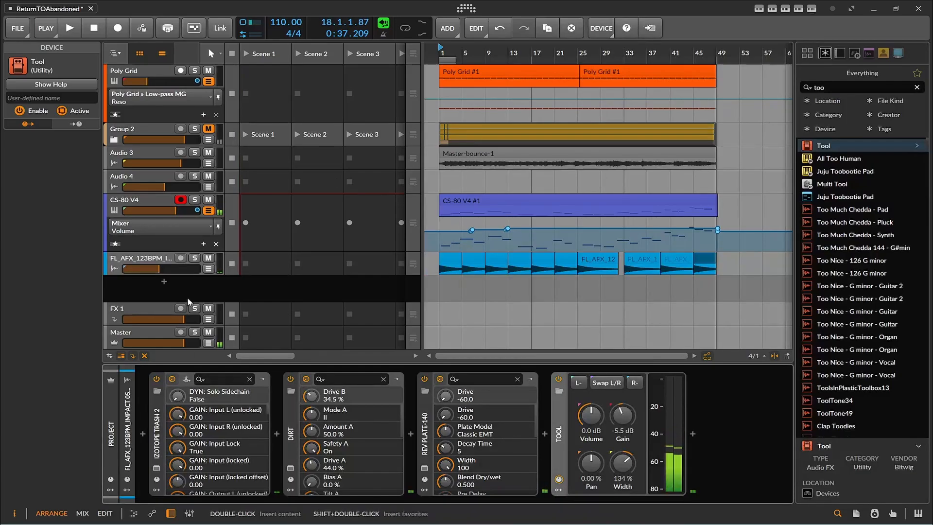
# - Open the iZotope Trash 2 plugin window on the FL_AFX track and browse its preset manager
pyautogui.click(451, 262)
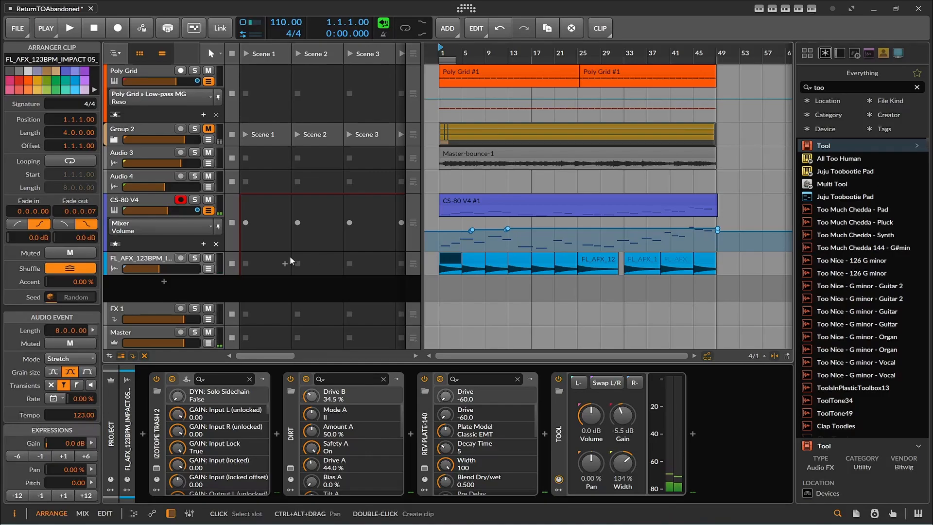
pyautogui.click(165, 466)
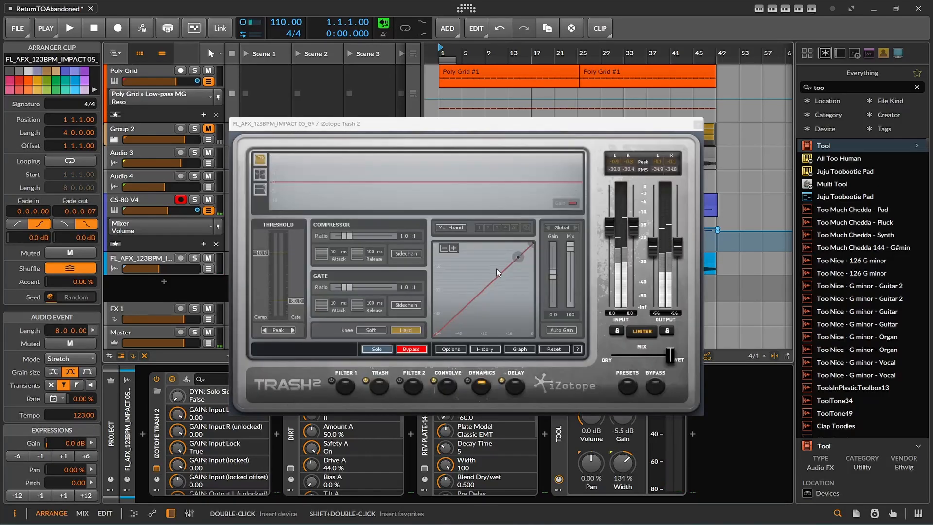
pyautogui.click(627, 386)
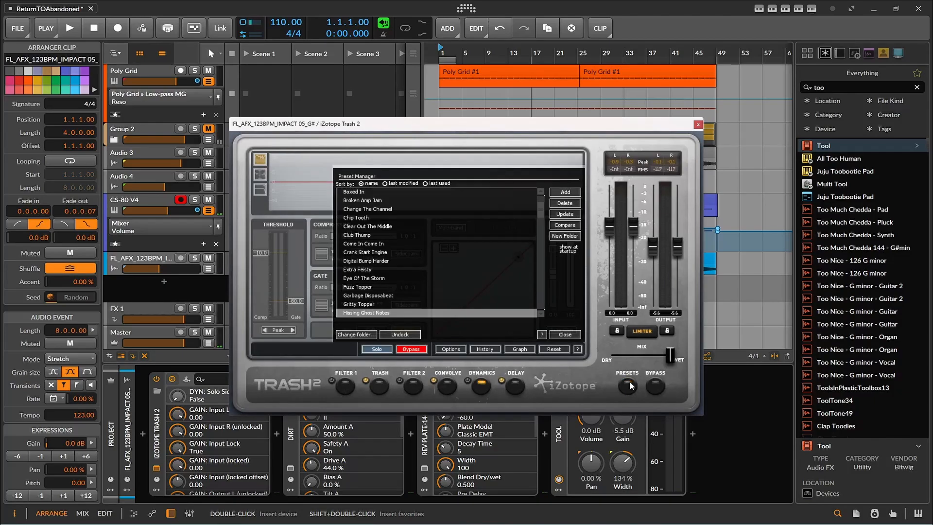
pyautogui.click(630, 386)
pyautogui.click(697, 125)
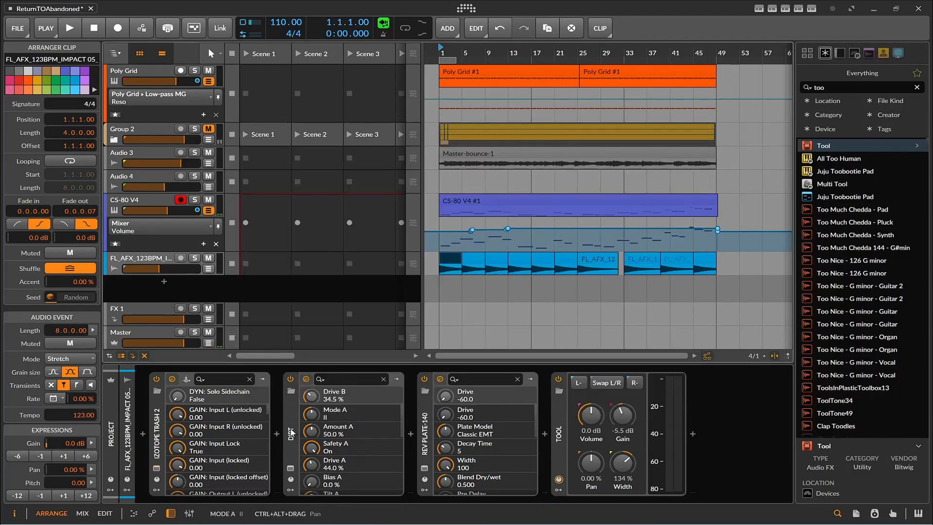
# - Open and close the Dirt and Rev Plate-140 plugin windows on the FL_AFX track
pyautogui.click(290, 468)
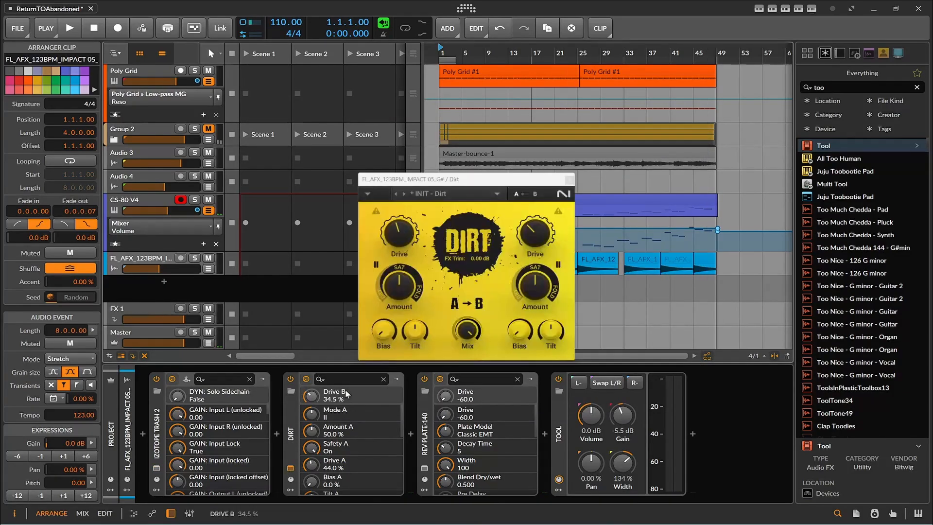
pyautogui.click(571, 180)
pyautogui.click(423, 468)
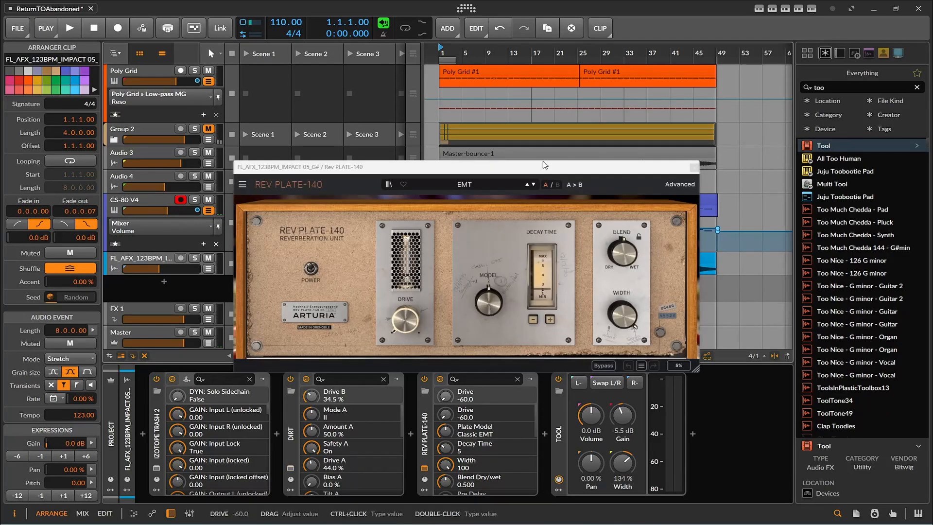
pyautogui.click(693, 167)
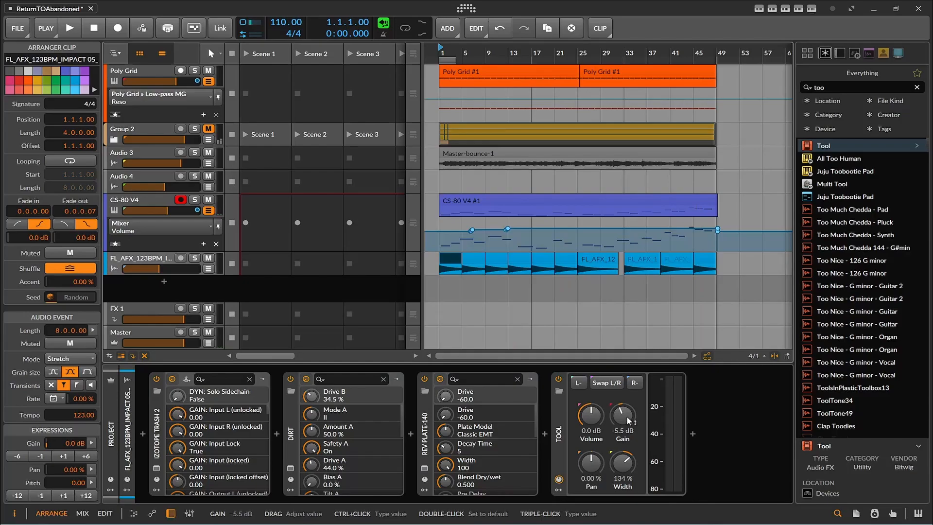
# - Play the arrangement, lower the Tool device's gain to about -6.3 dB, and stop playback
pyautogui.click(78, 31)
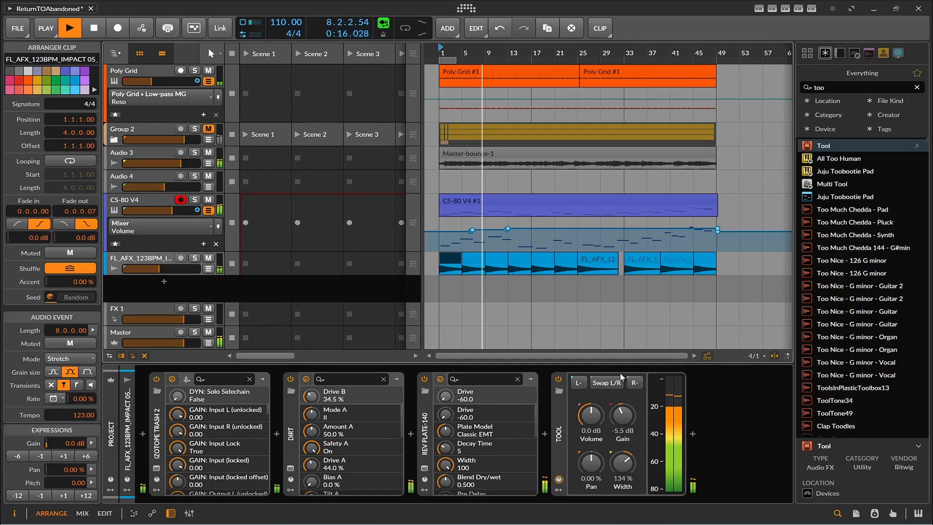
pyautogui.moveTo(623, 414); pyautogui.dragTo(623, 419)
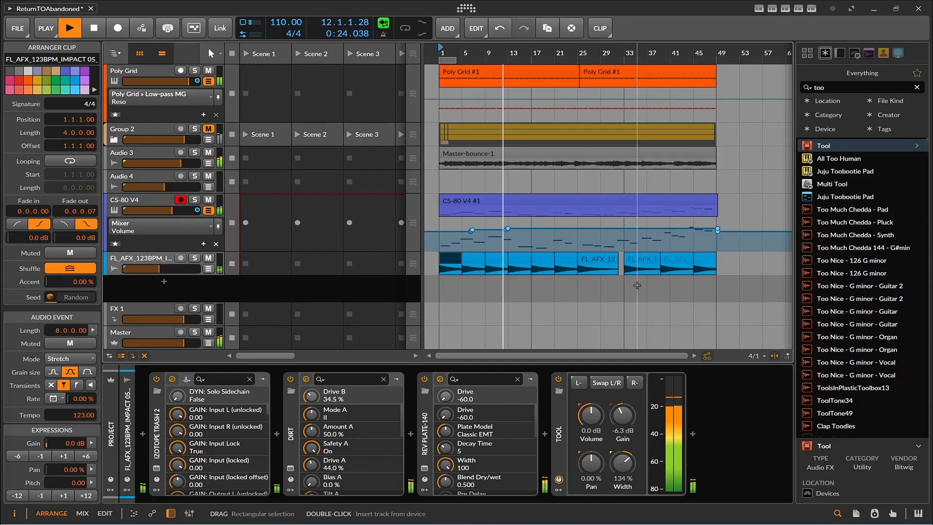
pyautogui.click(94, 32)
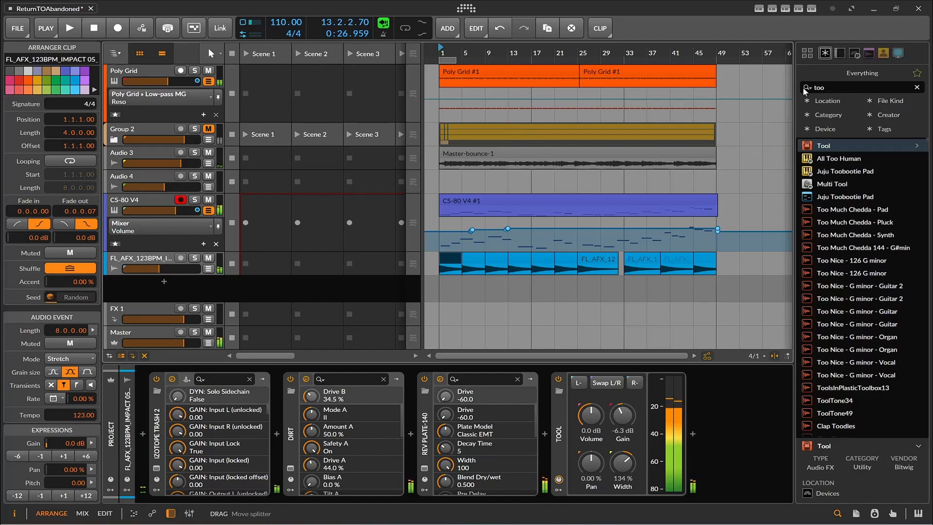
# - Search the browser for com and add a Compressor to the Master track, nudging its gain slightly
pyautogui.click(828, 90)
pyautogui.write('com')
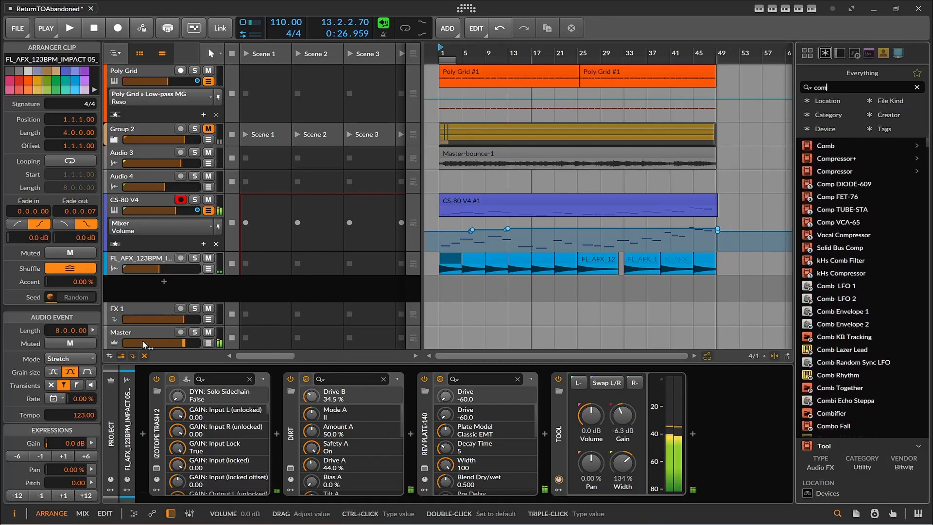
pyautogui.click(293, 290)
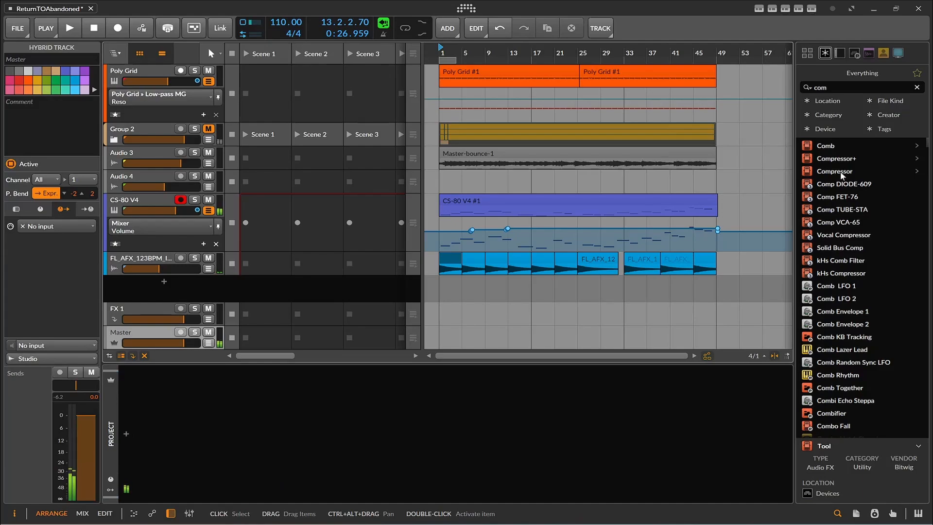
pyautogui.moveTo(842, 174); pyautogui.dragTo(437, 413)
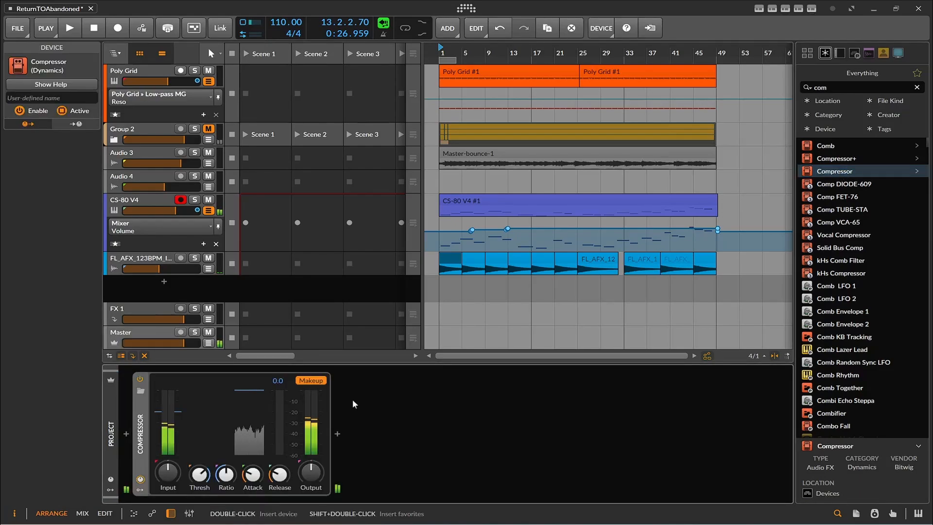
pyautogui.moveTo(168, 472); pyautogui.dragTo(168, 467)
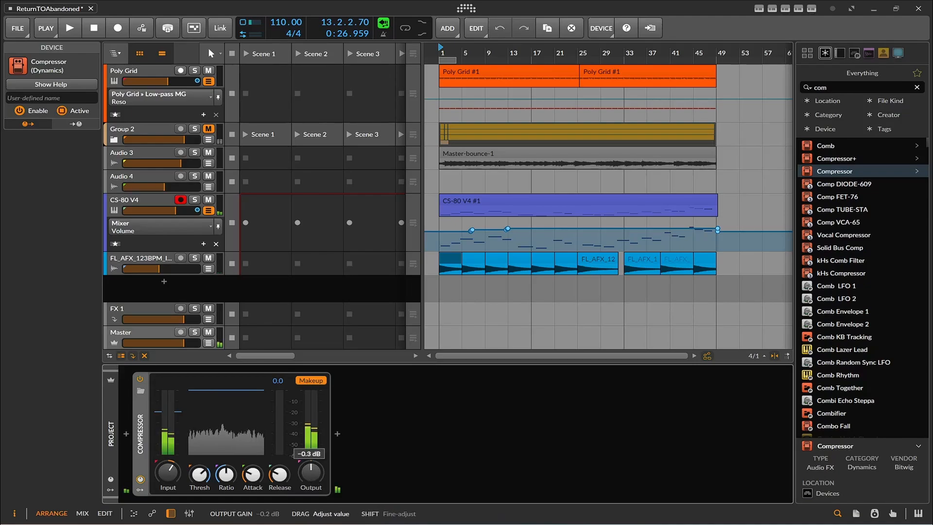
# - Start playback, set the Compressor's threshold to about -22.6 dB and raise its ratio slightly
pyautogui.press('space')
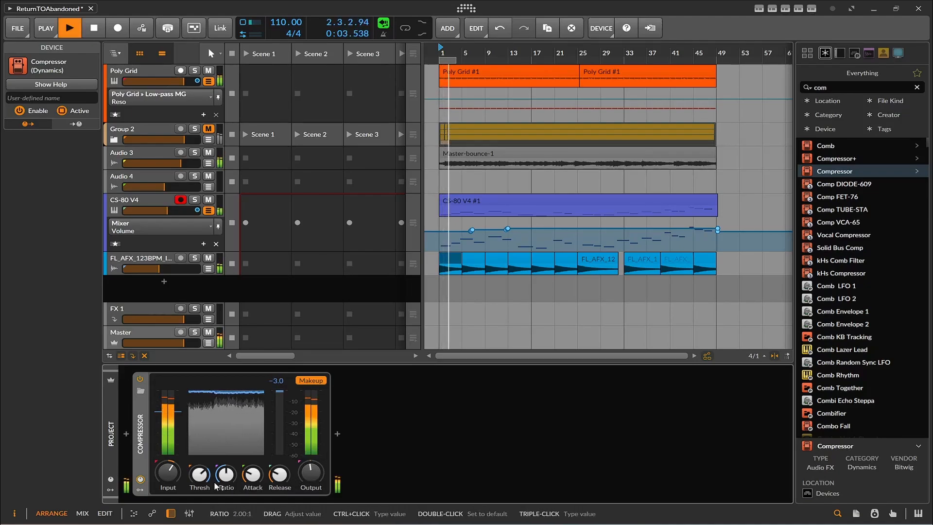
pyautogui.moveTo(204, 482); pyautogui.dragTo(204, 485)
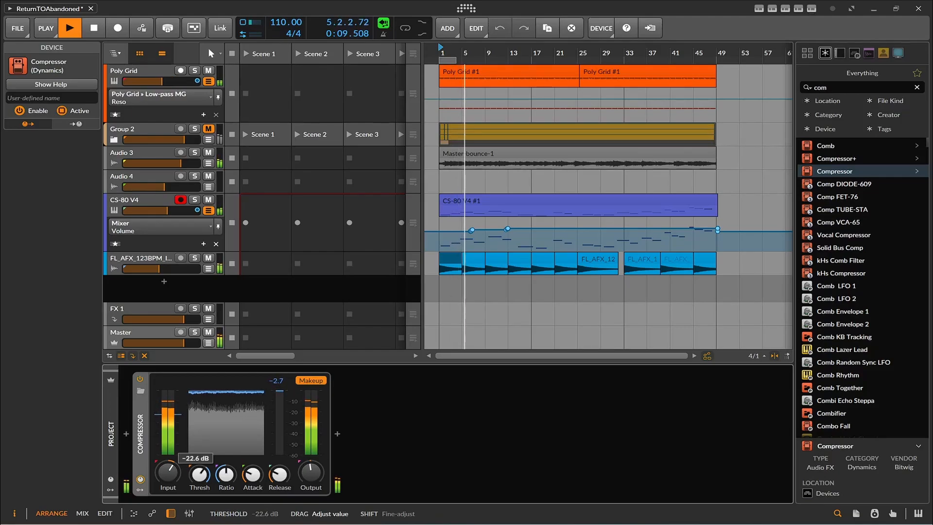
pyautogui.moveTo(168, 474)
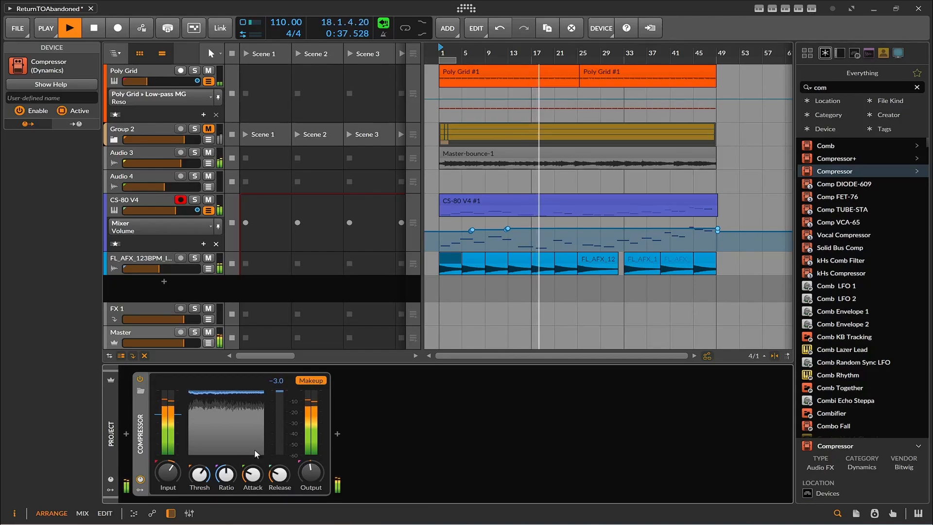
pyautogui.moveTo(226, 474); pyautogui.dragTo(227, 478)
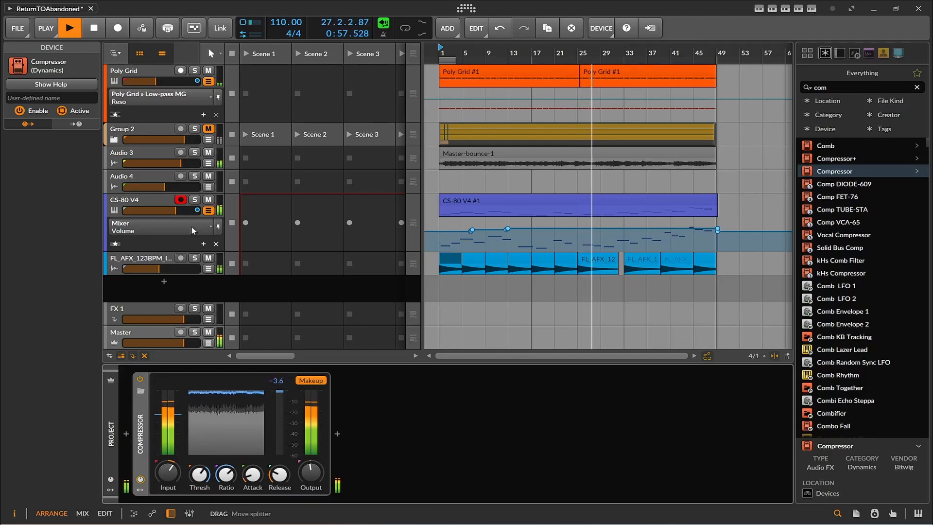
# - Nudge the Audio 3 track's volume fader up and stop playback
pyautogui.moveTo(182, 163)
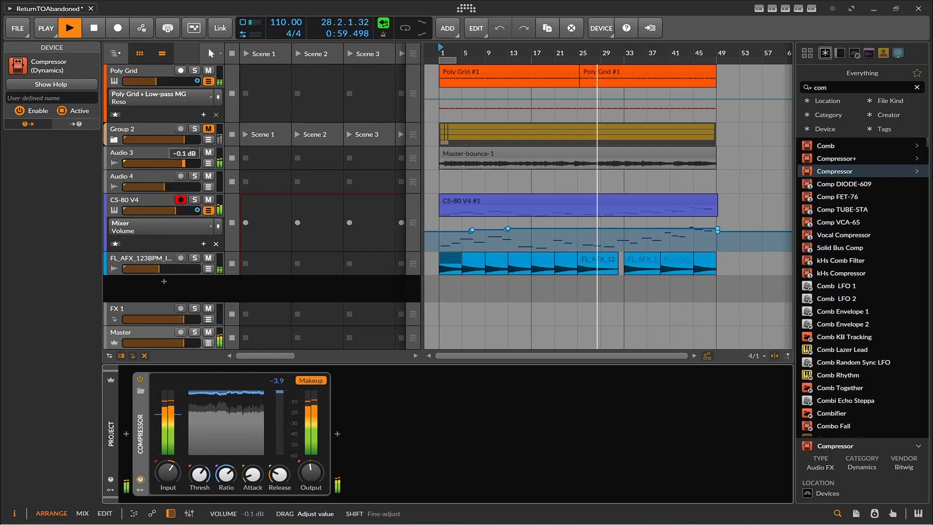
pyautogui.moveTo(181, 162); pyautogui.dragTo(189, 162)
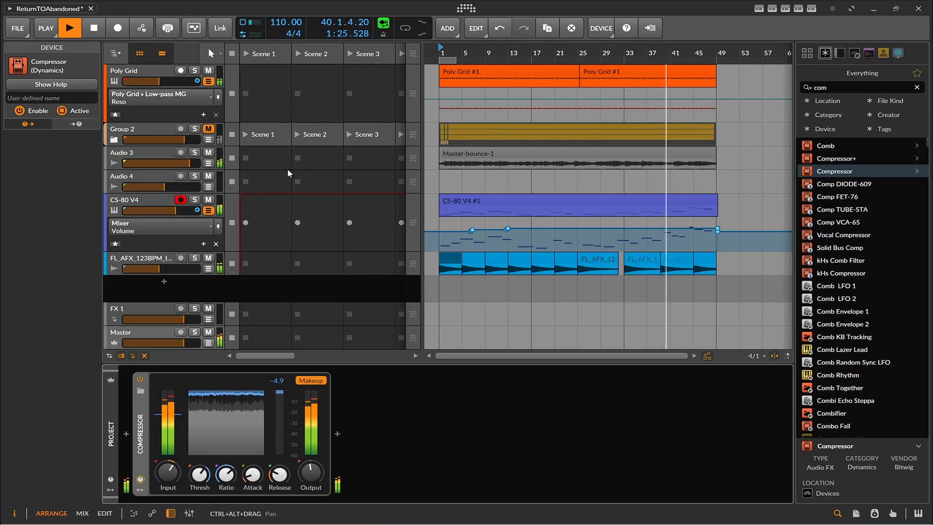
pyautogui.click(94, 27)
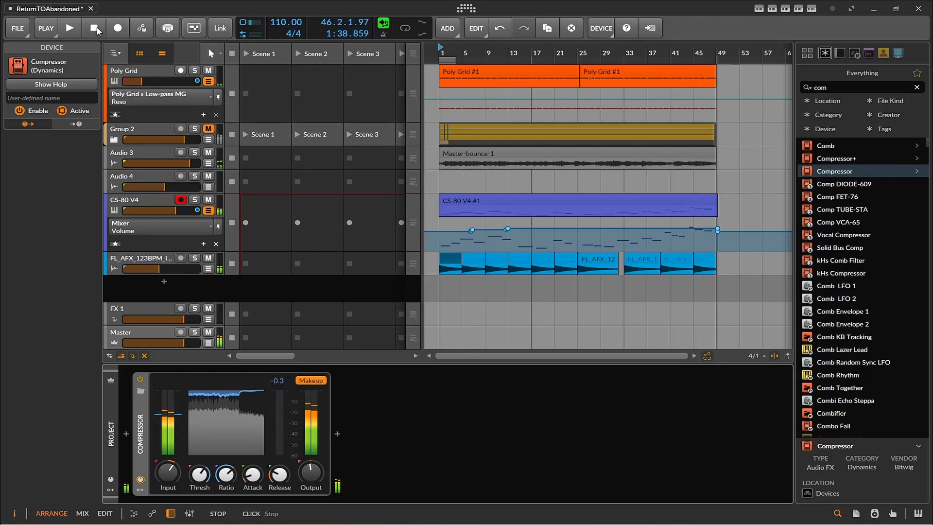